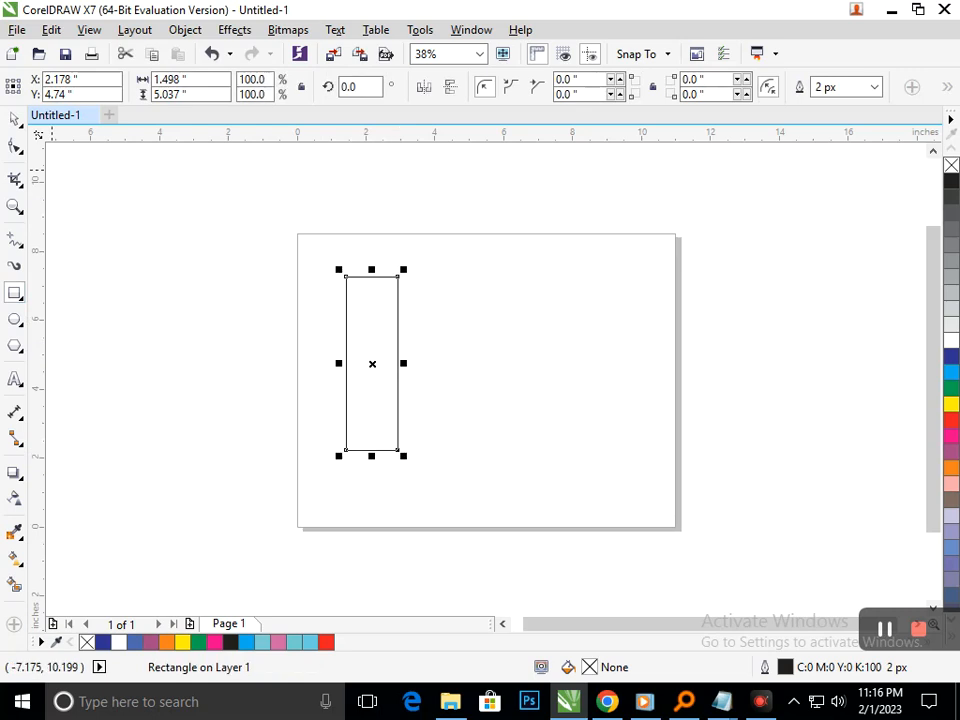
# Round the tall rectangle's corners fully to about 0.749 inches and make a copy of the capsule tilted by about 26 degrees.
pyautogui.moveTo(347, 278); pyautogui.dragTo(385, 373)
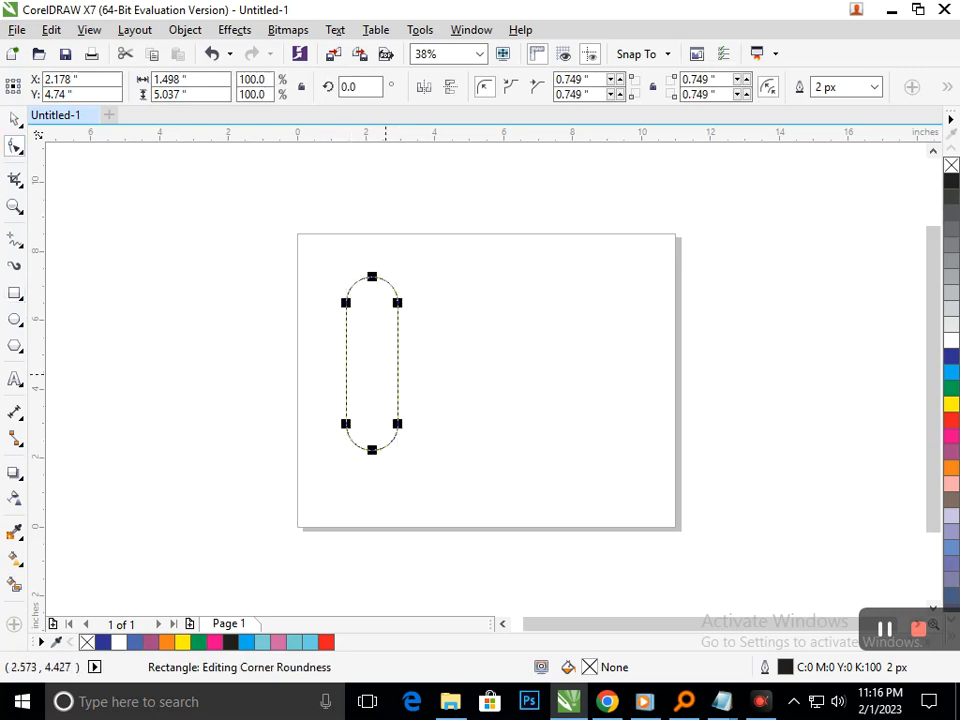
pyautogui.click(15, 120)
pyautogui.click(343, 389)
pyautogui.moveTo(373, 408); pyautogui.dragTo(476, 478)
pyautogui.click(395, 445)
pyautogui.click(395, 445)
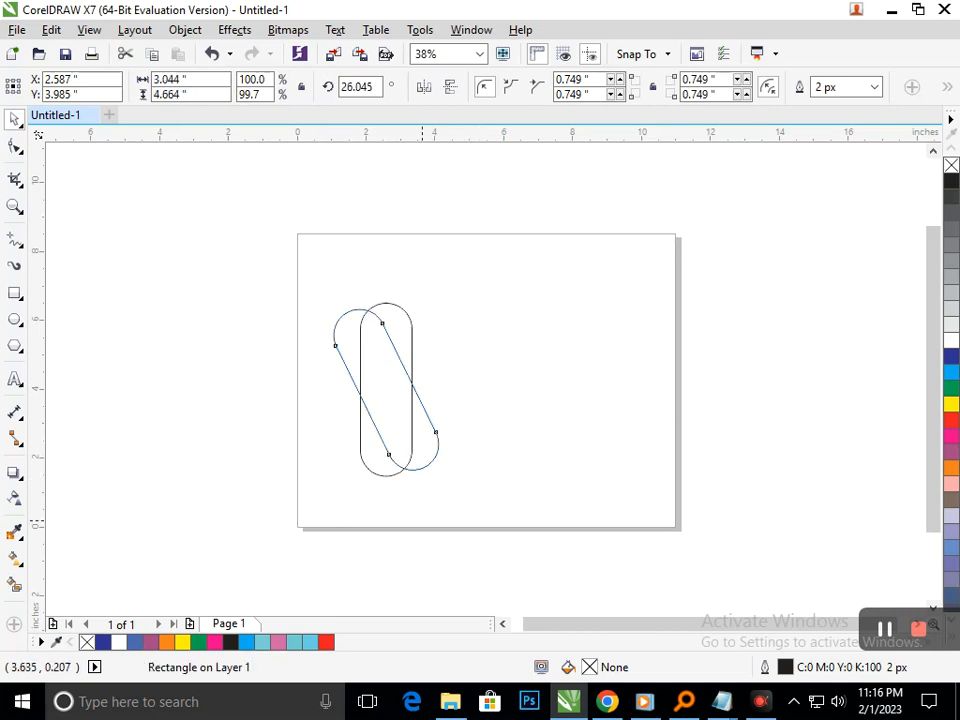
# Delete the upright capsule, keeping only the tilted one.
pyautogui.click(422, 520)
pyautogui.click(372, 467)
pyautogui.press('Delete')
# Duplicate the tilted capsule, mirror the copy horizontally, join the two tops into an A shape and move both toward the page centre.
pyautogui.click(387, 439)
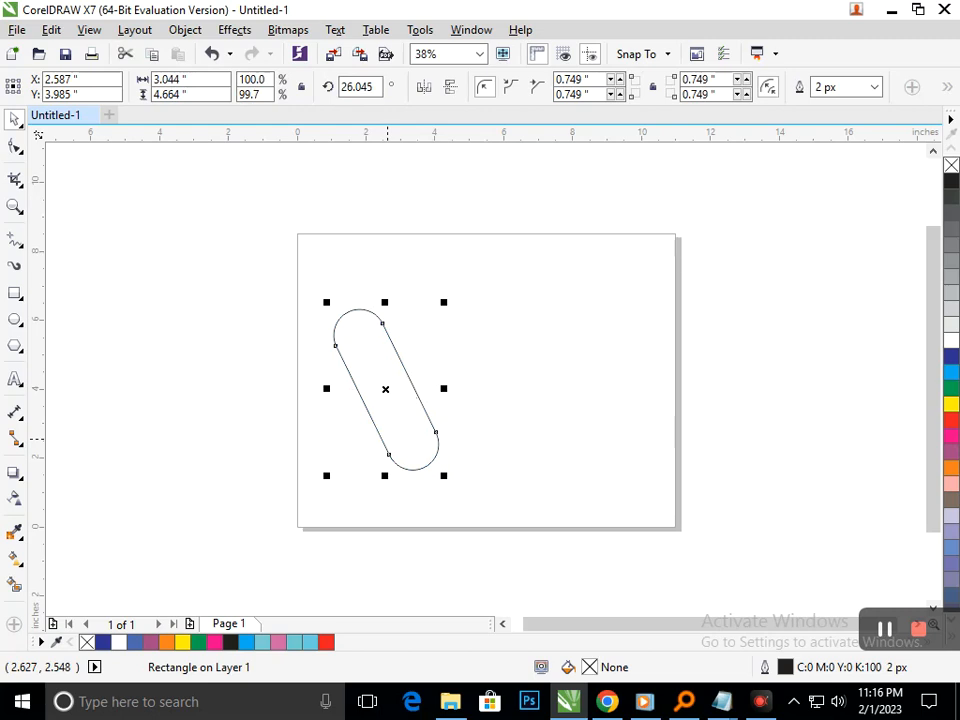
pyautogui.press('KP_Add')
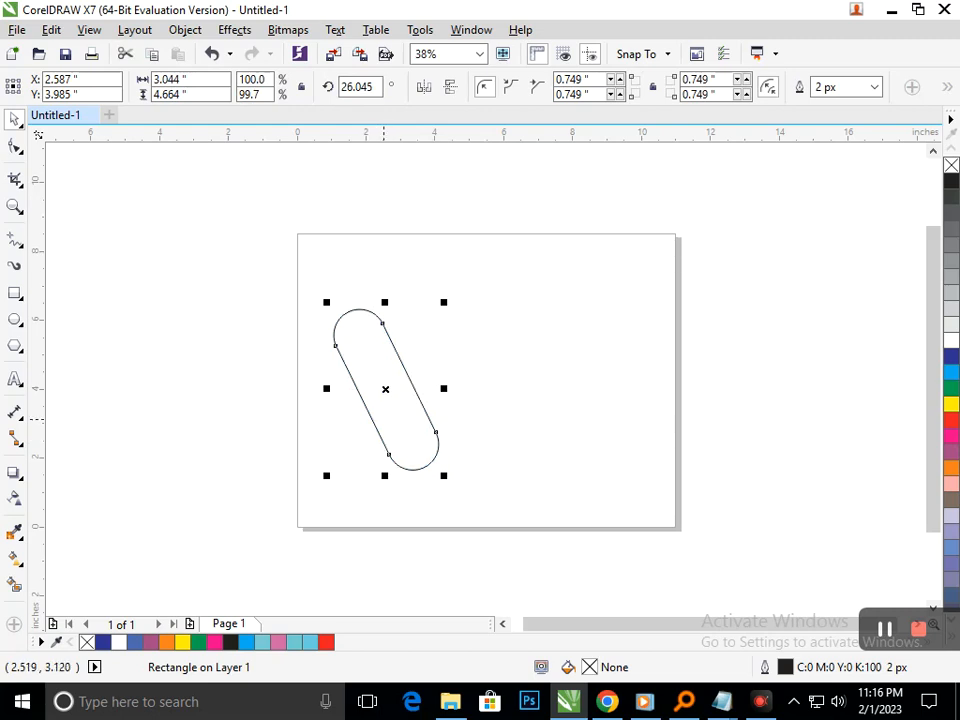
pyautogui.click(424, 87)
pyautogui.moveTo(371, 446)
pyautogui.mouseDown()
pyautogui.moveTo(316, 463)
pyautogui.moveTo(317, 446)
pyautogui.mouseUp()
pyautogui.moveTo(212, 512); pyautogui.dragTo(495, 268)
pyautogui.moveTo(404, 422); pyautogui.dragTo(493, 418)
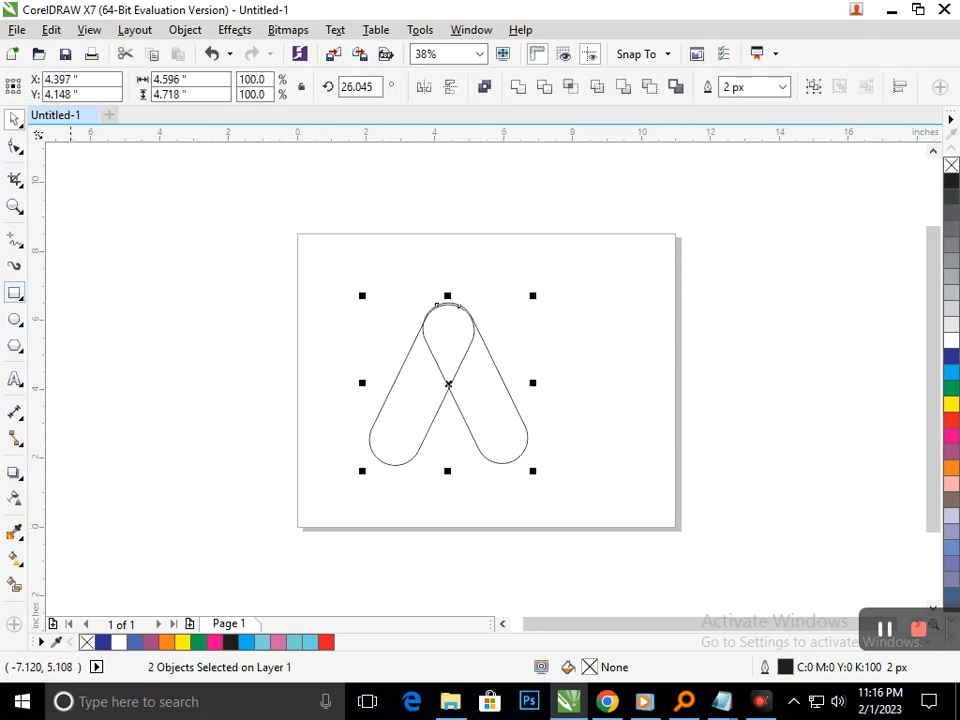
# Draw a horizontal rectangle about 6.02 by 0.71 inches across the A's legs and convert it to curves.
pyautogui.click(15, 293)
pyautogui.click(86, 291)
pyautogui.moveTo(343, 376); pyautogui.dragTo(551, 401)
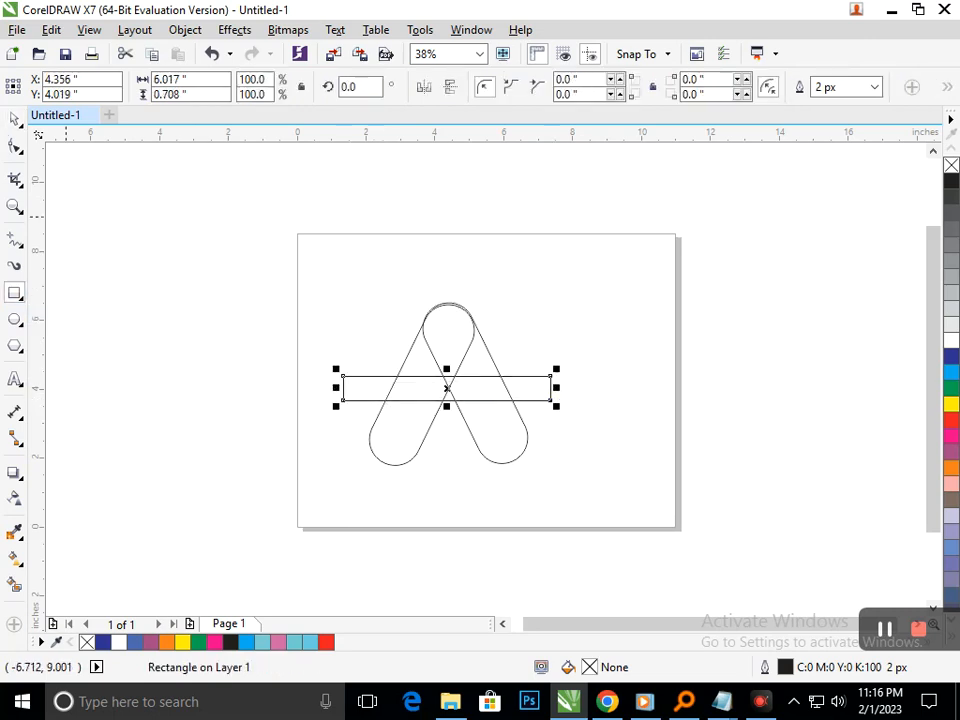
pyautogui.click(135, 29)
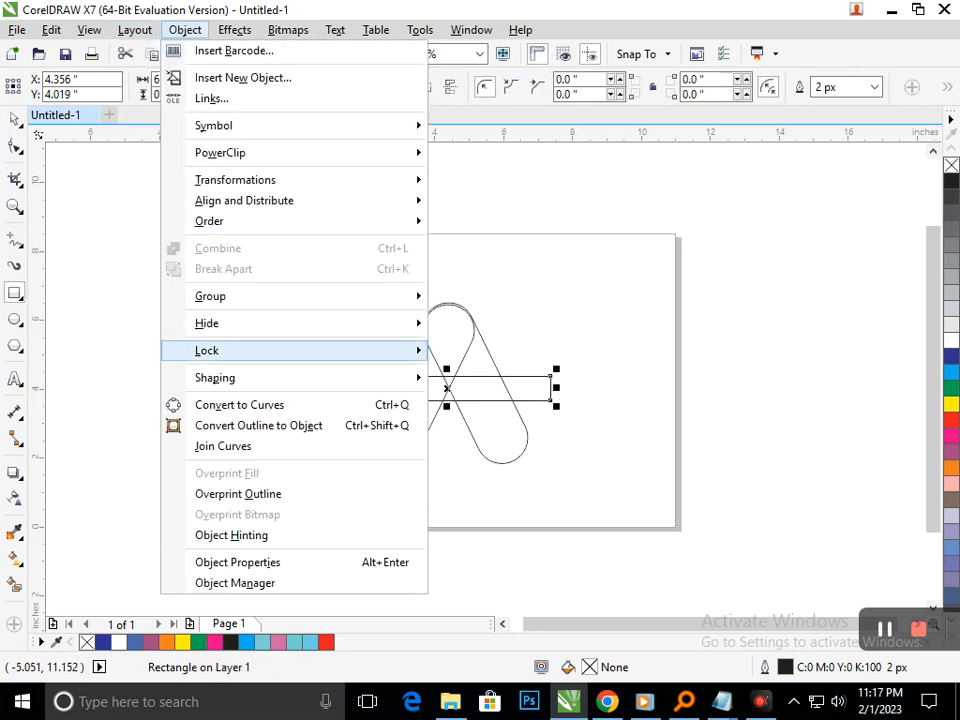
pyautogui.click(239, 404)
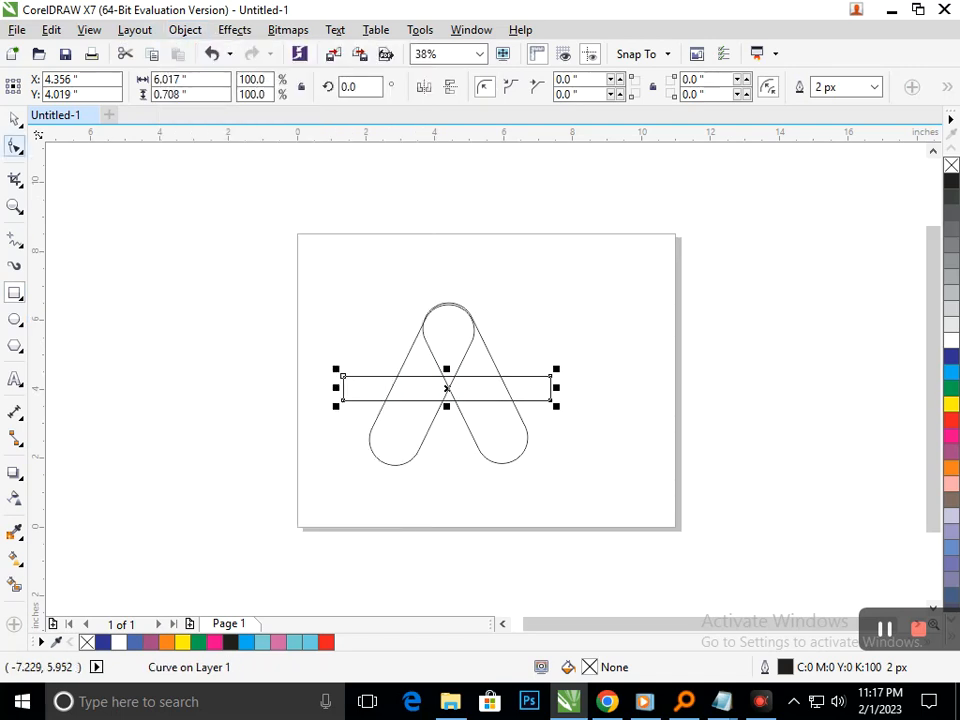
# Try to edit the lower edge of the horizontal bar with the Shape tool.
pyautogui.click(15, 146)
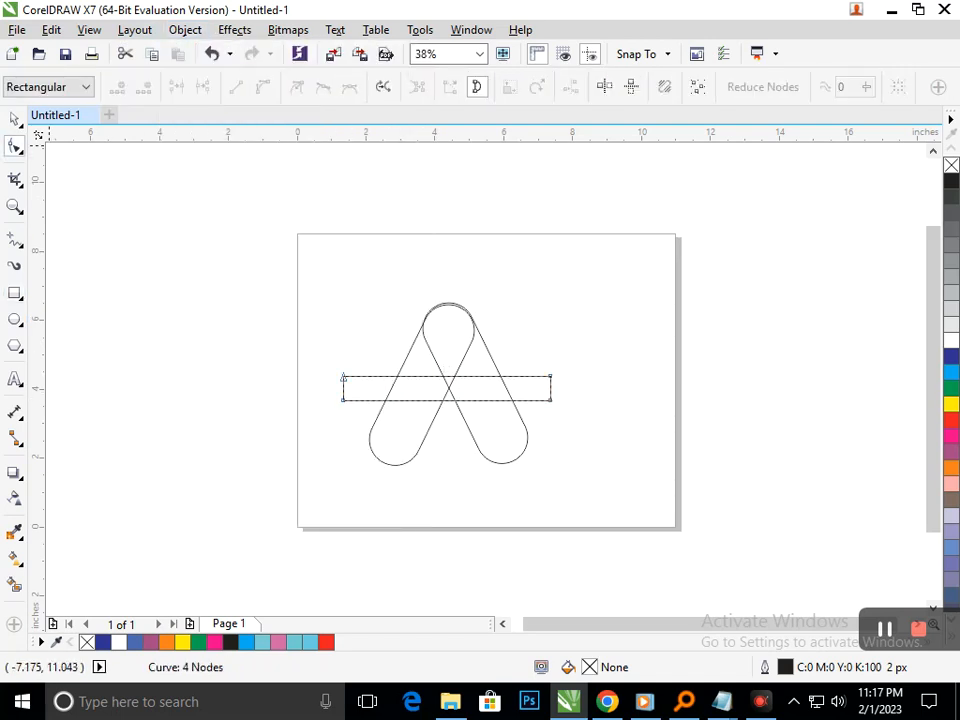
pyautogui.click(15, 119)
pyautogui.click(431, 396)
pyautogui.click(432, 400)
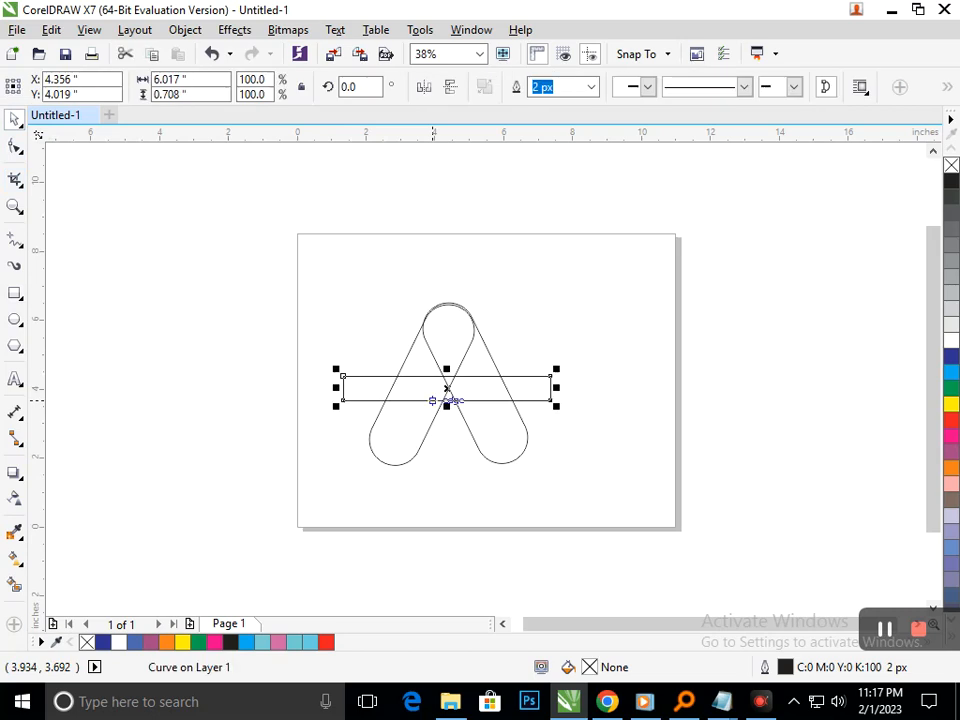
pyautogui.press('F10')
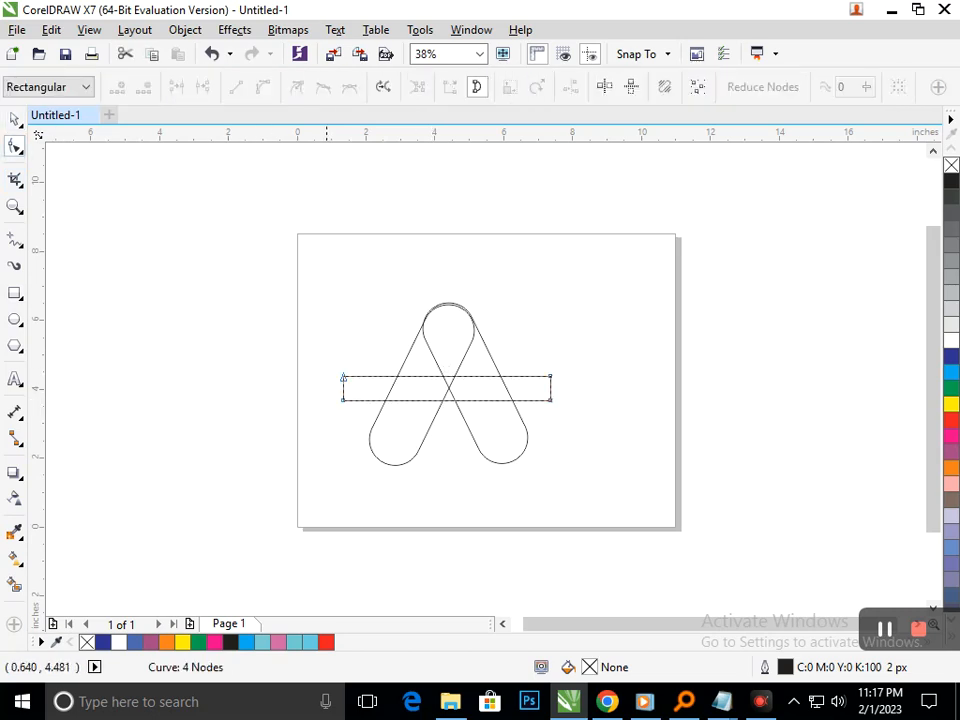
pyautogui.click(448, 399)
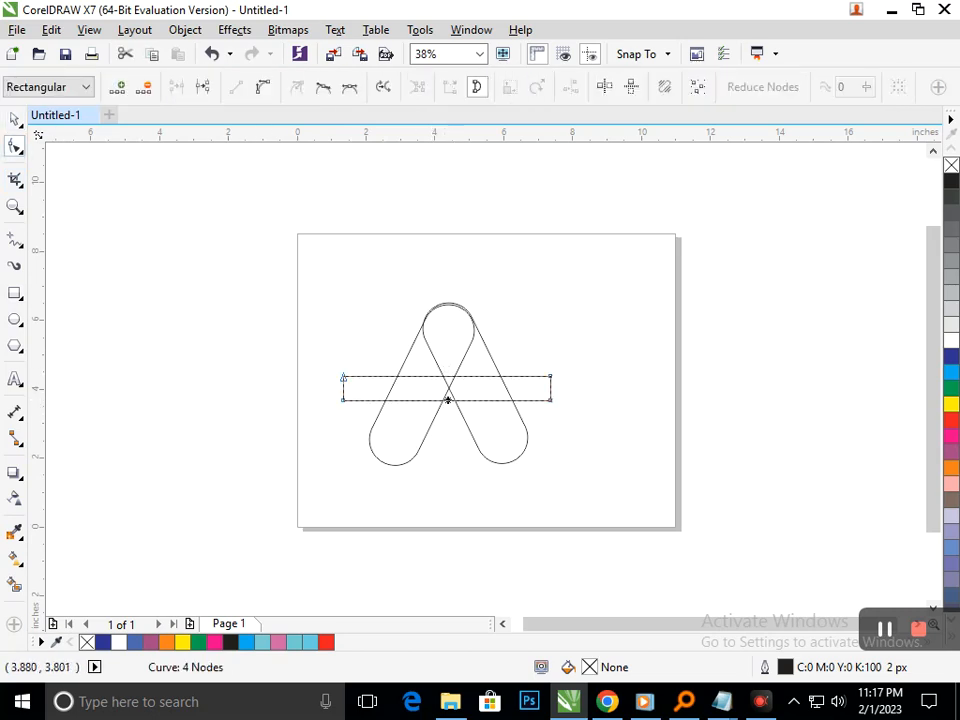
# Undo the bar's curve conversion and the drawing of its rectangle.
pyautogui.click(15, 119)
pyautogui.click(135, 310)
pyautogui.hotkey('ctrl', 'z')
pyautogui.hotkey('ctrl', 'z')
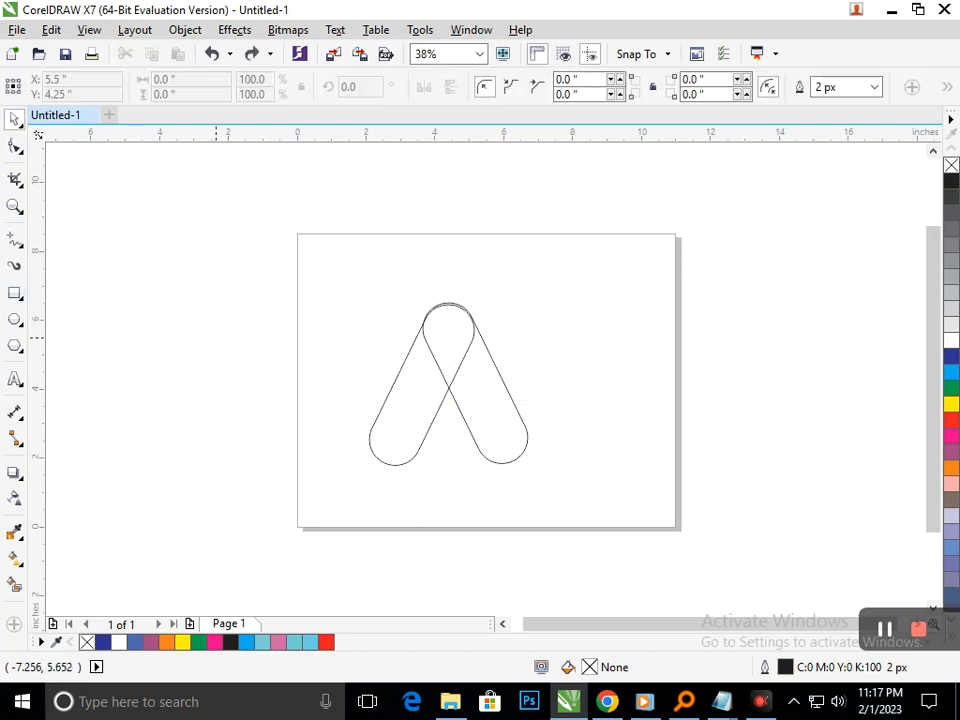
# Draw a horizontal rectangle about 5.23 by 0.93 inches across the A's legs and round its corners fully to about 0.463 inches.
pyautogui.moveTo(352, 369); pyautogui.dragTo(532, 400)
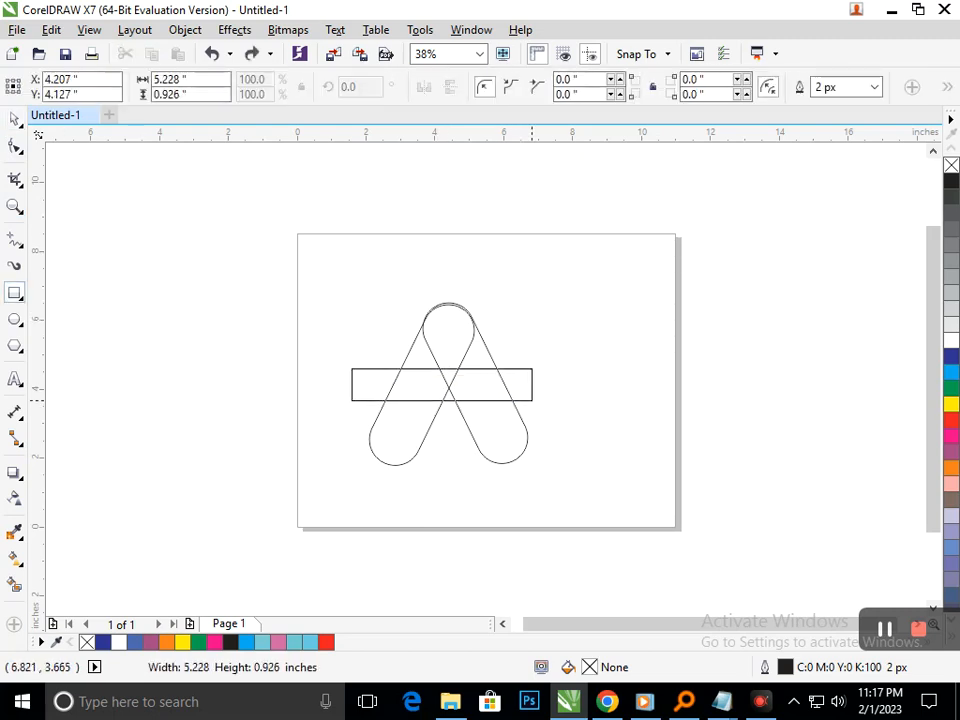
pyautogui.click(185, 29)
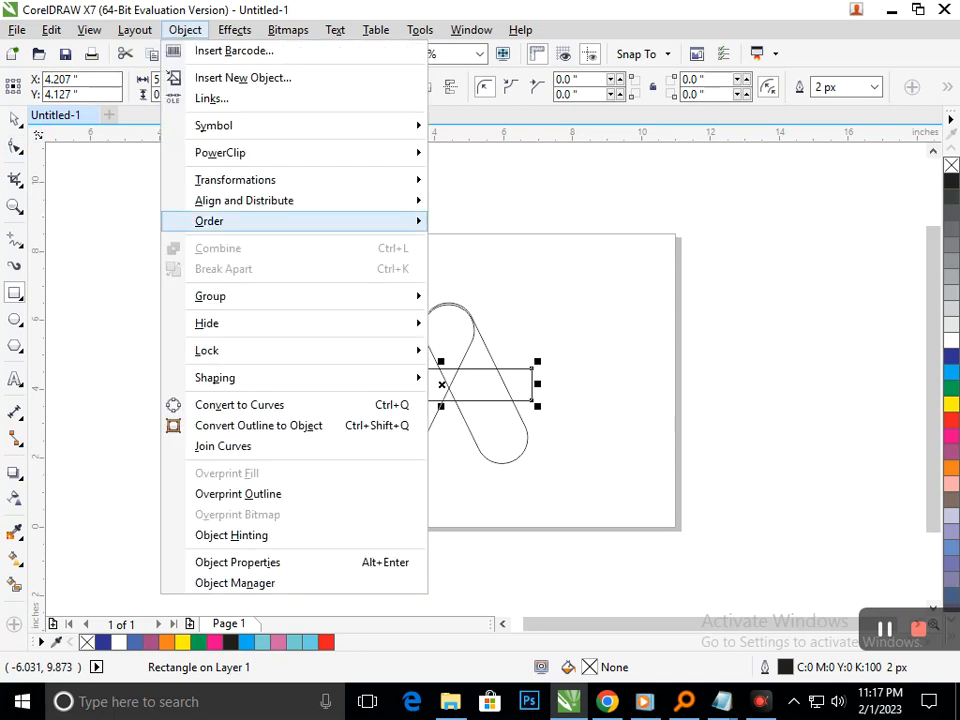
pyautogui.moveTo(215, 377)
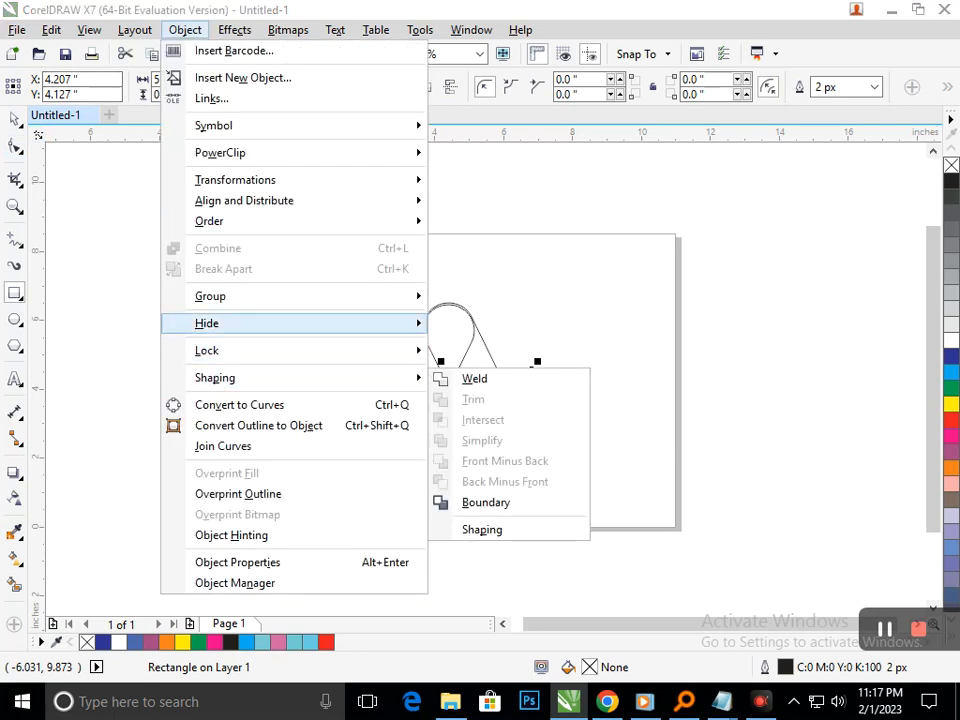
pyautogui.moveTo(215, 296)
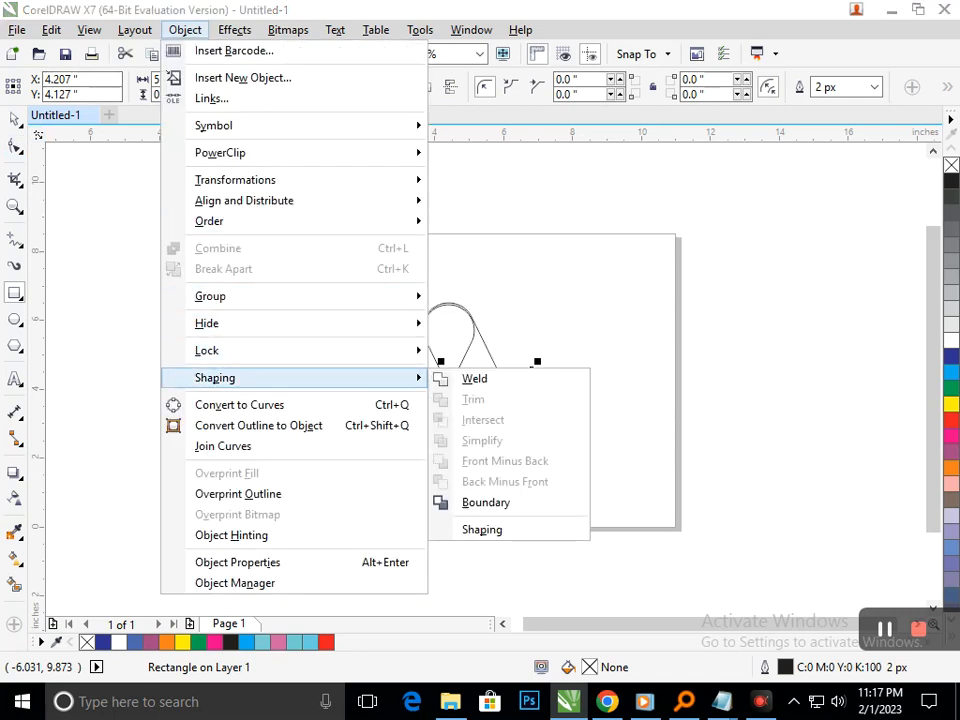
pyautogui.click(14, 146)
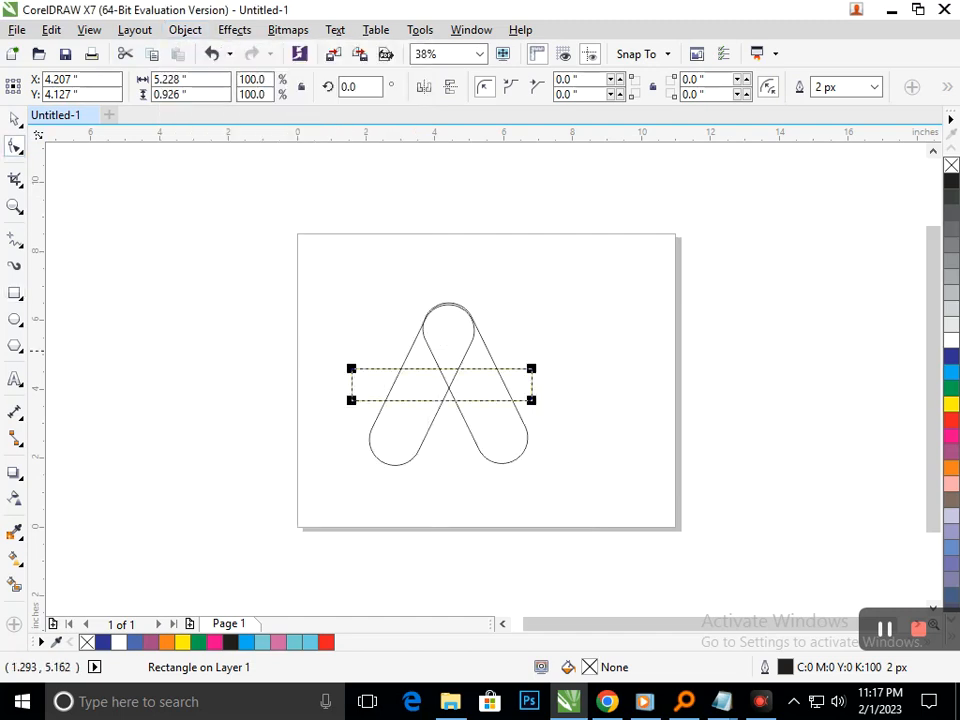
pyautogui.moveTo(351, 369); pyautogui.dragTo(366, 369)
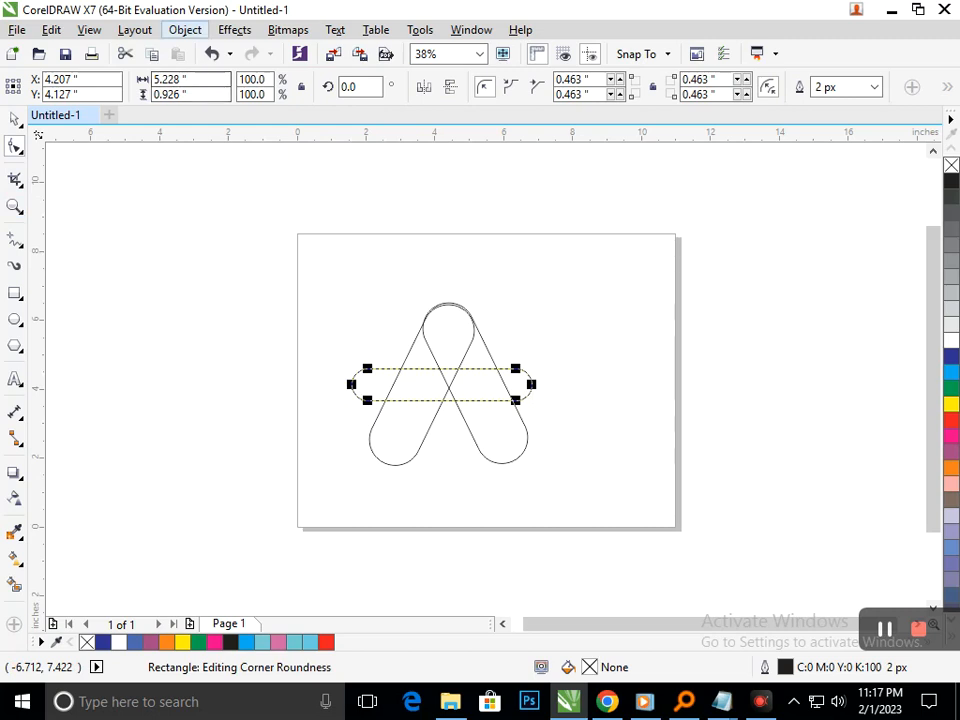
# Convert the rounded crossbar to curves and bow its lower edge downward.
pyautogui.click(185, 29)
pyautogui.click(240, 404)
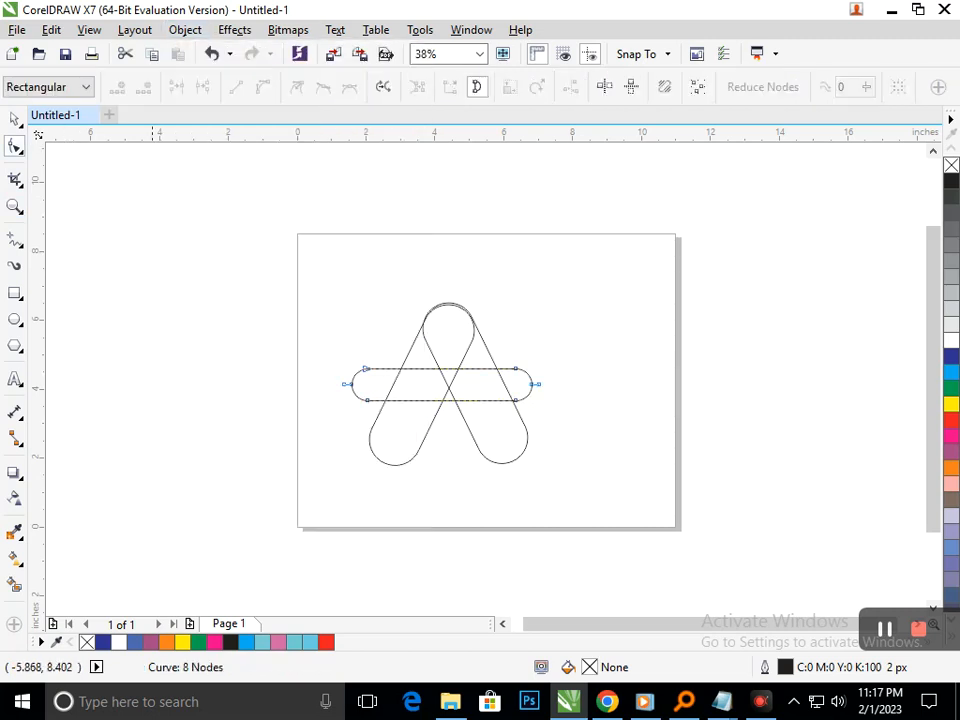
pyautogui.click(447, 369)
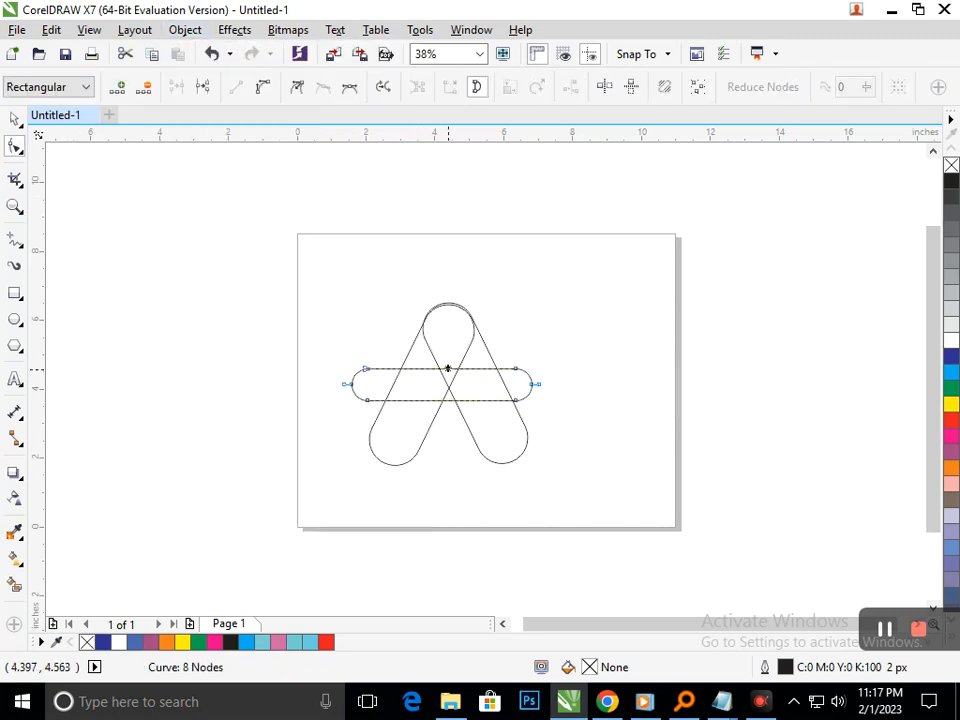
pyautogui.moveTo(441, 400)
pyautogui.mouseDown()
pyautogui.moveTo(443, 415)
pyautogui.moveTo(437, 401)
pyautogui.mouseUp()
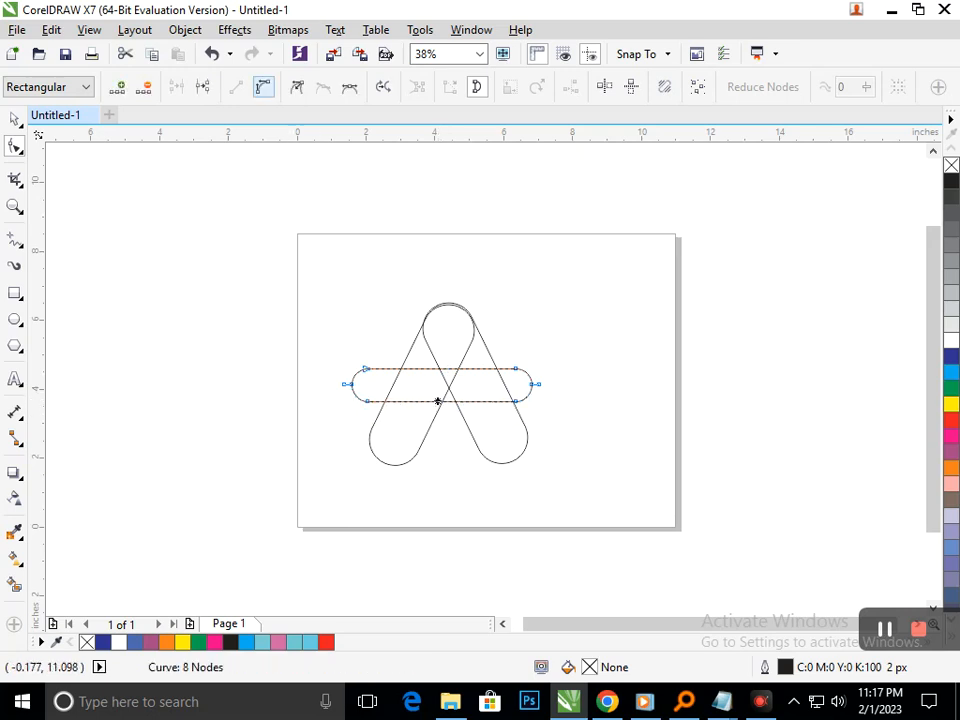
pyautogui.click(350, 389)
pyautogui.moveTo(447, 401); pyautogui.dragTo(445, 412)
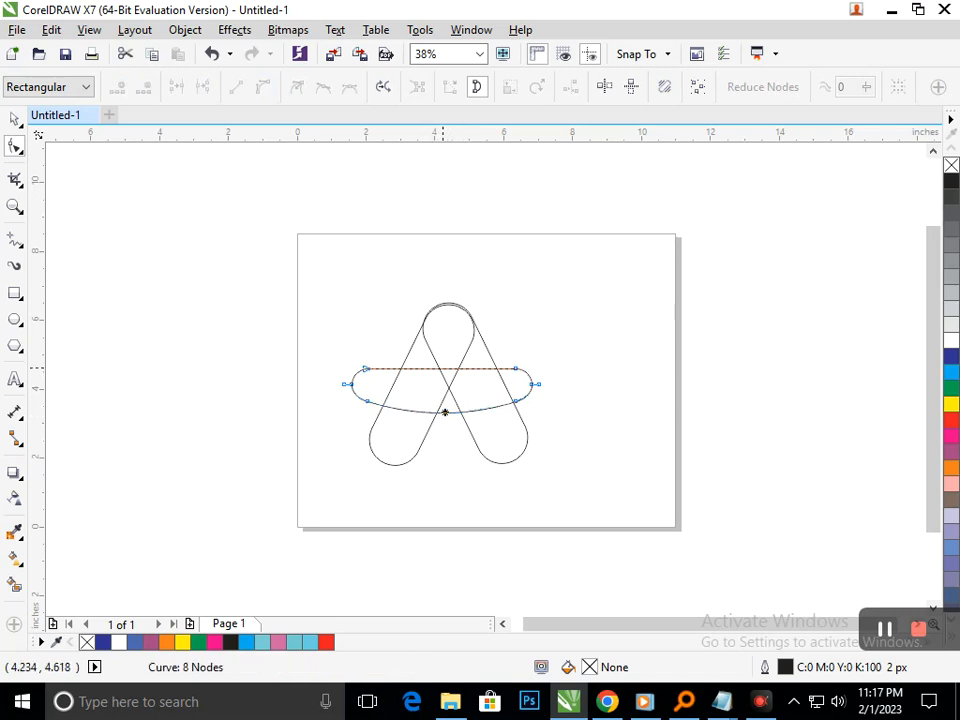
# Convert the crossbar's upper edge to a curve and bow it downward to match the lower edge.
pyautogui.click(442, 369)
pyautogui.click(262, 87)
pyautogui.click(445, 369)
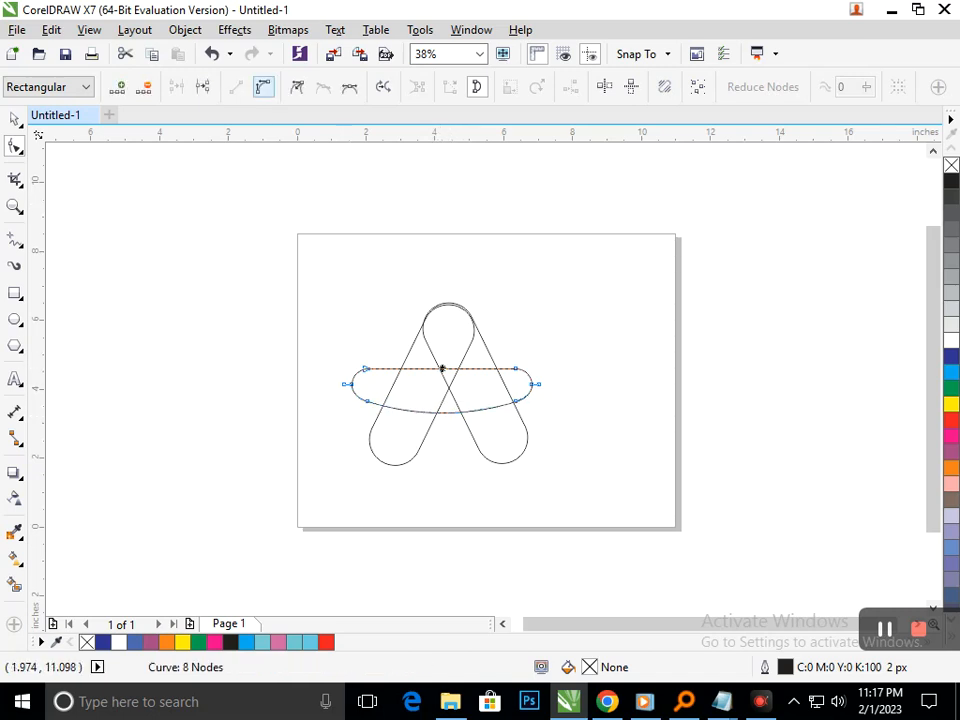
pyautogui.click(262, 87)
pyautogui.moveTo(445, 369)
pyautogui.mouseDown()
pyautogui.moveTo(442, 391)
pyautogui.moveTo(433, 379)
pyautogui.moveTo(441, 391)
pyautogui.moveTo(444, 381)
pyautogui.mouseUp()
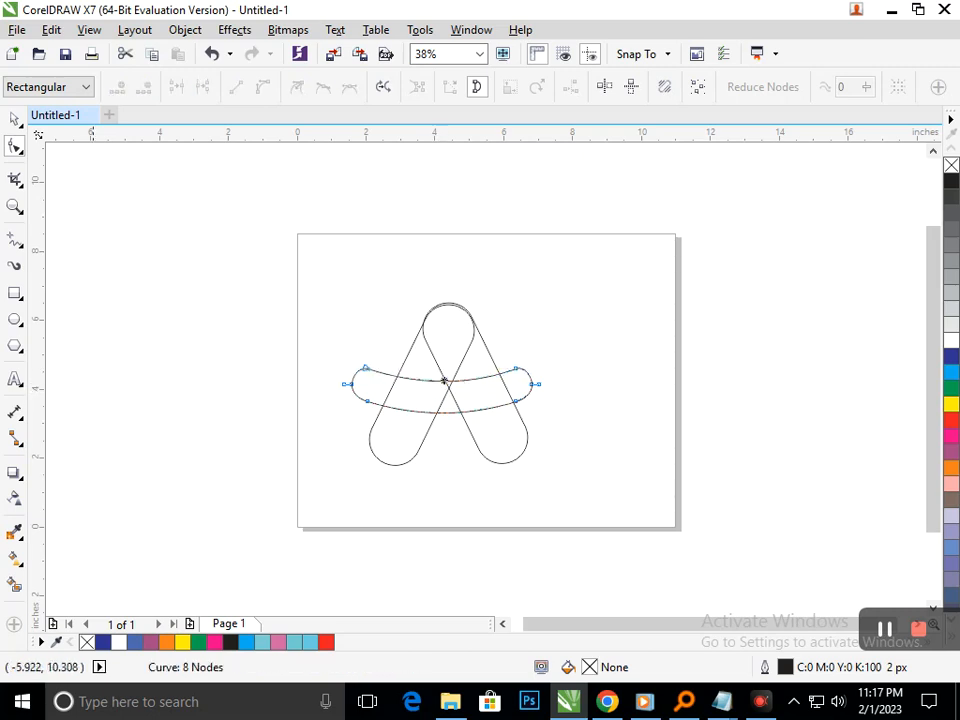
# Narrow the curved crossbar and centre it across the two legs of the A.
pyautogui.click(14, 119)
pyautogui.click(65, 187)
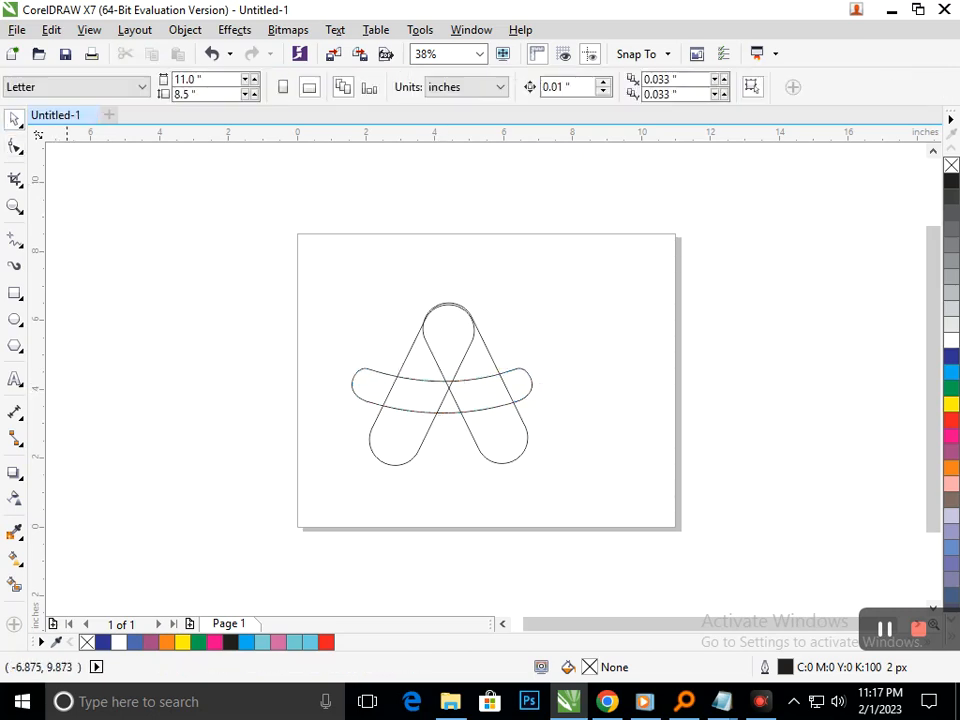
pyautogui.moveTo(520, 401)
pyautogui.mouseDown()
pyautogui.moveTo(545, 398)
pyautogui.moveTo(534, 404)
pyautogui.mouseUp()
pyautogui.click(562, 424)
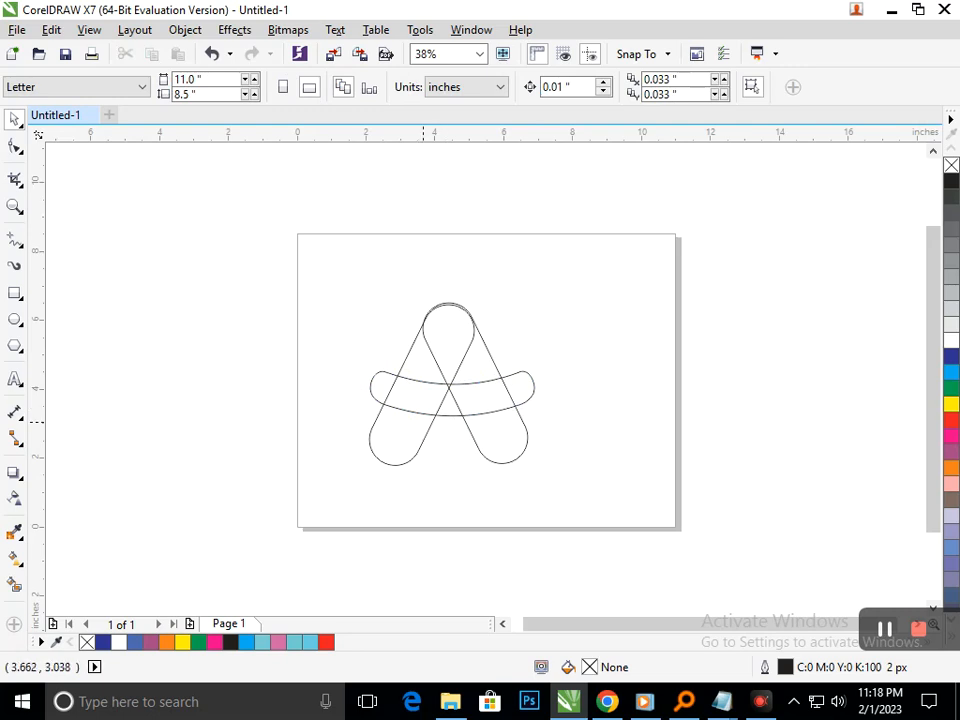
# Fill both legs of the A with yellow.
pyautogui.click(382, 454)
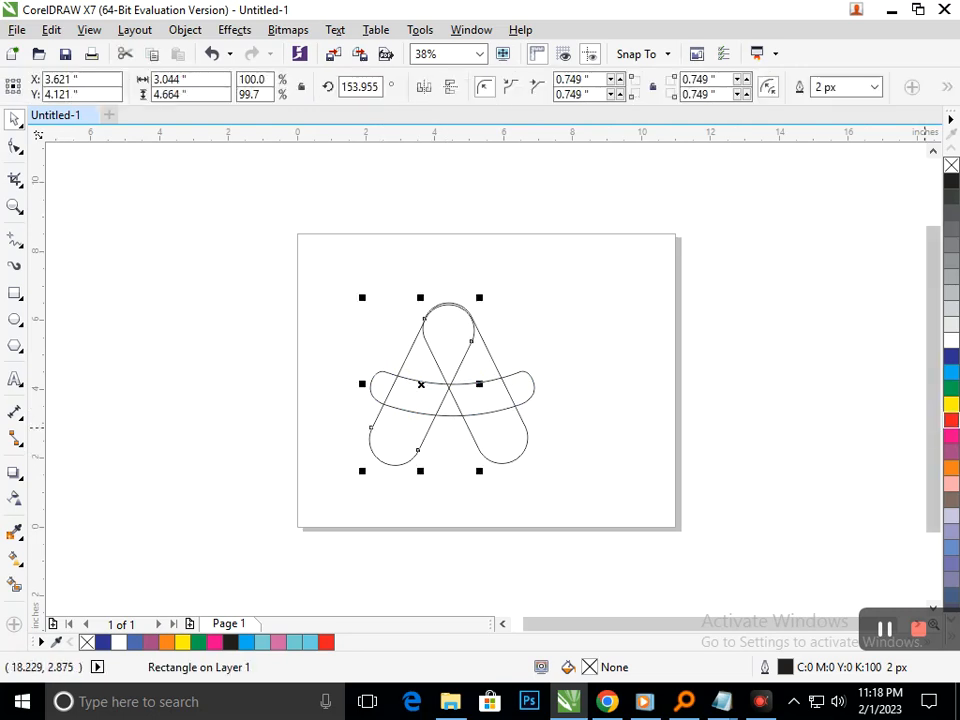
pyautogui.click(951, 404)
pyautogui.click(515, 447)
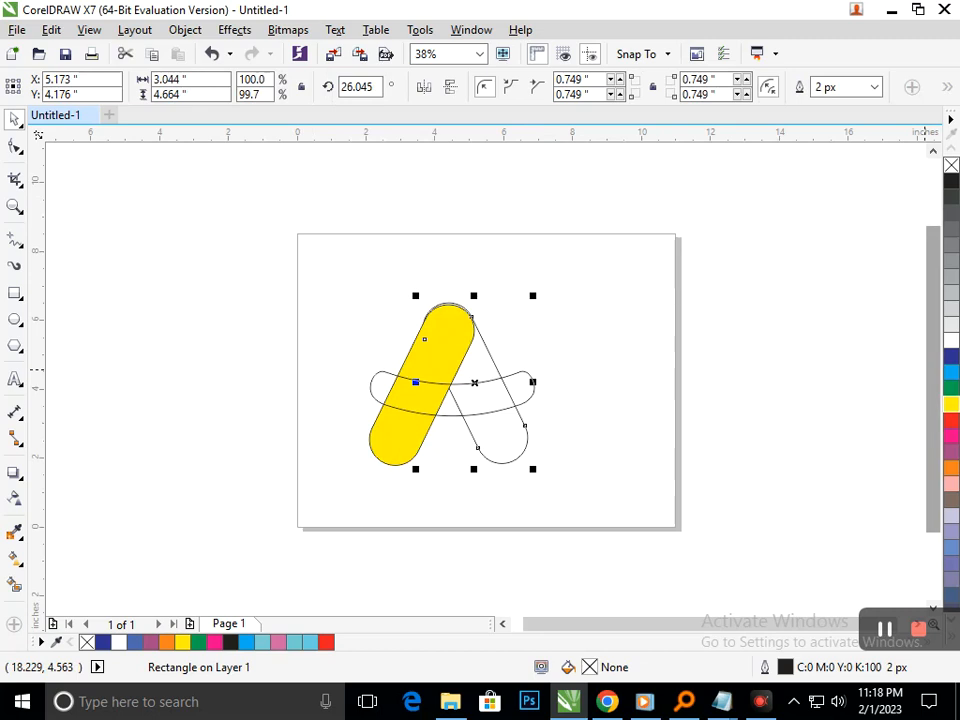
pyautogui.click(951, 404)
pyautogui.click(265, 593)
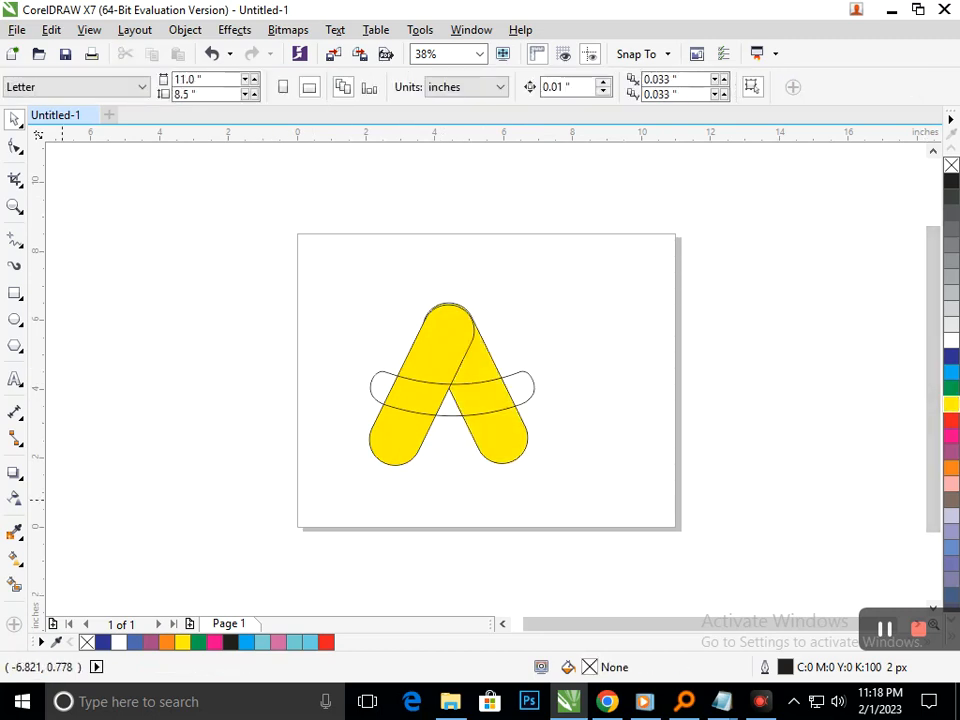
# Apply a linear fountain fill to the A's left leg, running from yellow at the foot to red (C0 M100 Y100 K0) at the top.
pyautogui.click(14, 558)
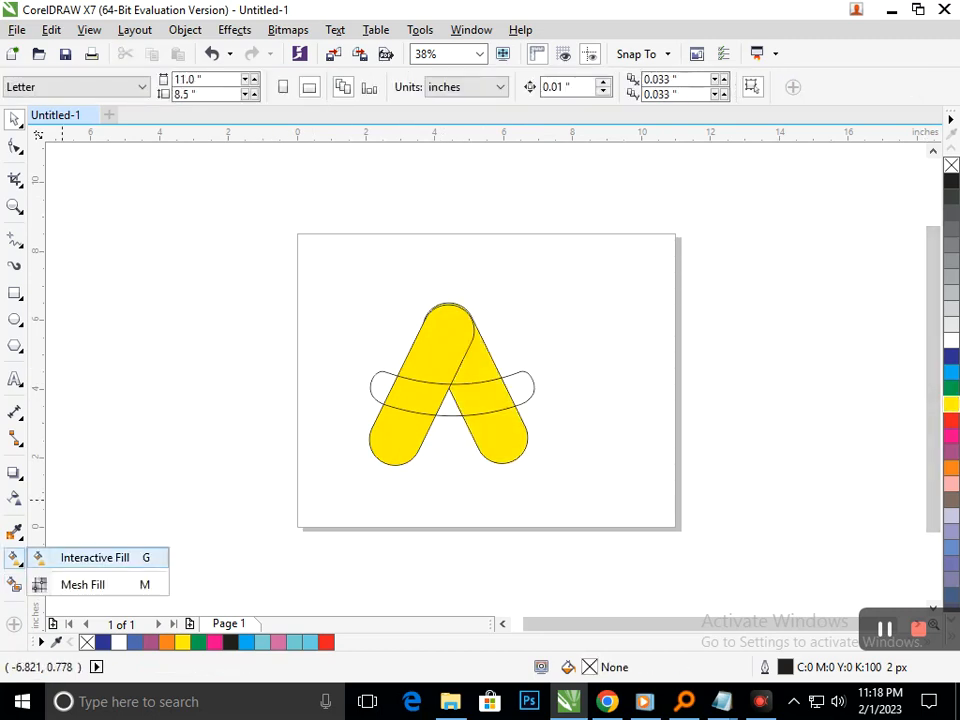
pyautogui.click(60, 561)
pyautogui.click(386, 456)
pyautogui.moveTo(390, 448); pyautogui.dragTo(456, 306)
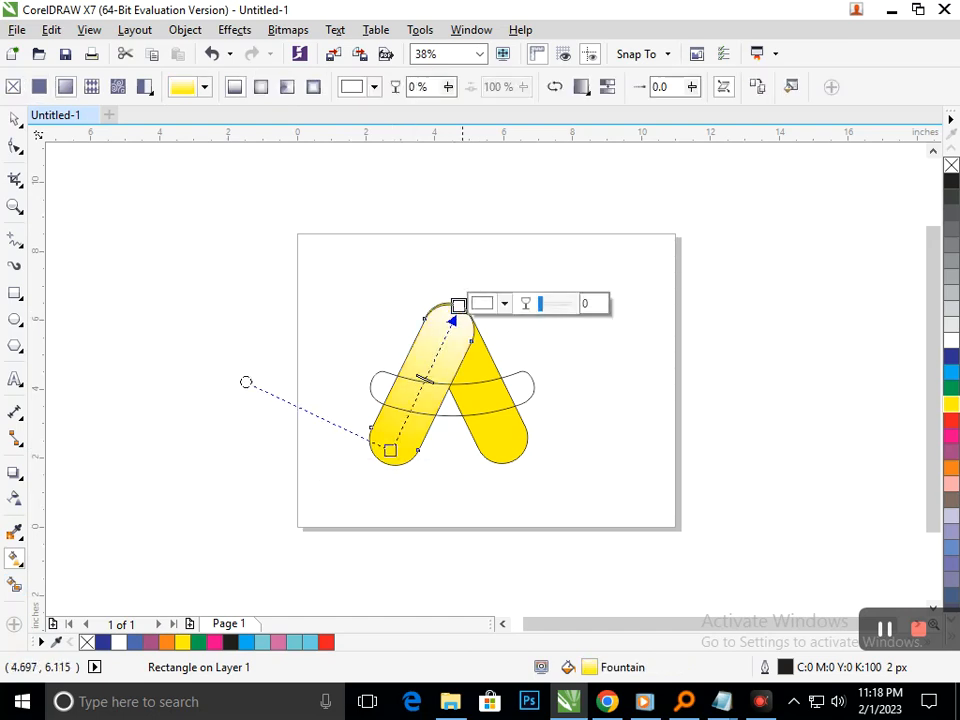
pyautogui.click(505, 304)
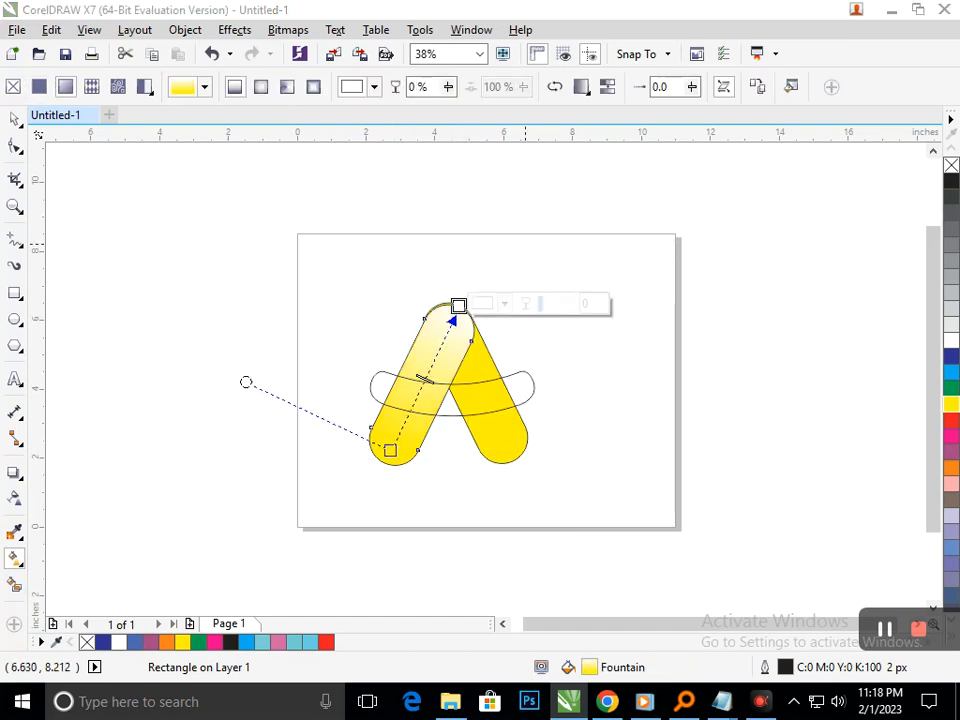
pyautogui.click(505, 304)
pyautogui.click(572, 393)
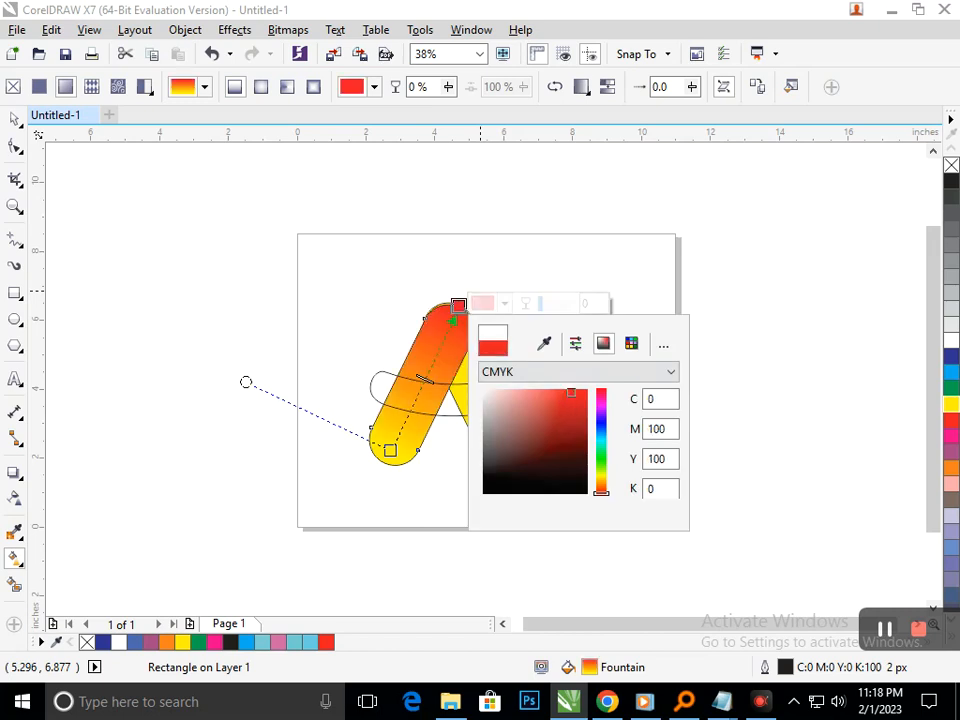
pyautogui.click(480, 291)
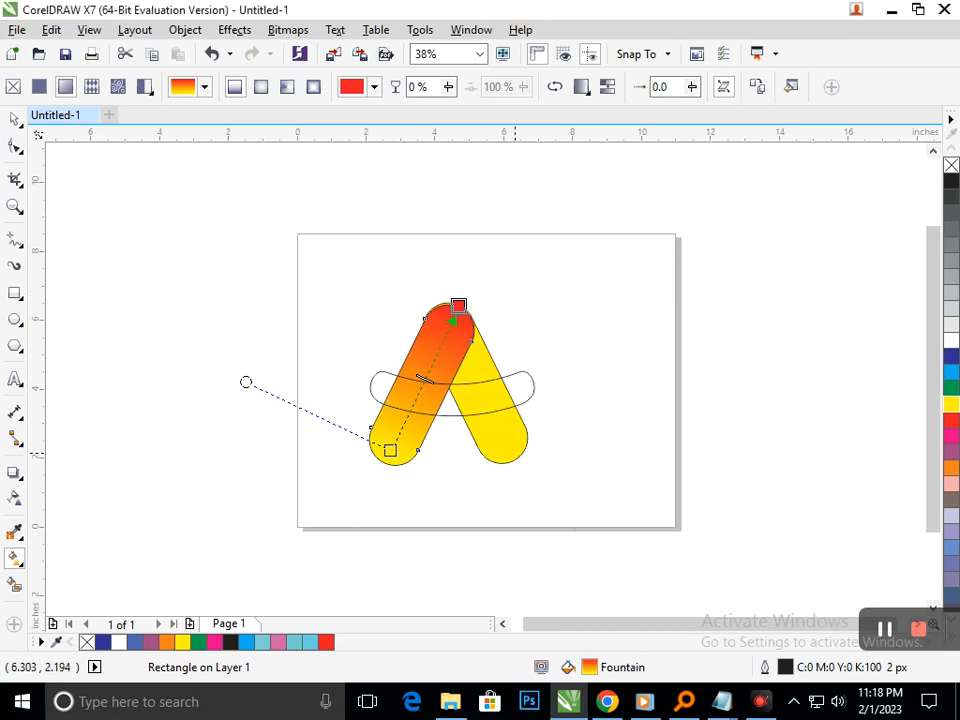
# Apply a linear fountain fill to the A's right leg, running from yellow at the foot to light blue at the top.
pyautogui.click(515, 453)
pyautogui.moveTo(517, 455); pyautogui.dragTo(471, 341)
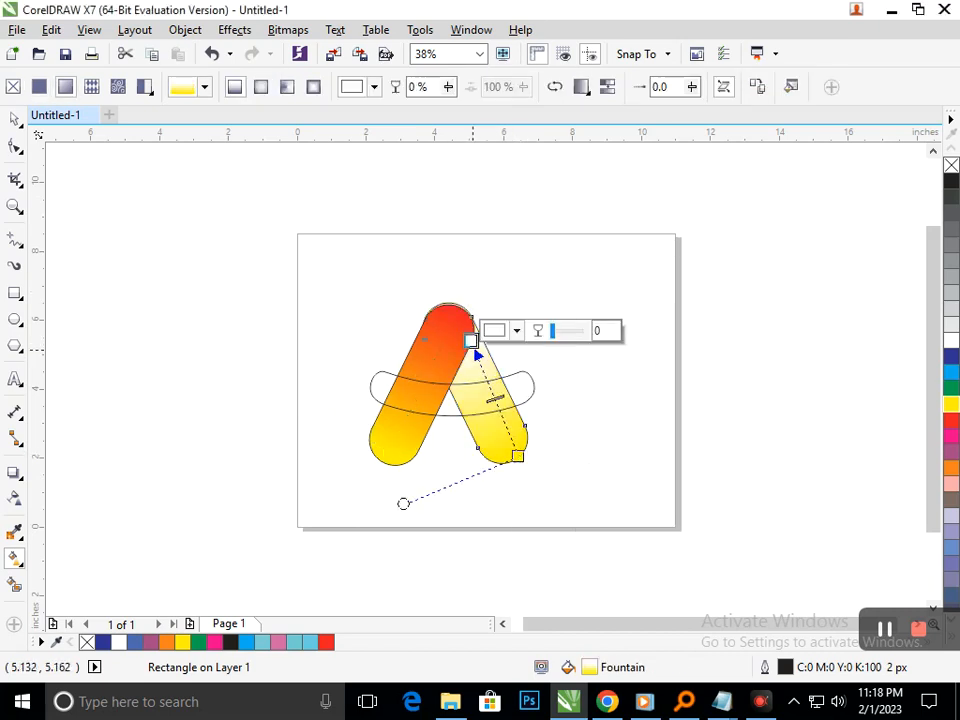
pyautogui.click(516, 331)
pyautogui.click(576, 423)
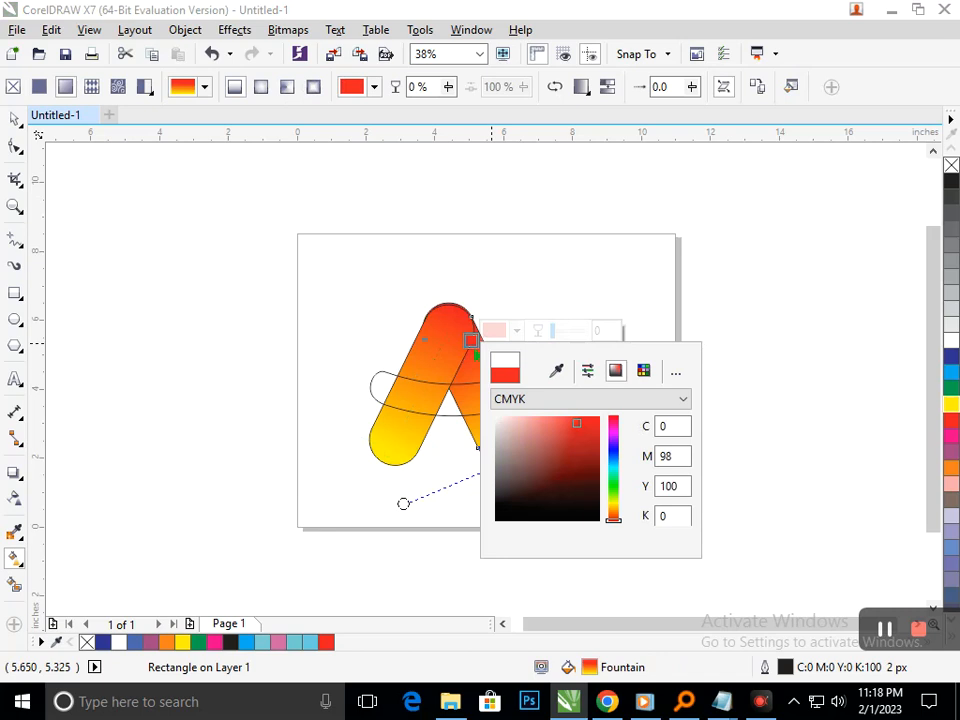
pyautogui.click(613, 467)
pyautogui.click(450, 528)
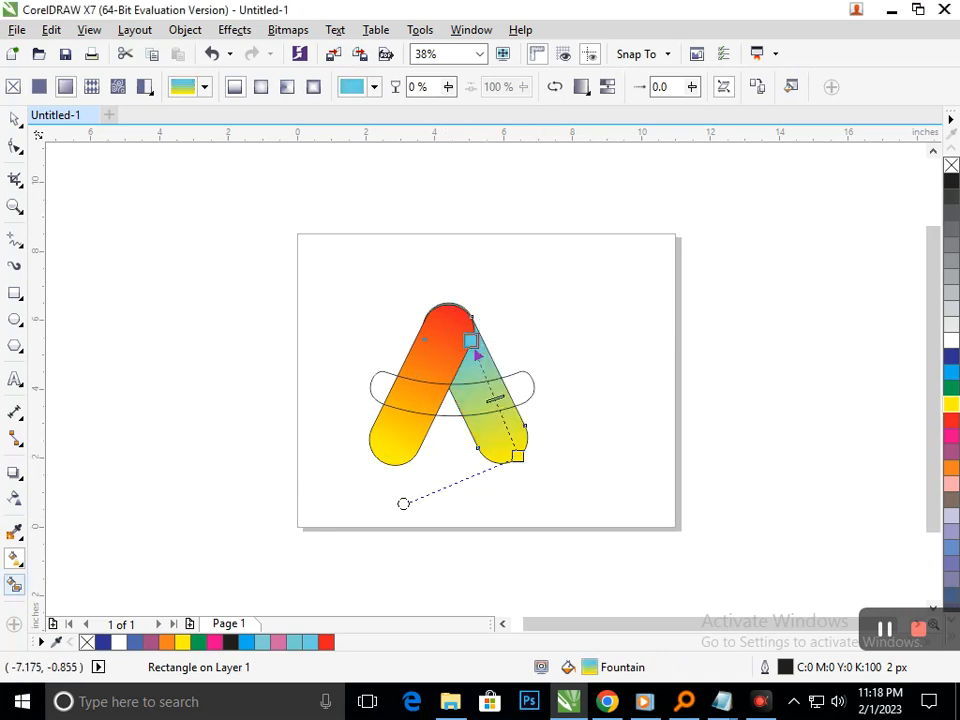
# Smart-fill every segment of the crossbar outline with slate blue (C40 M20 Y0 K40) and a 2 px black outline.
pyautogui.click(14, 585)
pyautogui.click(381, 386)
pyautogui.click(415, 396)
pyautogui.click(445, 404)
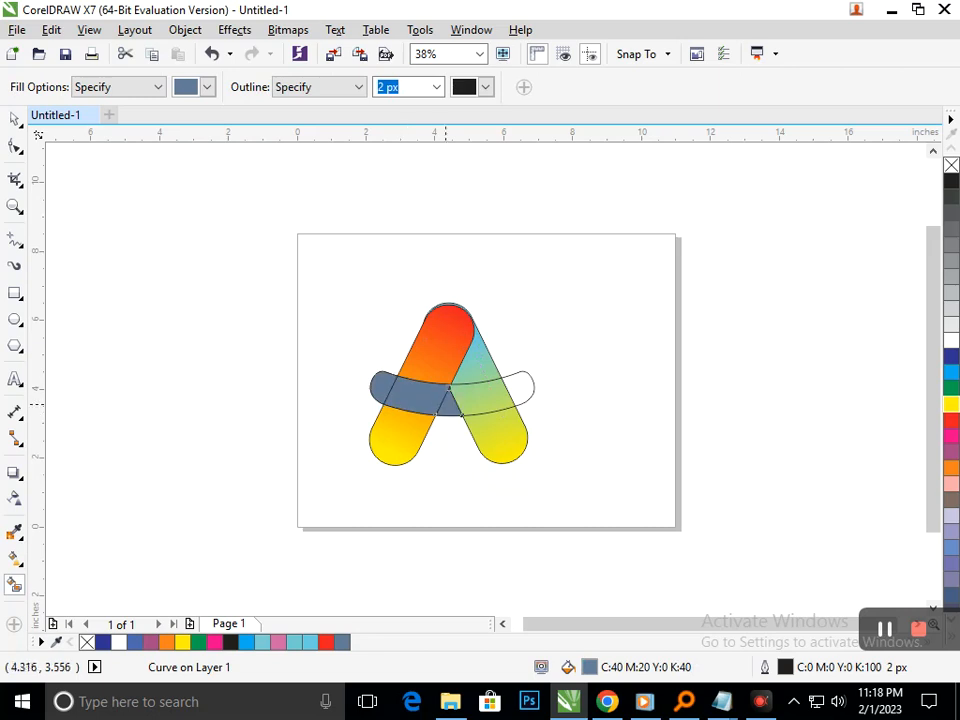
pyautogui.click(493, 405)
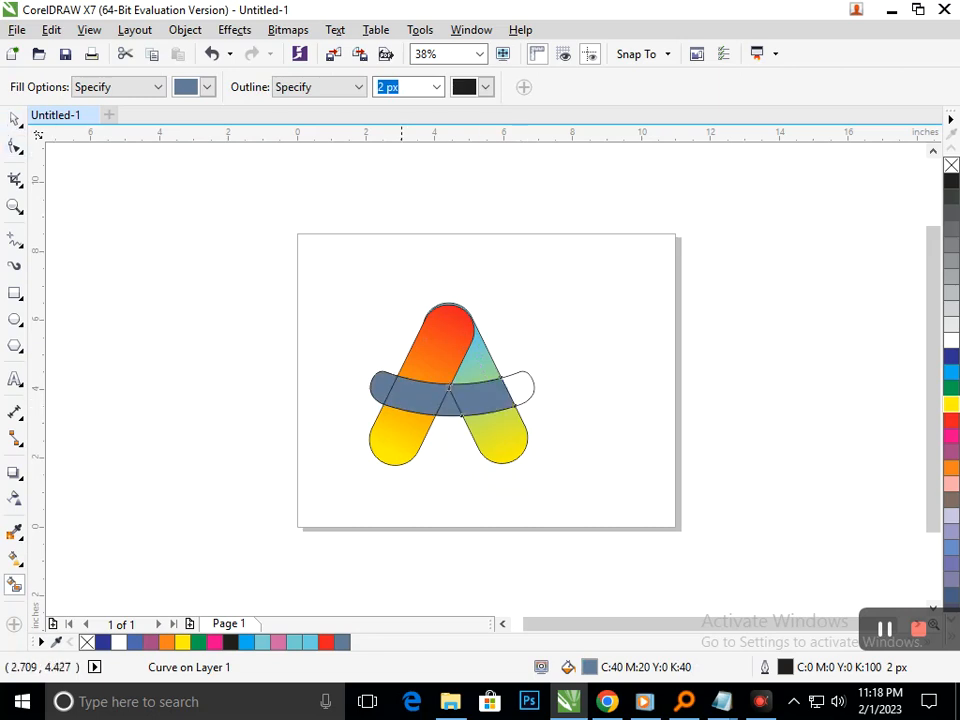
pyautogui.click(518, 390)
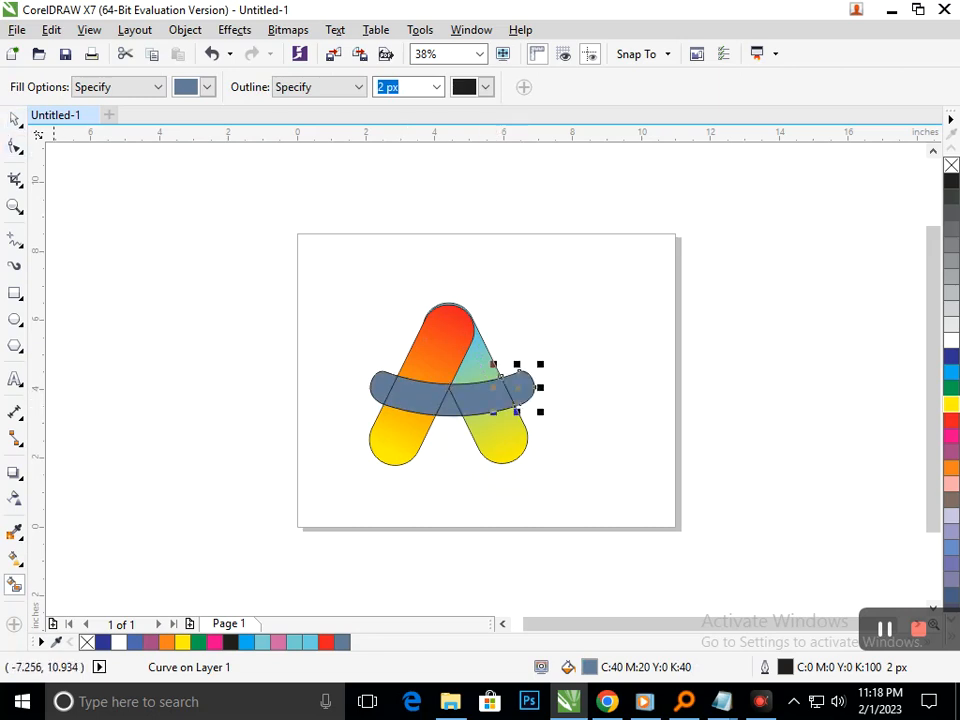
# Select the slate-blue crossbar segments from one end to the other and weld them.
pyautogui.click(14, 119)
pyautogui.click(372, 388)
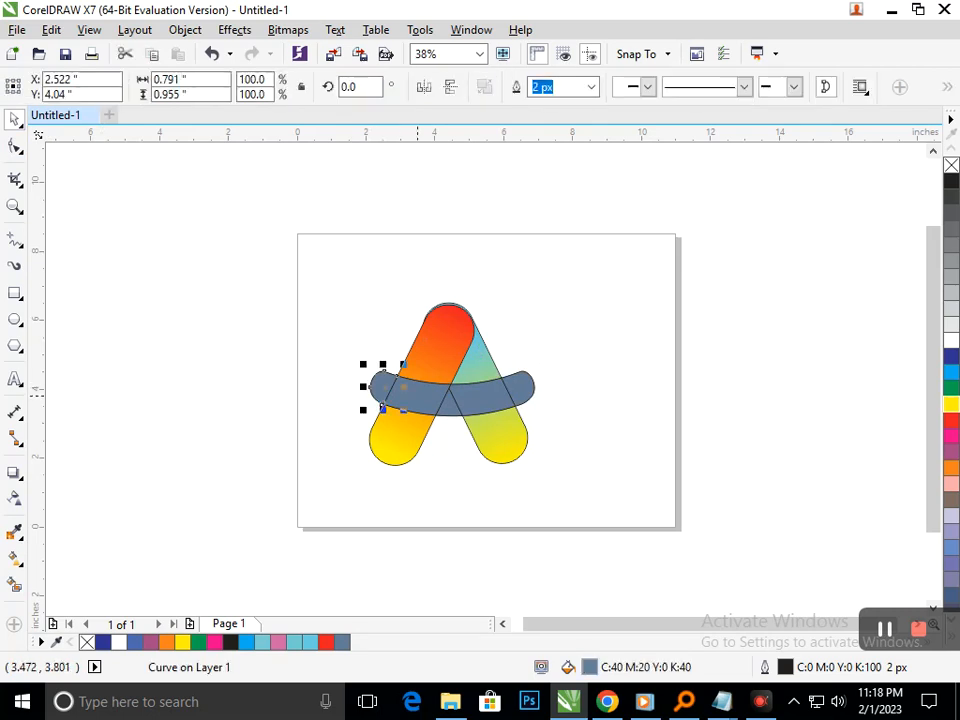
pyautogui.keyDown('shift'); pyautogui.click(422, 397); pyautogui.keyUp('shift')
pyautogui.keyDown('shift'); pyautogui.click(437, 403); pyautogui.keyUp('shift')
pyautogui.keyDown('shift'); pyautogui.click(452, 403); pyautogui.keyUp('shift')
pyautogui.keyDown('shift'); pyautogui.click(510, 392); pyautogui.keyUp('shift')
pyautogui.keyDown('shift'); pyautogui.click(527, 388); pyautogui.keyUp('shift')
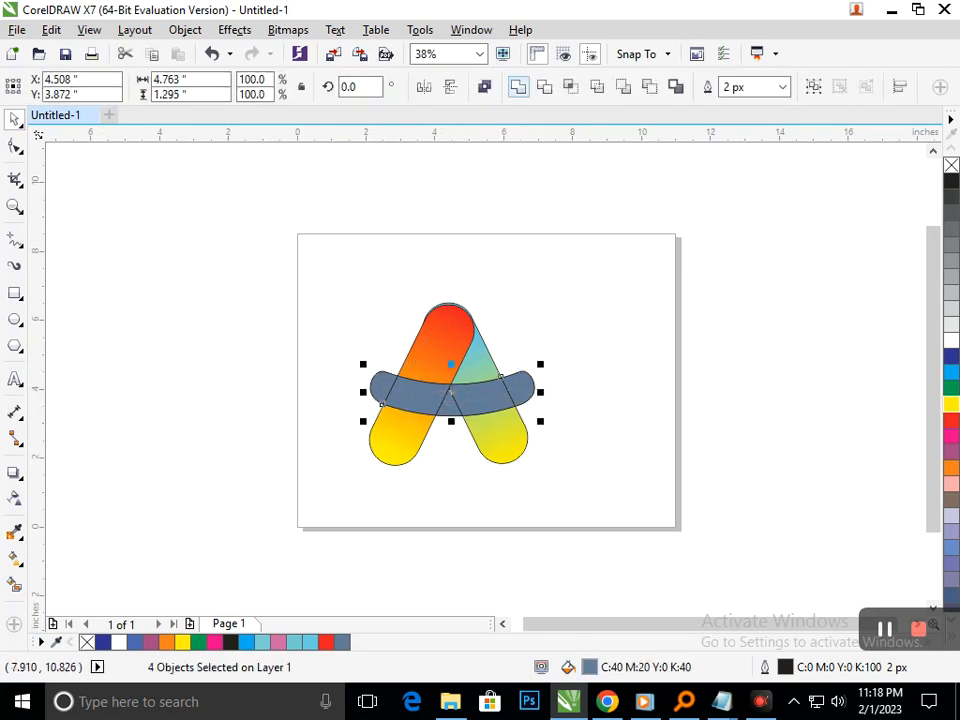
pyautogui.click(519, 86)
# Undo the trial move of the welded part and weld it with the remaining slate-blue segments into one crossbar.
pyautogui.click(460, 418)
pyautogui.moveTo(472, 403); pyautogui.dragTo(580, 400)
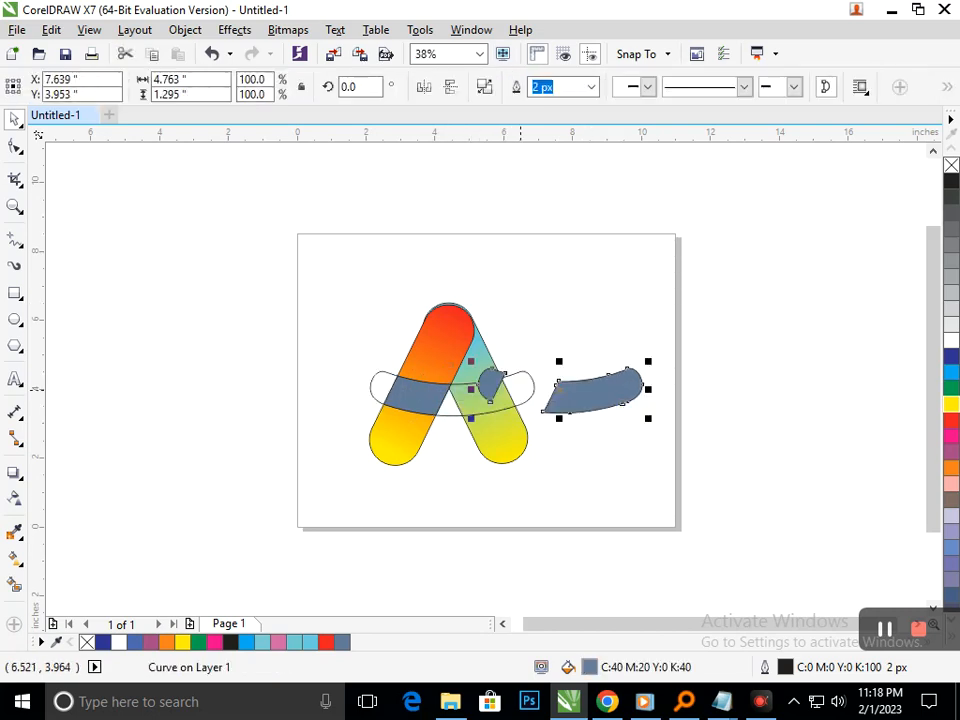
pyautogui.hotkey('ctrl', 'z')
pyautogui.keyDown('shift'); pyautogui.click(417, 397); pyautogui.keyUp('shift')
pyautogui.click(518, 86)
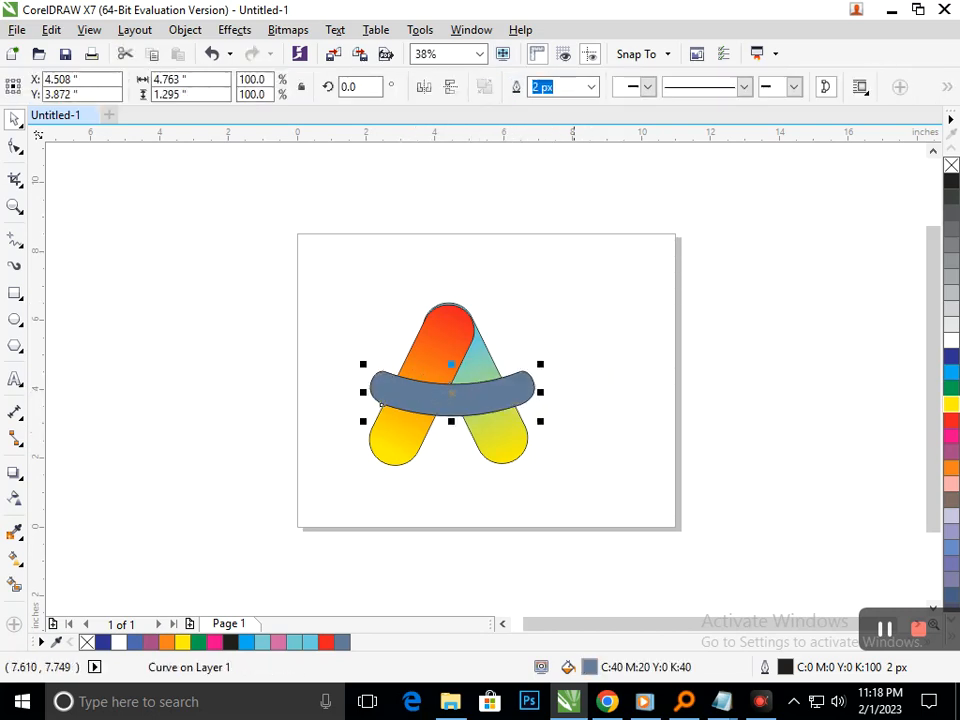
# Apply a horizontal linear fountain fill across the welded crossbar and set its right-end colour to red #DB4040.
pyautogui.click(96, 408)
pyautogui.click(447, 403)
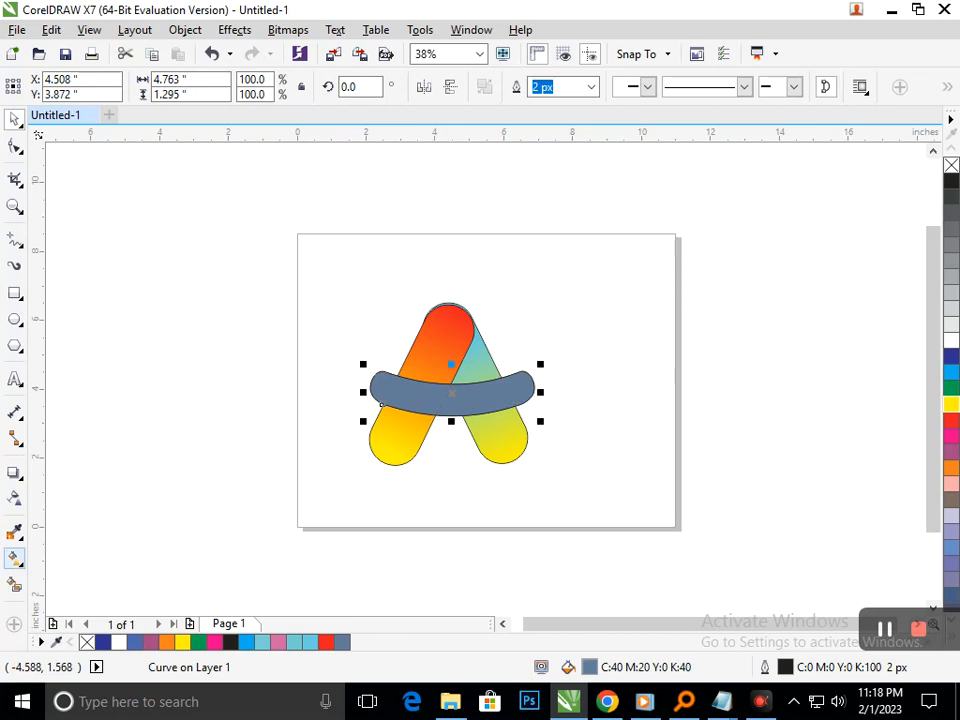
pyautogui.click(14, 558)
pyautogui.click(80, 555)
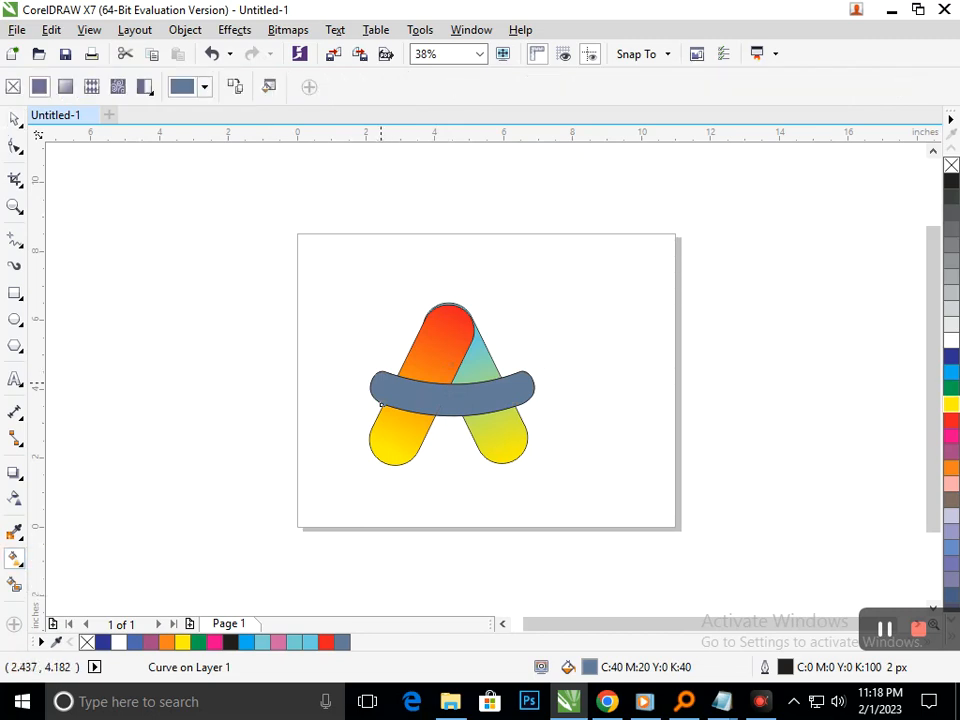
pyautogui.moveTo(373, 377); pyautogui.dragTo(533, 386)
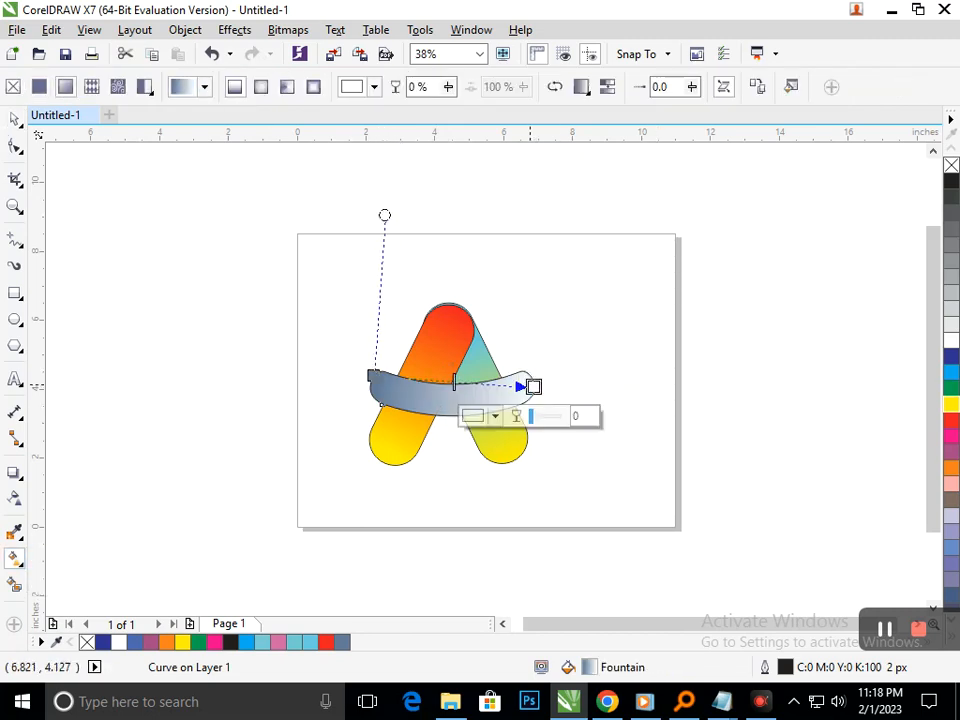
pyautogui.moveTo(372, 377); pyautogui.dragTo(366, 386)
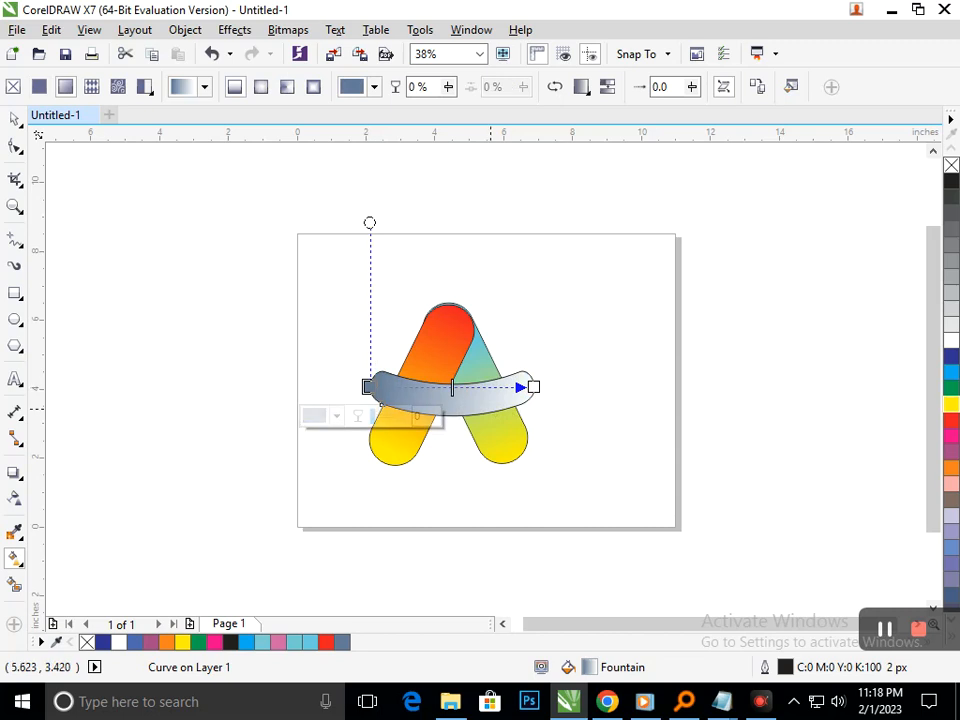
pyautogui.click(533, 386)
pyautogui.click(500, 415)
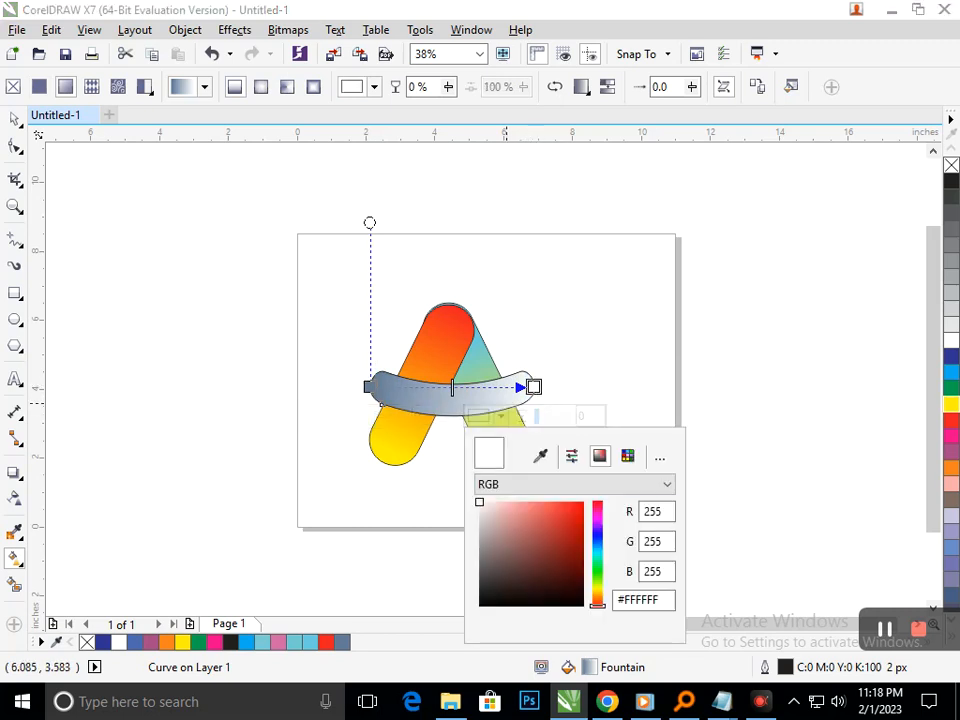
pyautogui.click(534, 505)
pyautogui.moveTo(534, 505)
pyautogui.mouseDown()
pyautogui.moveTo(583, 502)
pyautogui.moveTo(553, 516)
pyautogui.mouseUp()
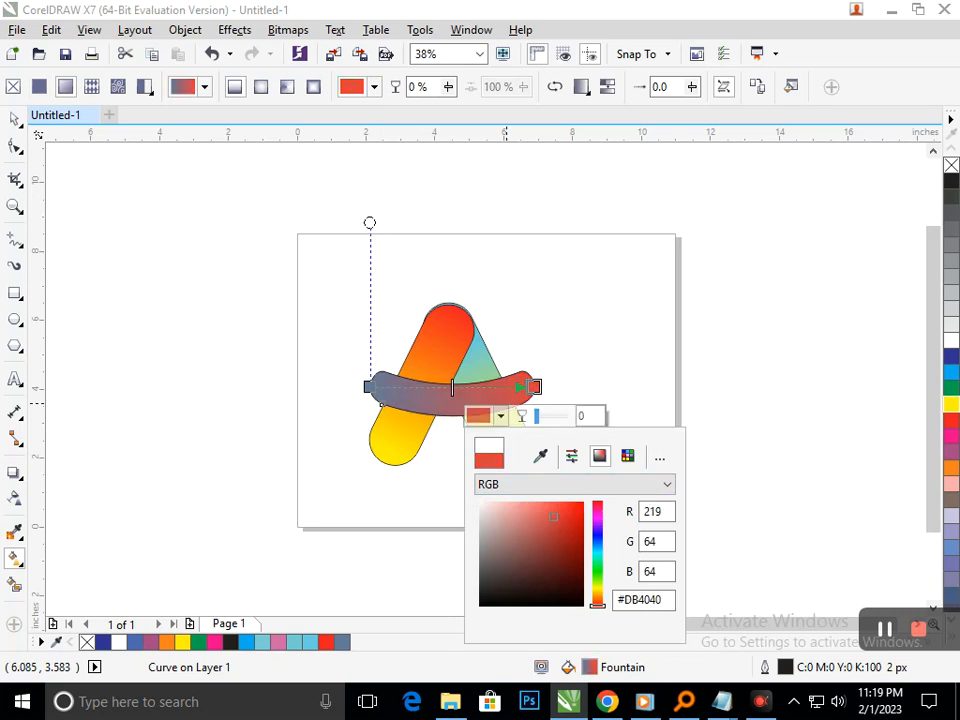
# Set the left-end colour of the crossbar's fountain fill to orange (C4 M73 Y100 K0).
pyautogui.click(369, 386)
pyautogui.click(336, 415)
pyautogui.click(351, 506)
pyautogui.moveTo(351, 506); pyautogui.dragTo(356, 514)
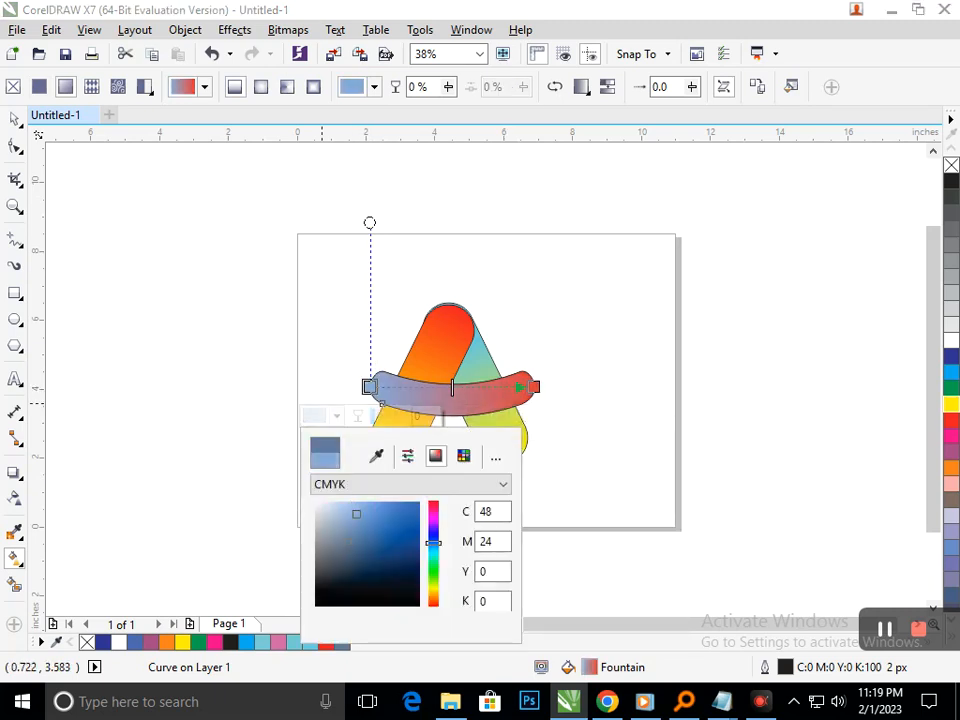
pyautogui.moveTo(433, 543); pyautogui.dragTo(433, 600)
pyautogui.click(402, 510)
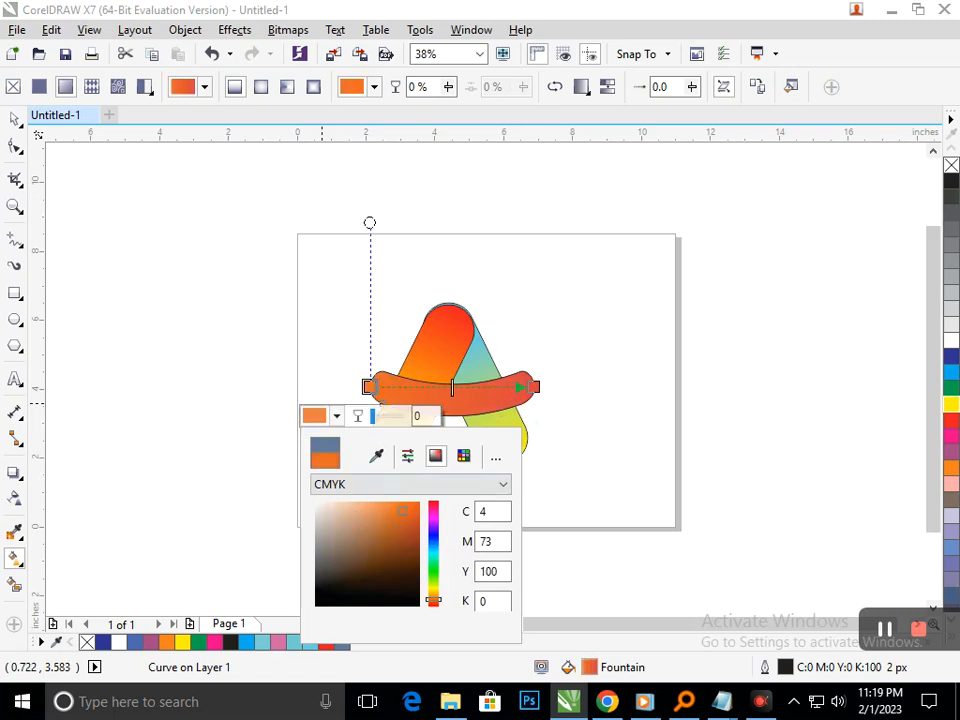
# Add a green colour node at 45% along the crossbar's fountain fill.
pyautogui.click(441, 386)
pyautogui.doubleClick(443, 387)
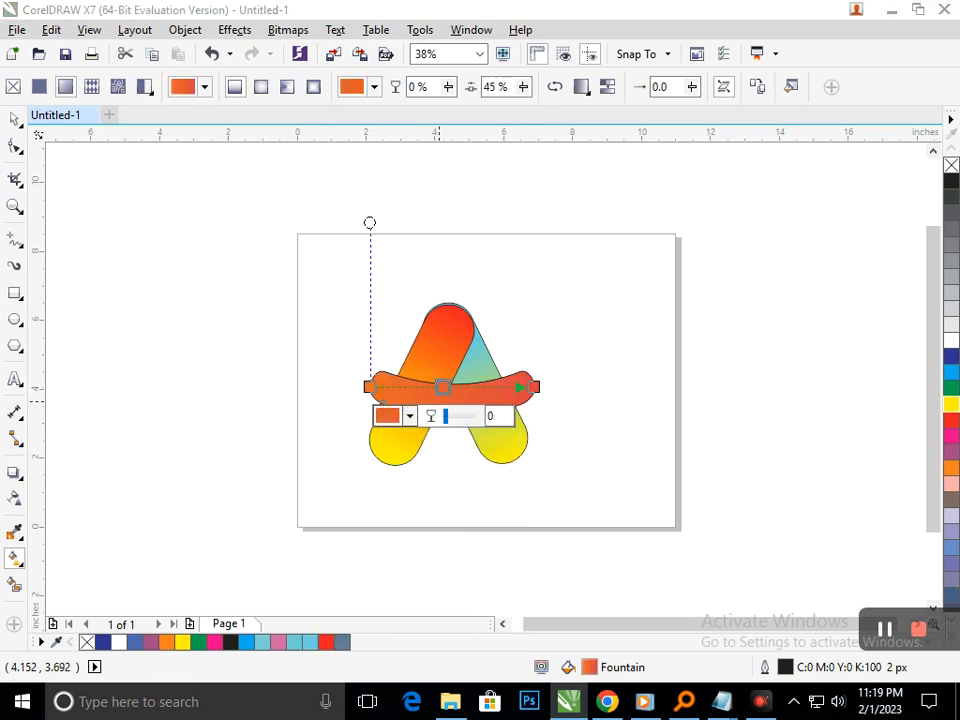
pyautogui.click(410, 416)
pyautogui.click(507, 572)
pyautogui.moveTo(453, 532)
pyautogui.mouseDown()
pyautogui.moveTo(454, 550)
pyautogui.moveTo(474, 542)
pyautogui.mouseUp()
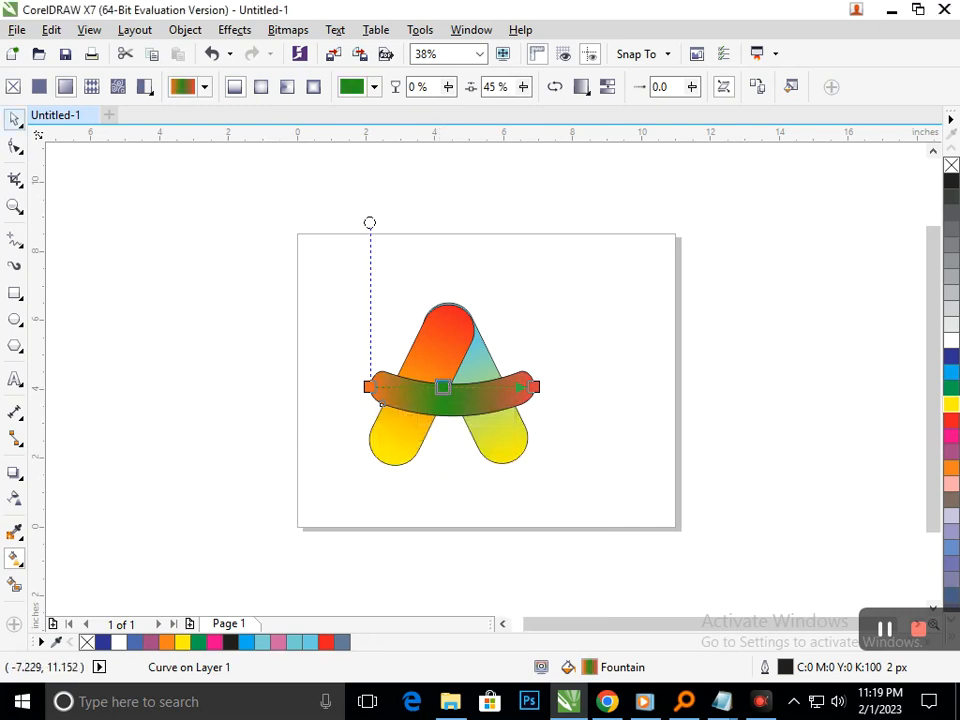
# Duplicate the gradient crossbar slightly above the original and bring the original in front of the copy.
pyautogui.click(14, 119)
pyautogui.click(449, 387)
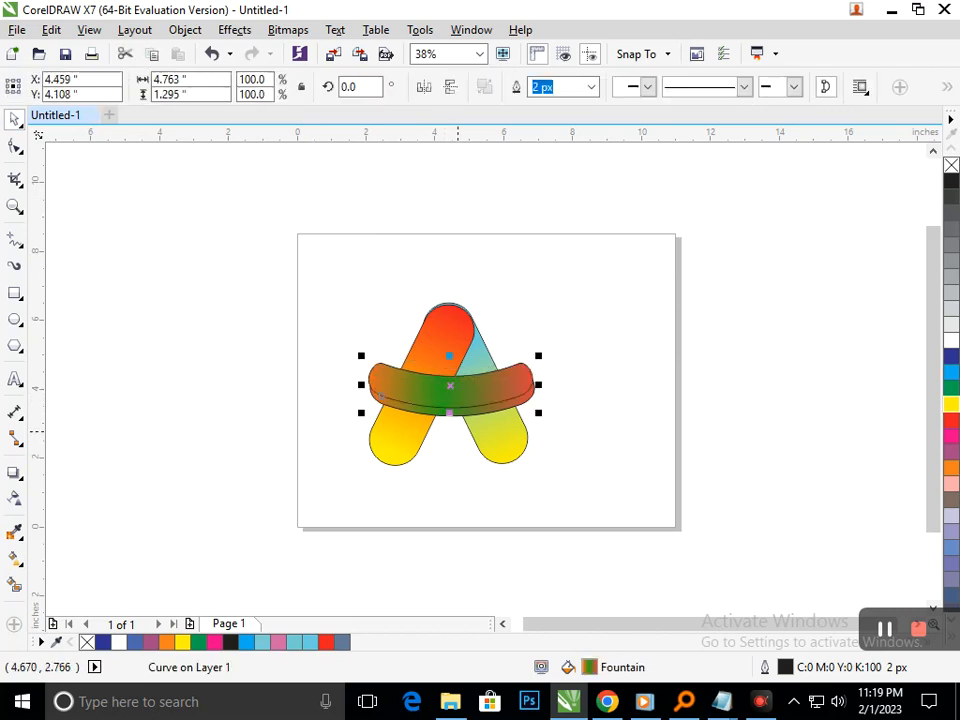
pyautogui.hotkey('shift', 'pagedown')
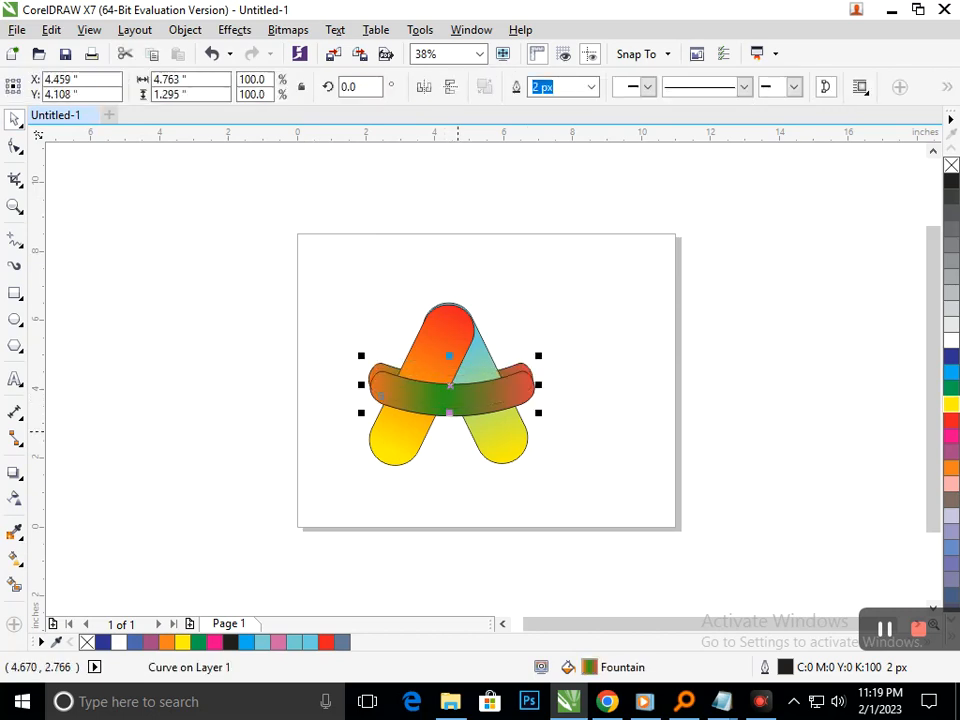
pyautogui.hotkey('ctrl', 'z')
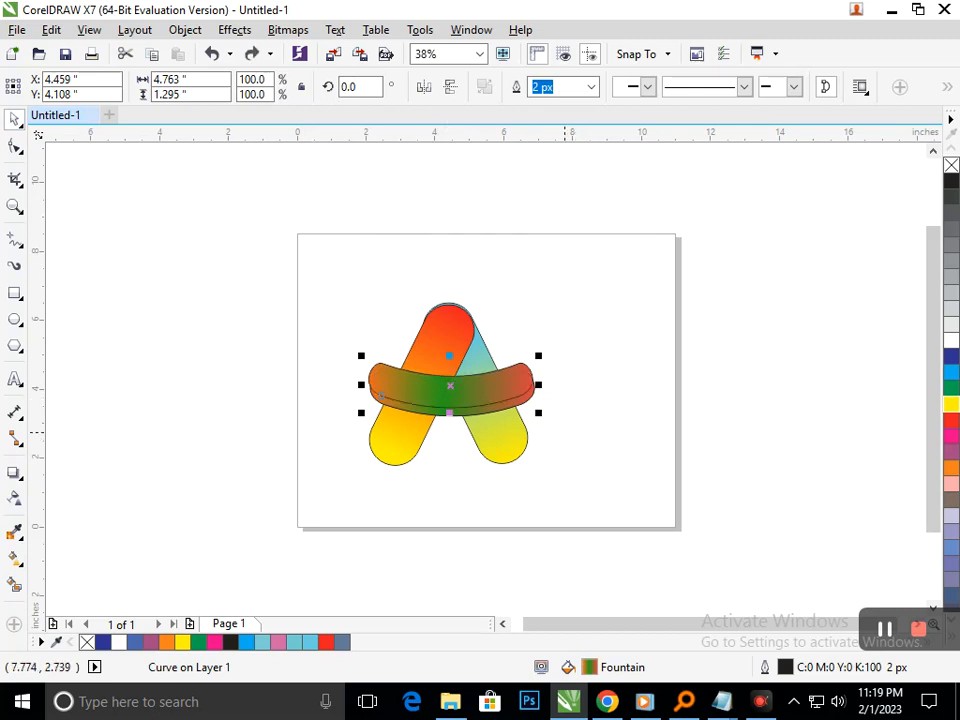
pyautogui.click(565, 432)
pyautogui.click(489, 412)
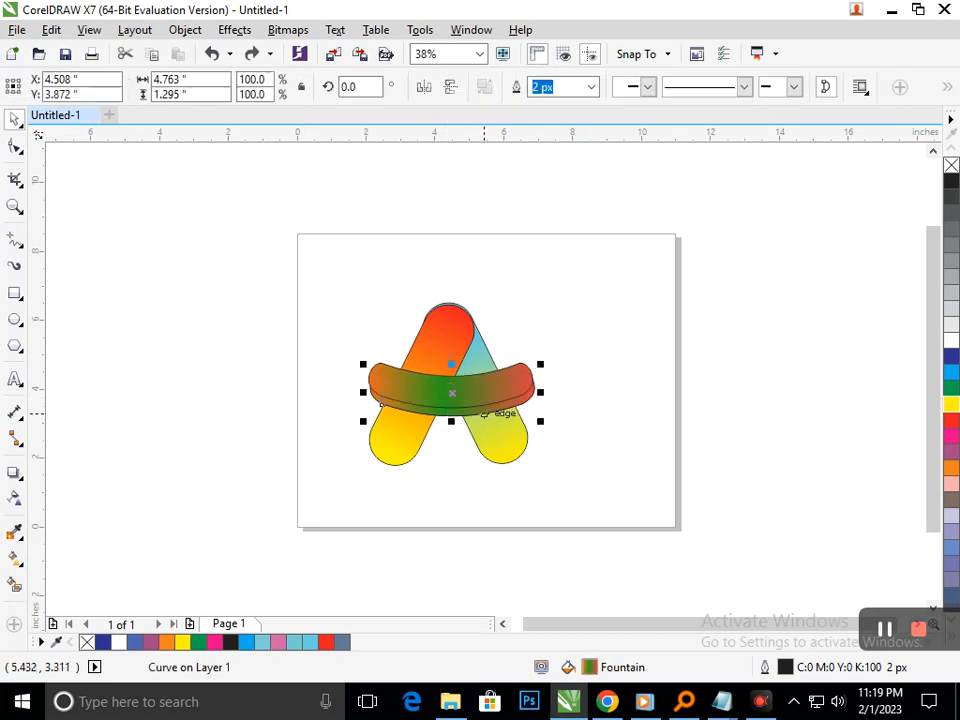
pyautogui.hotkey('ctrl', 'shift', 'z')
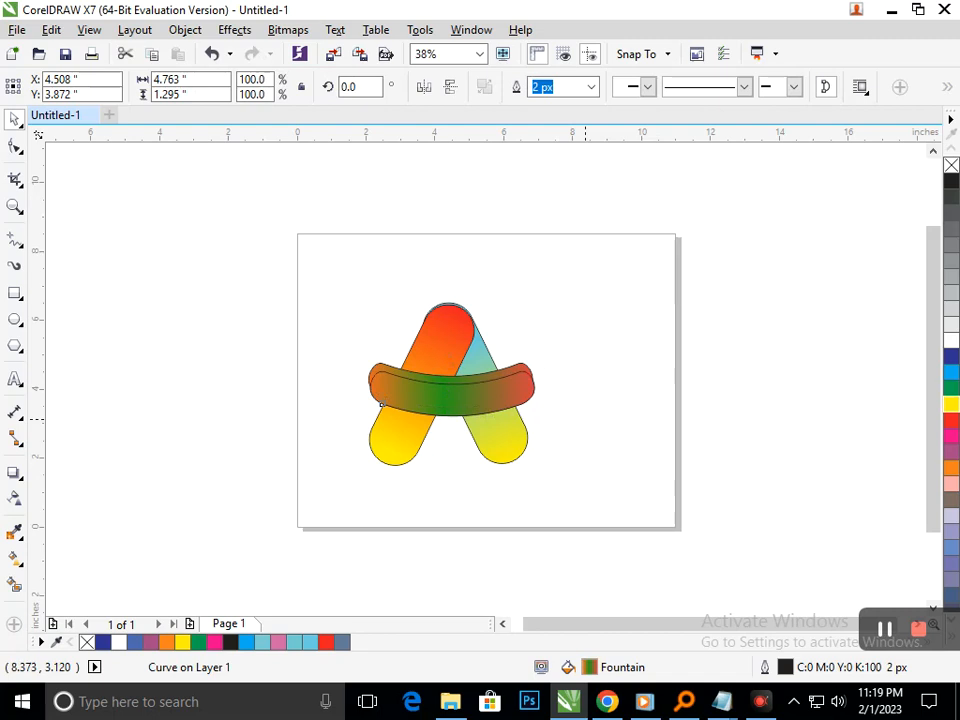
# Fill the crossbar copy behind the original with yellow (C0 M0 Y100 K0).
pyautogui.click(367, 357)
pyautogui.scroll(4, 497, 392)
pyautogui.click(520, 335)
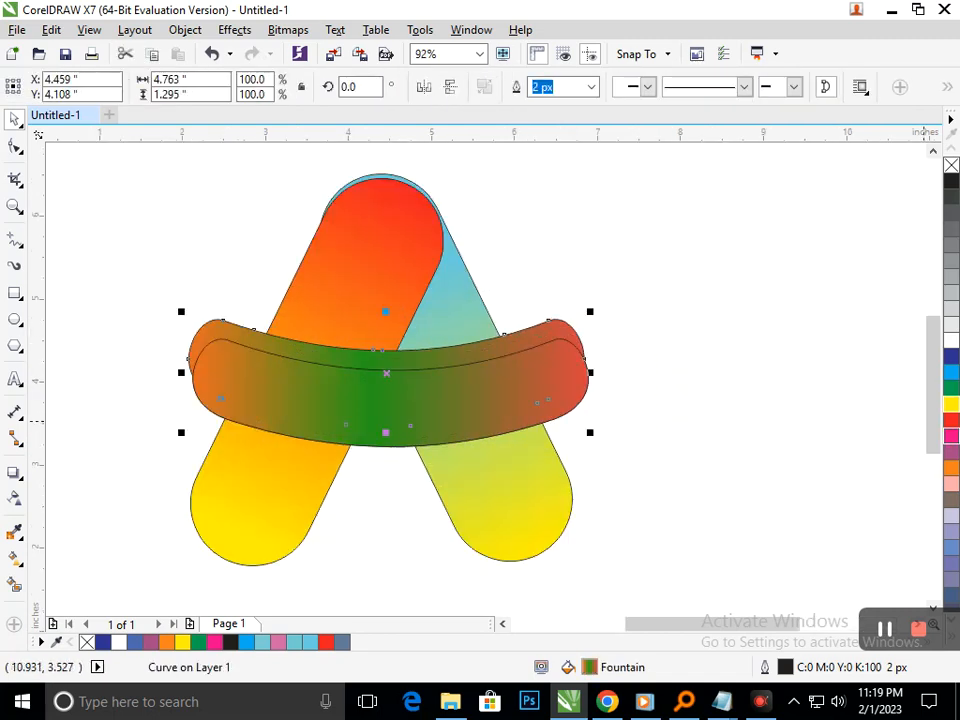
pyautogui.click(951, 404)
pyautogui.moveTo(257, 328); pyautogui.dragTo(421, 402)
pyautogui.press('F3')
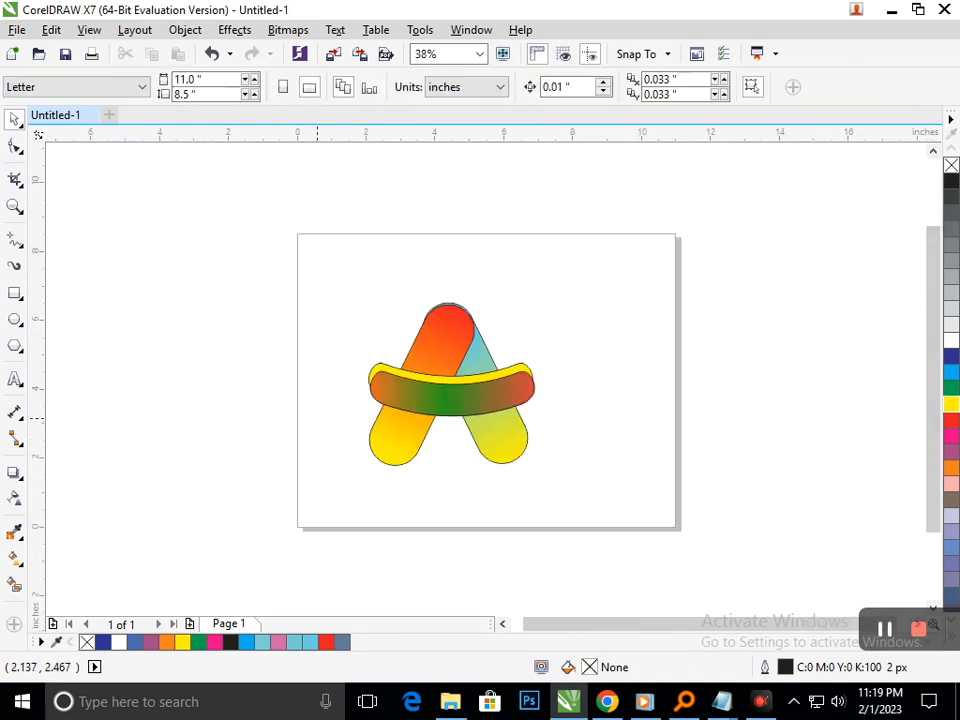
# Nudge the yellow crossbar copy down and slightly right, leaving a thinner yellow rim above the gradient crossbar.
pyautogui.press('F2')
pyautogui.moveTo(269, 372); pyautogui.dragTo(654, 448)
pyautogui.scroll(-4, 460, 350)
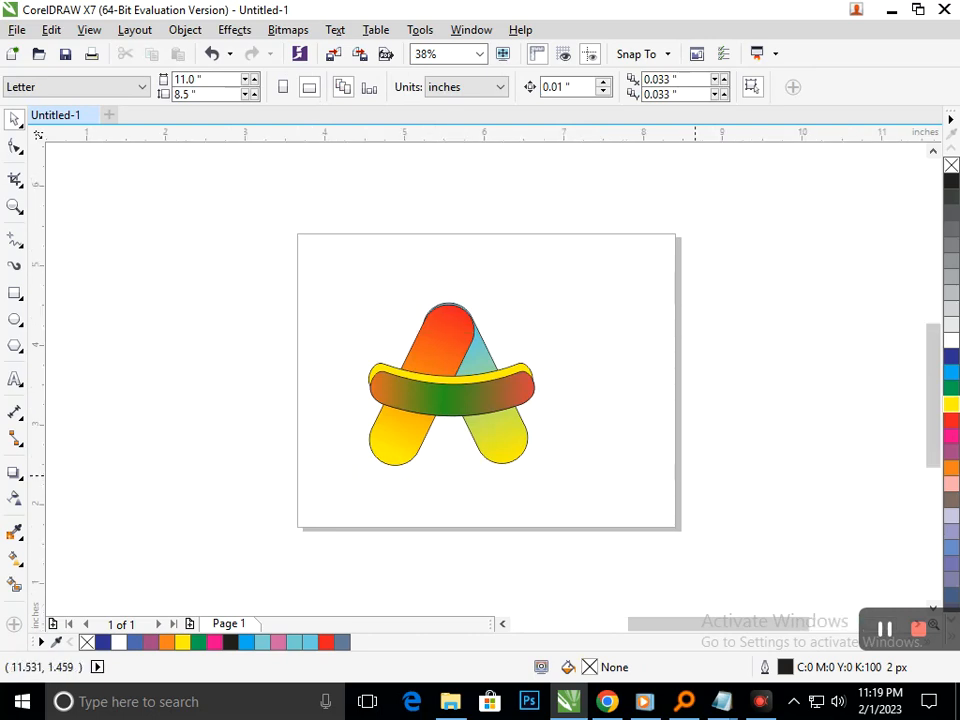
pyautogui.scroll(4, 381, 333)
pyautogui.click(381, 323)
pyautogui.press('Down')
pyautogui.press('Right')
pyautogui.press('Right')
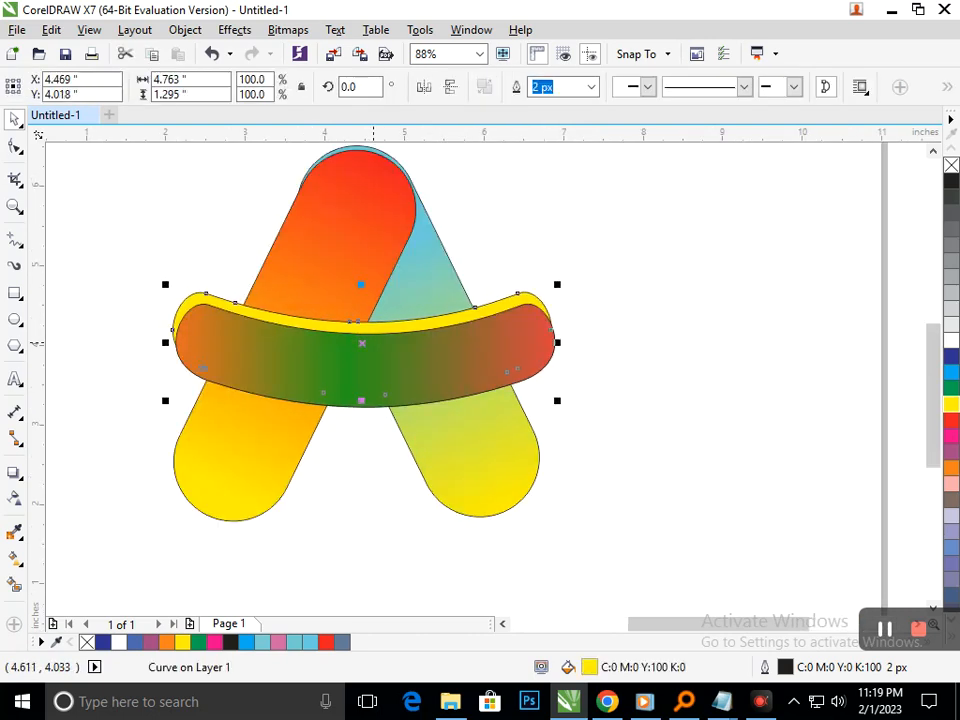
pyautogui.press('Escape')
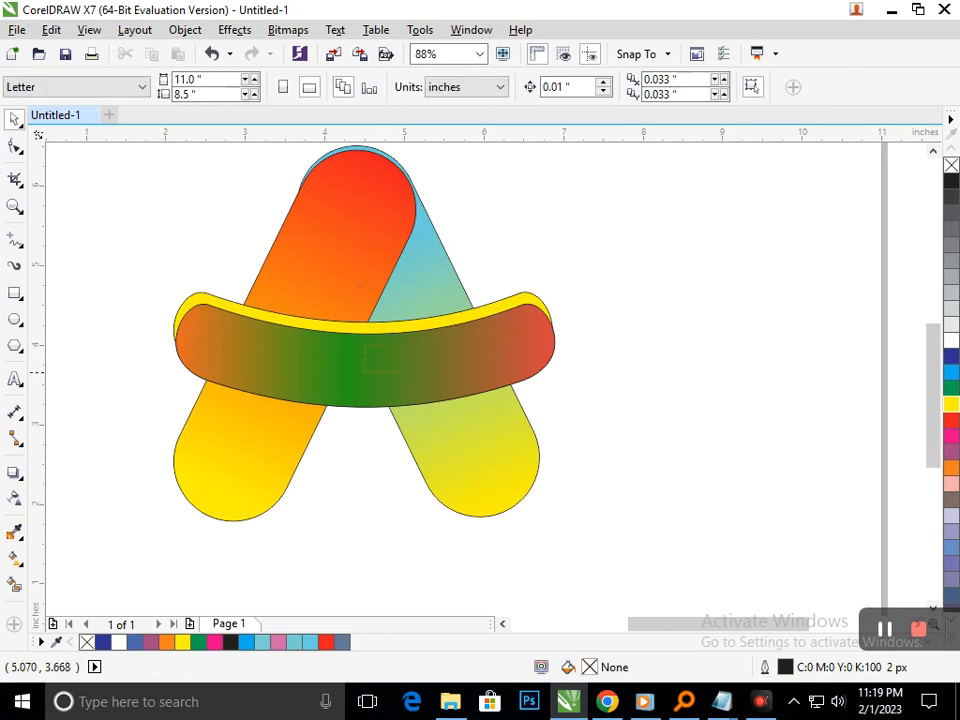
# Move the whole letter A off the page to its left side.
pyautogui.scroll(-4, 415, 372)
pyautogui.moveTo(305, 268); pyautogui.dragTo(623, 488)
pyautogui.moveTo(531, 441); pyautogui.dragTo(281, 404)
pyautogui.click(137, 378)
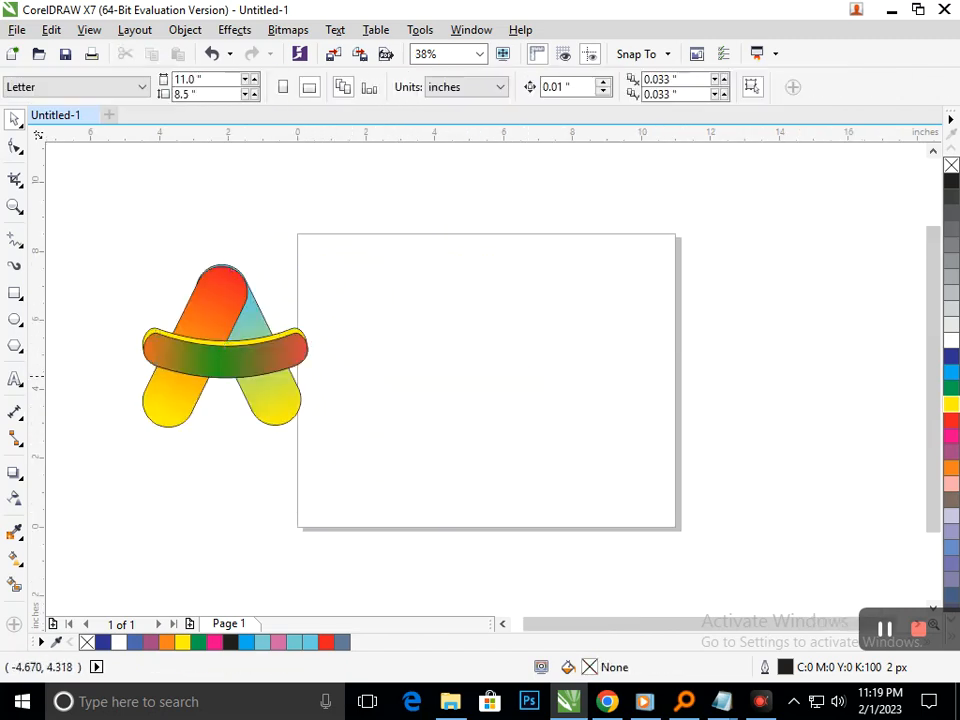
# Place a copy of the A's two gradient legs, without the crossbar, on the empty page.
pyautogui.click(271, 410)
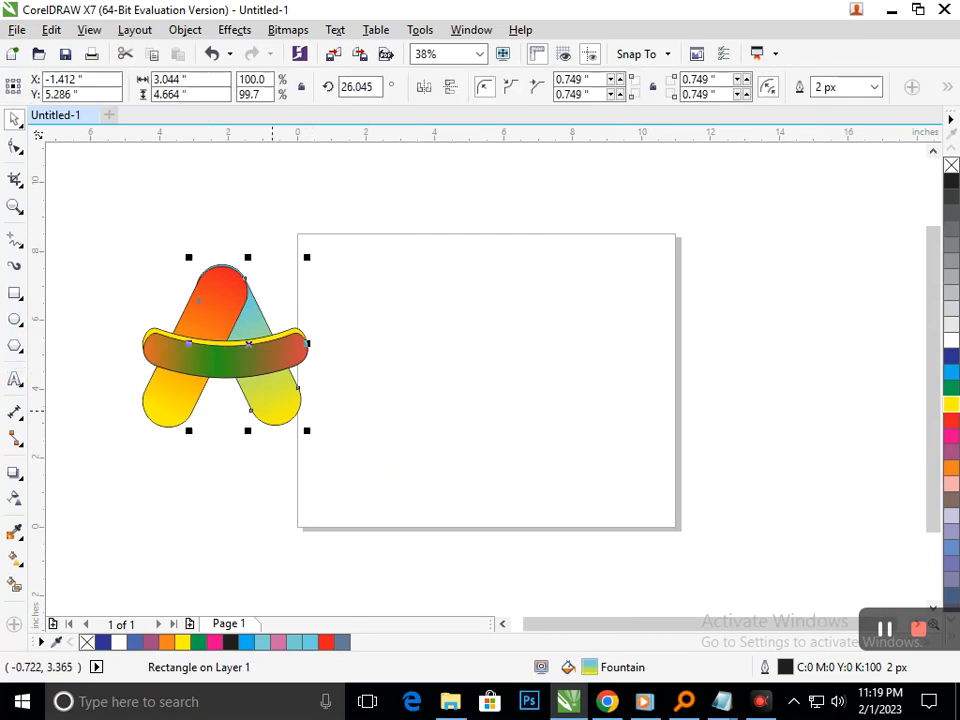
pyautogui.moveTo(265, 402); pyautogui.dragTo(573, 449)
pyautogui.click(532, 502)
# Shift the red-orange leg of the original A slightly upward to align its rounded top with the right leg's top.
pyautogui.press('F2')
pyautogui.moveTo(148, 245); pyautogui.dragTo(320, 313)
pyautogui.moveTo(489, 351); pyautogui.dragTo(488, 341)
pyautogui.press('F3')
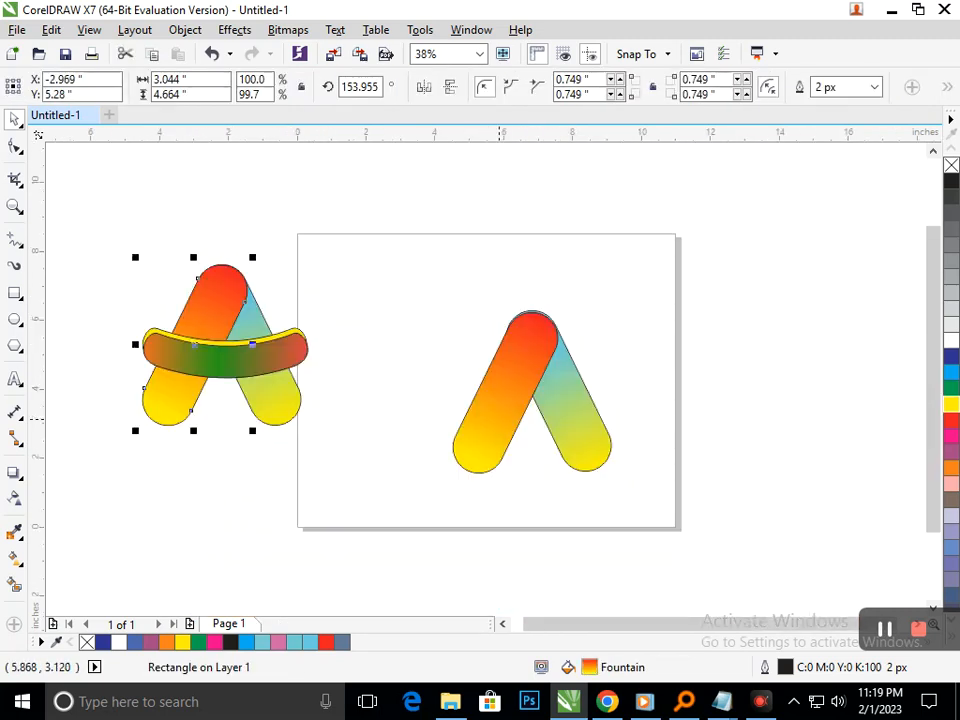
pyautogui.press('Escape')
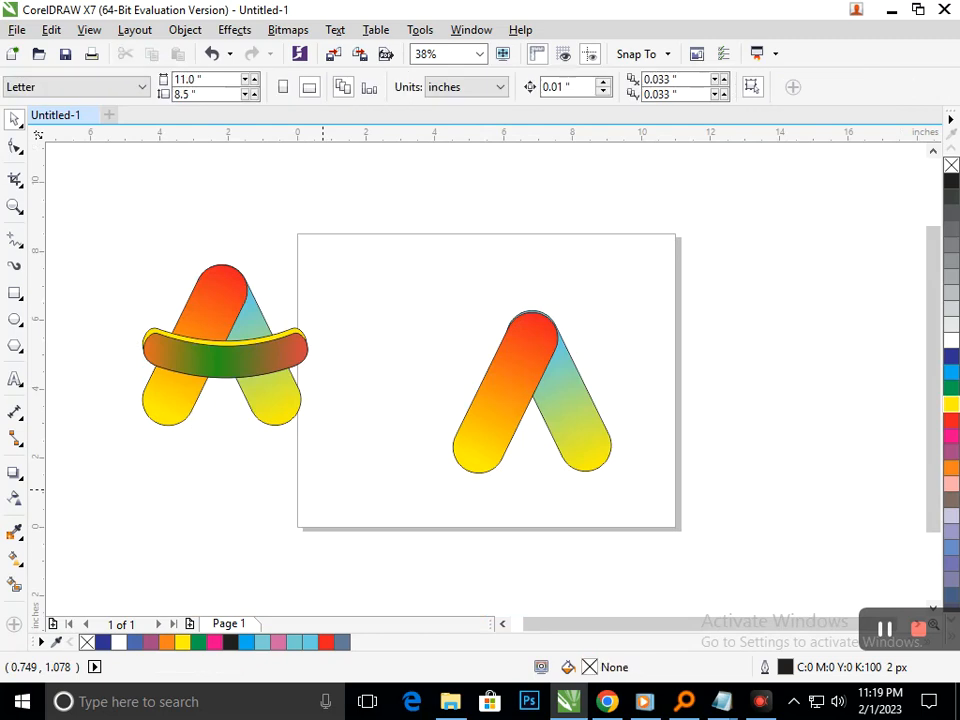
# Move the red-orange leg slightly up until its rounded top covers the blue leg's top edge.
pyautogui.press('F2')
pyautogui.moveTo(502, 279); pyautogui.dragTo(580, 363)
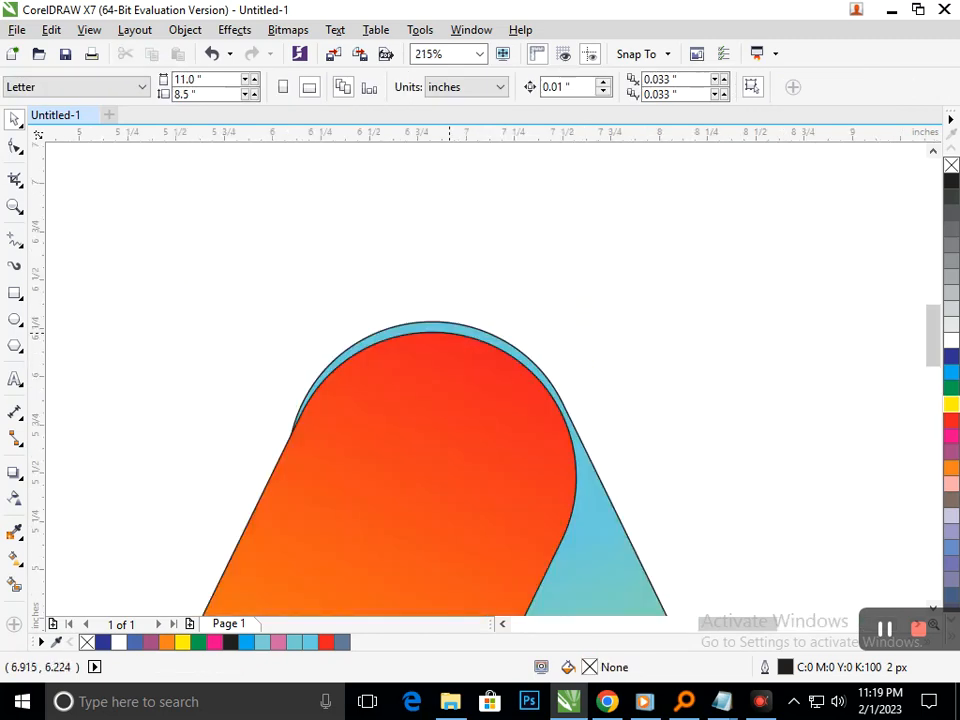
pyautogui.moveTo(449, 333); pyautogui.dragTo(450, 323)
pyautogui.press('F3')
pyautogui.click(502, 529)
# Draw two straight Pen lines from the legs' inner junction, one to each leg's outer edge.
pyautogui.press('F2')
pyautogui.moveTo(366, 226); pyautogui.dragTo(730, 537)
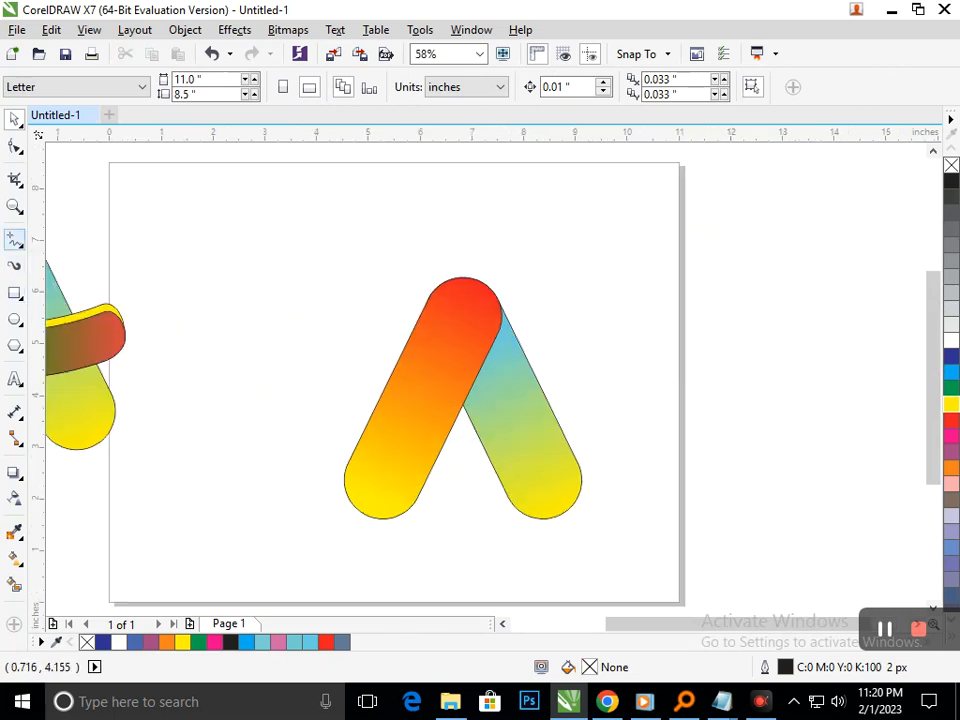
pyautogui.click(14, 240)
pyautogui.click(16, 242)
pyautogui.click(62, 298)
pyautogui.click(462, 403)
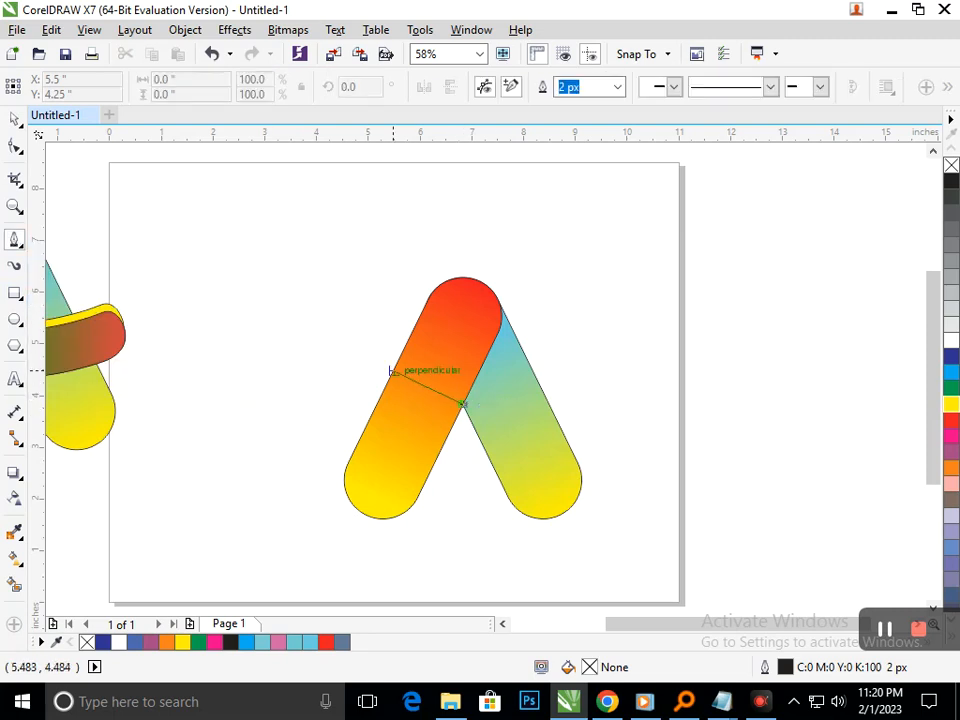
pyautogui.doubleClick(399, 357)
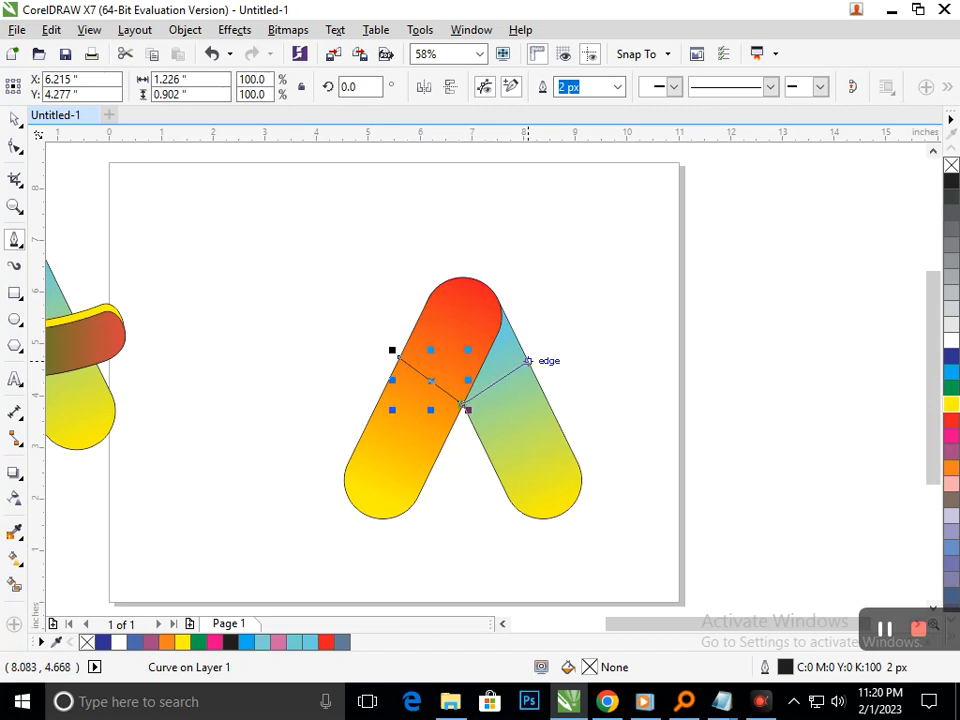
pyautogui.doubleClick(530, 361)
# Convert both straight lines across the legs to curves and bend them upward into arches.
pyautogui.press('F10')
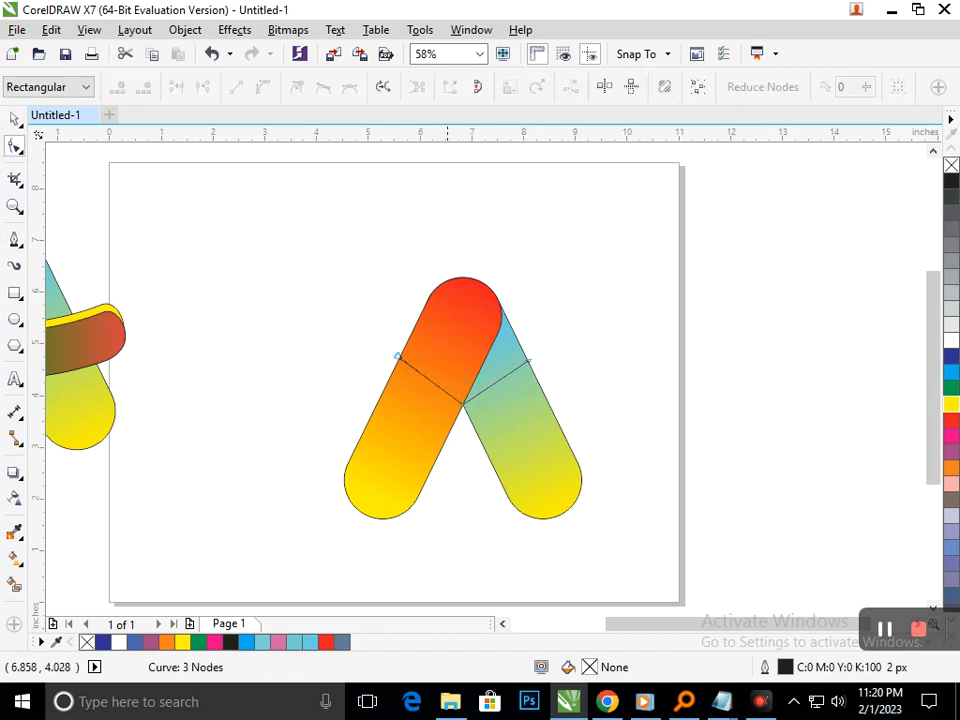
pyautogui.click(445, 385)
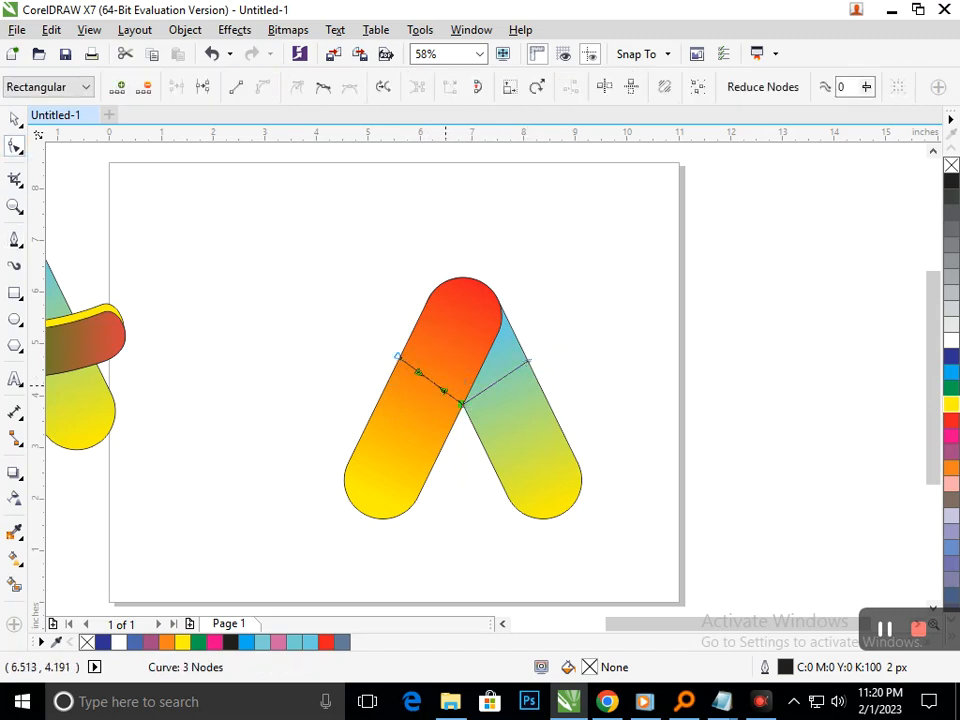
pyautogui.moveTo(435, 384); pyautogui.dragTo(445, 371)
pyautogui.click(493, 382)
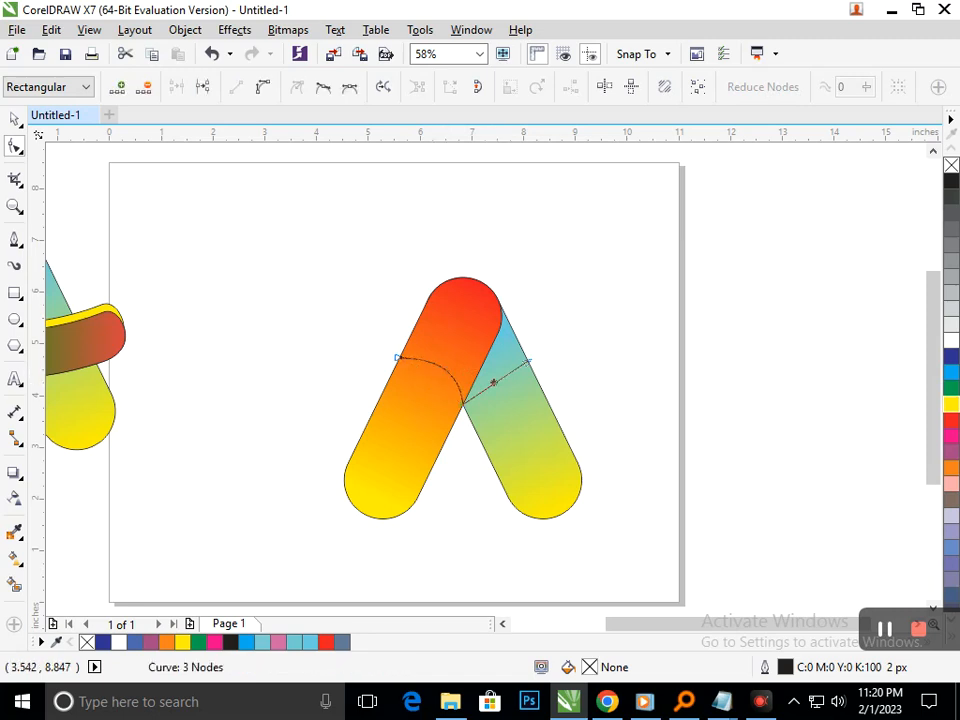
pyautogui.click(262, 87)
pyautogui.moveTo(499, 379); pyautogui.dragTo(489, 372)
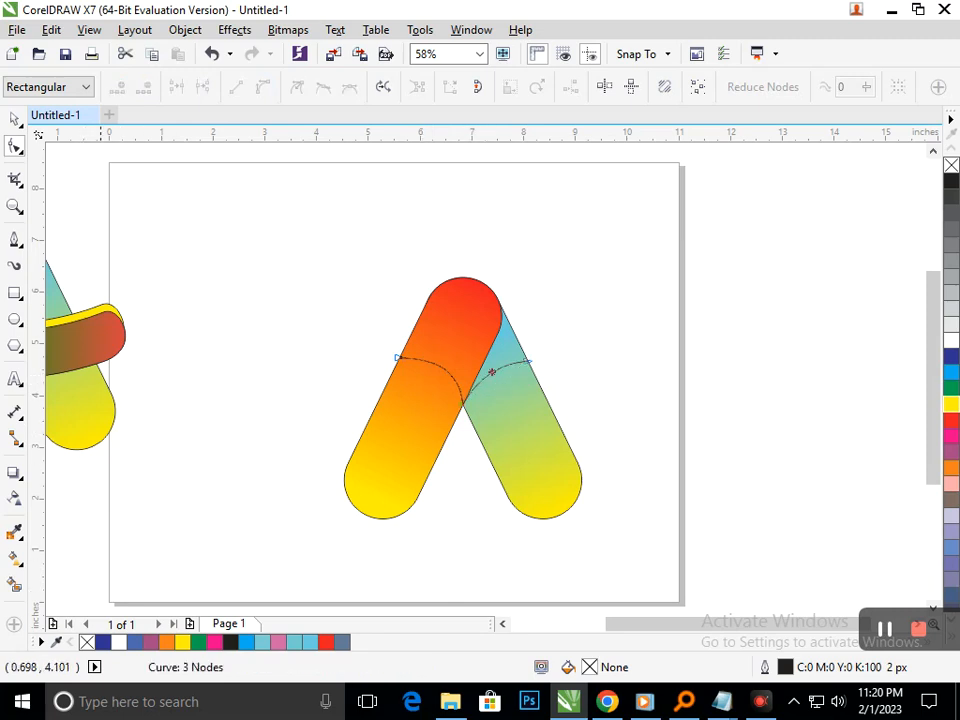
# Draw a straight Pen line from each arch's midpoint down the length of its leg to the rounded bottom.
pyautogui.click(14, 240)
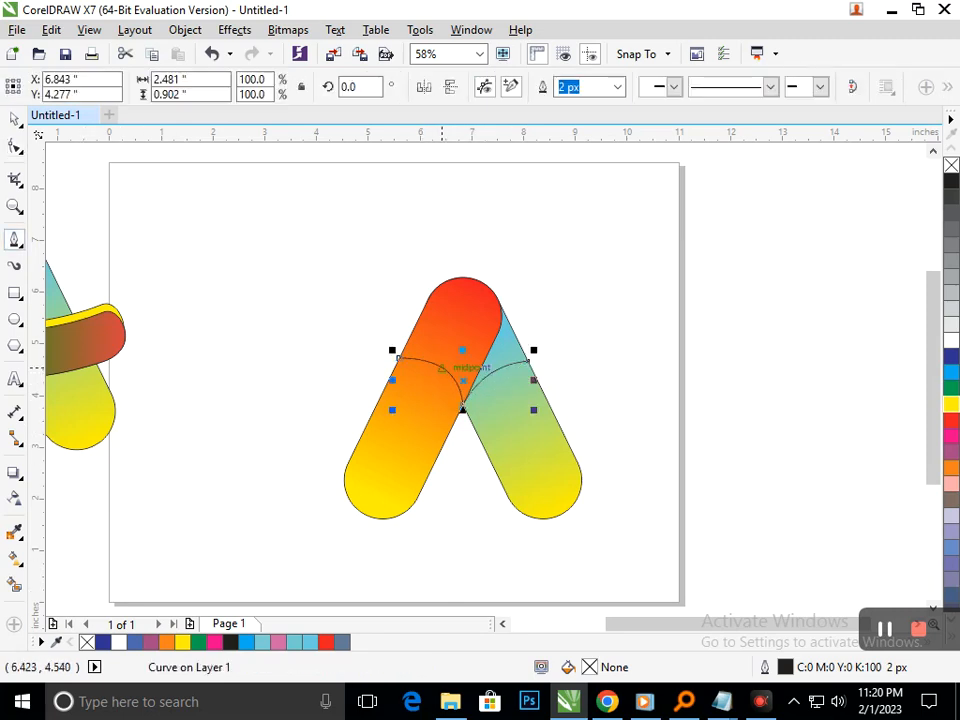
pyautogui.click(441, 368)
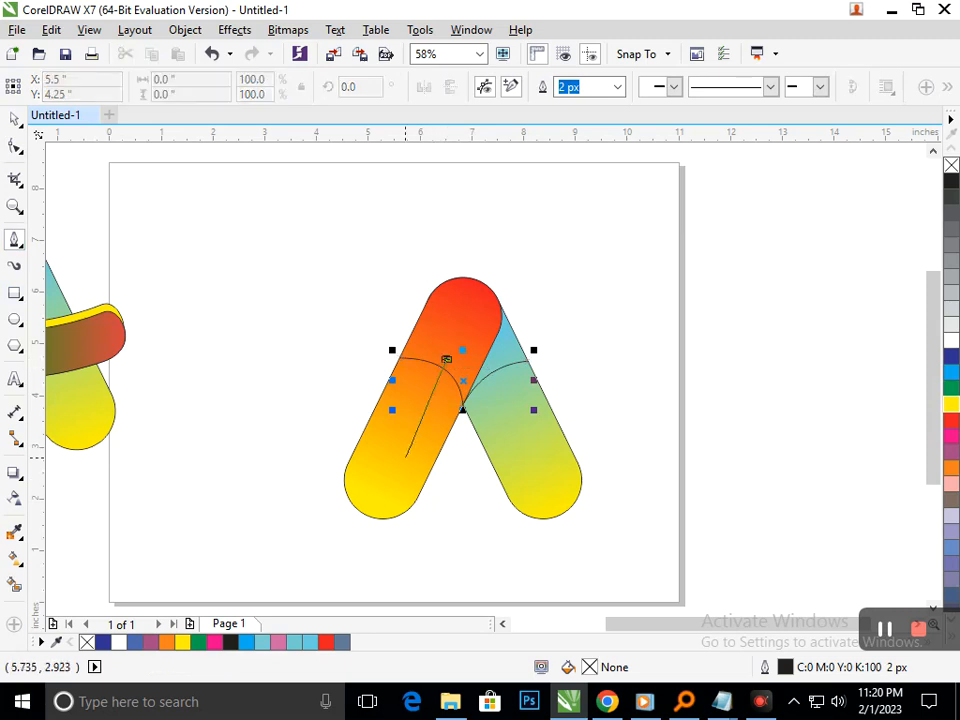
pyautogui.doubleClick(366, 515)
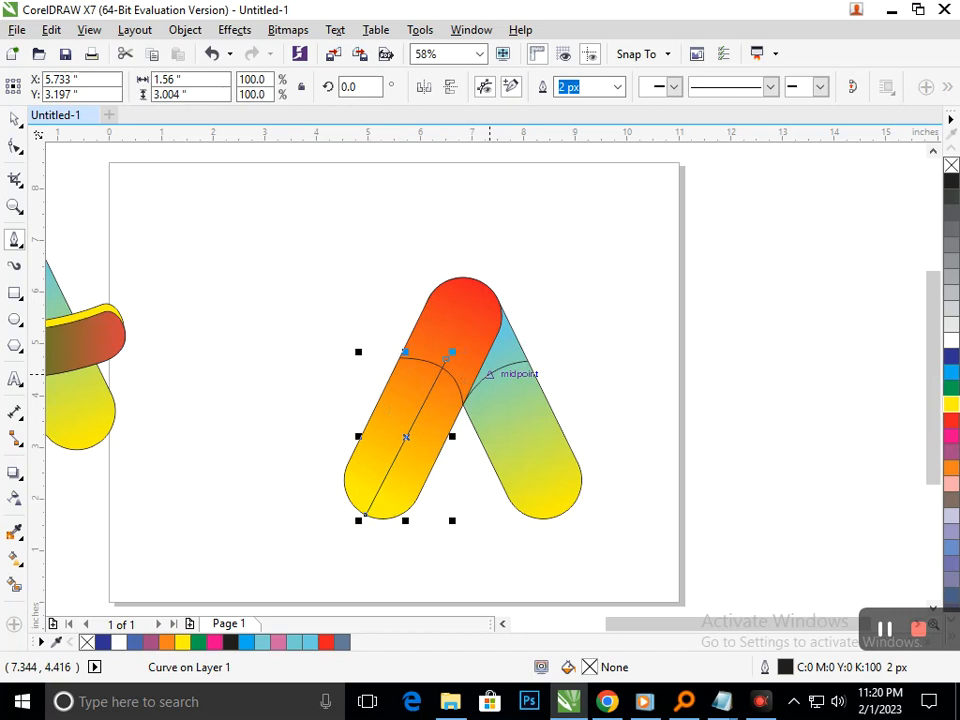
pyautogui.click(488, 373)
pyautogui.doubleClick(560, 515)
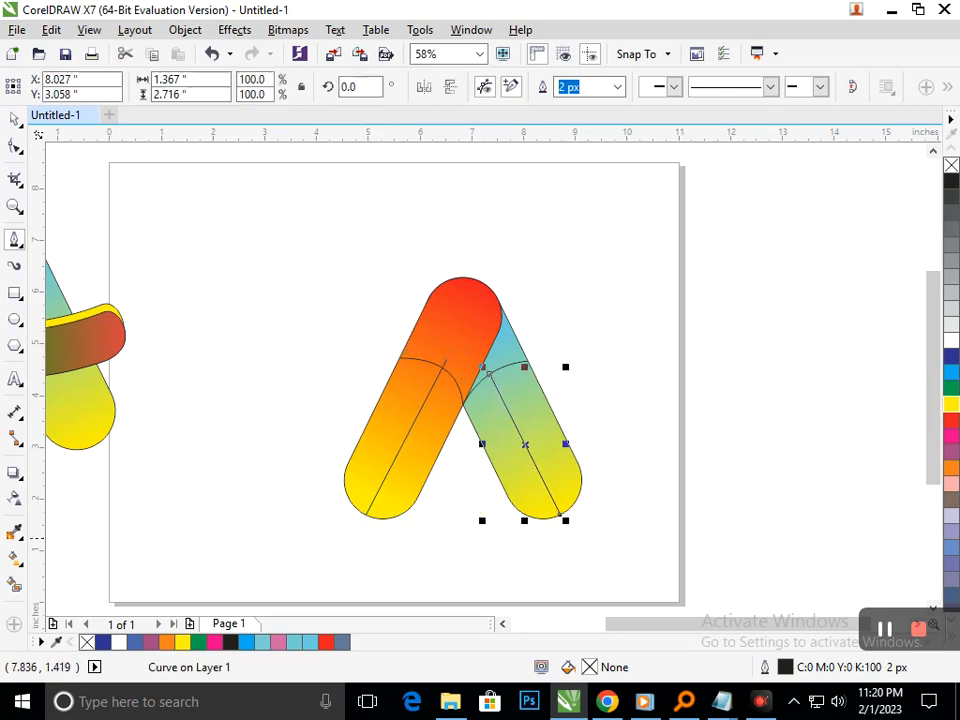
# Smart-fill both halves of each lower leg, the upper cap and the wedge beside it with blue-grey C40 M20 Y0 K40.
pyautogui.click(15, 585)
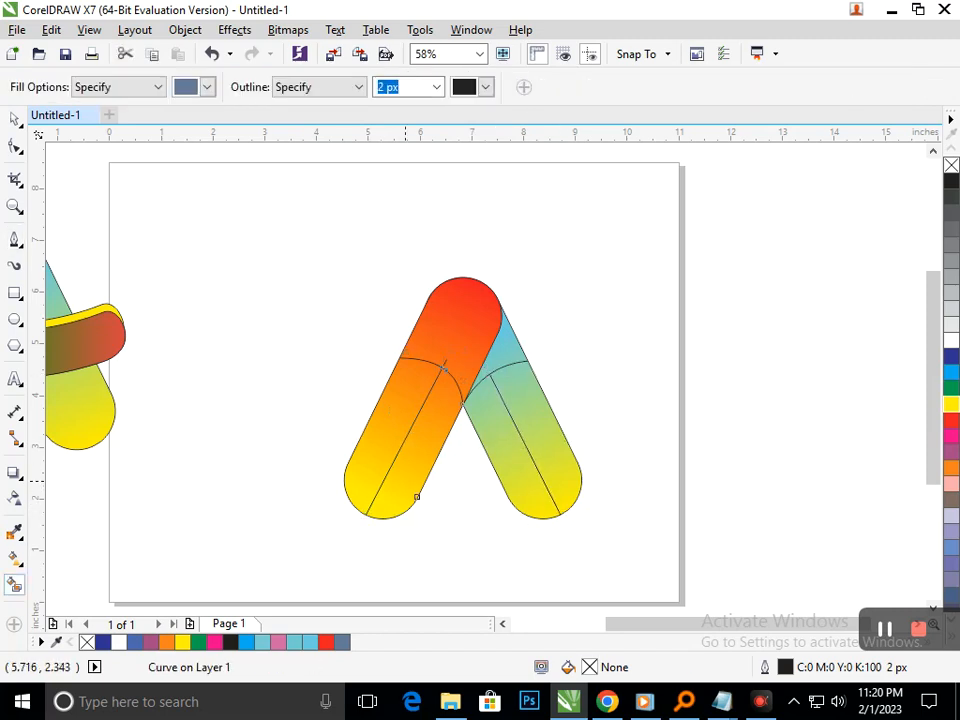
pyautogui.click(398, 480)
pyautogui.click(380, 466)
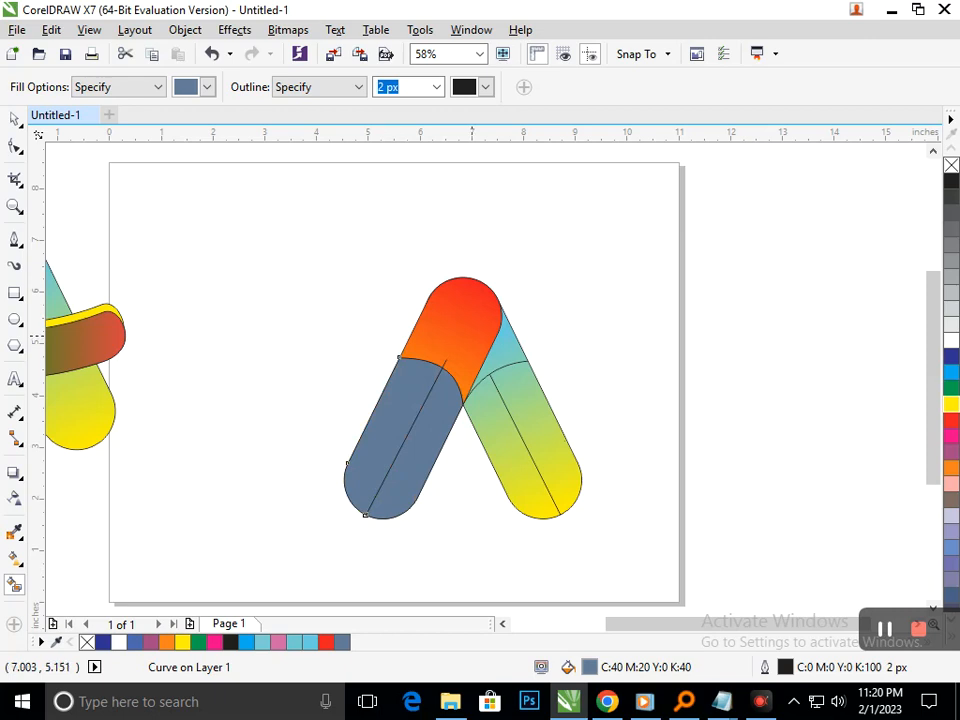
pyautogui.click(466, 322)
pyautogui.click(506, 425)
pyautogui.click(530, 430)
pyautogui.click(503, 323)
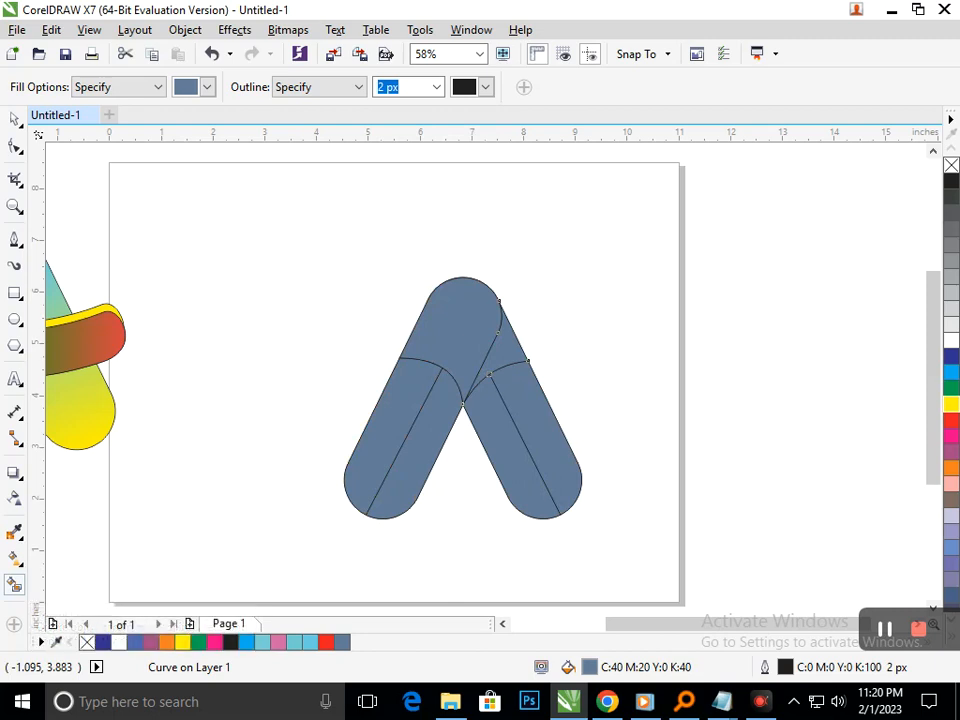
# Apply a linear gradient up the left leg's outer half, ending in dark grey #696565 near the arch.
pyautogui.click(20, 564)
pyautogui.click(94, 558)
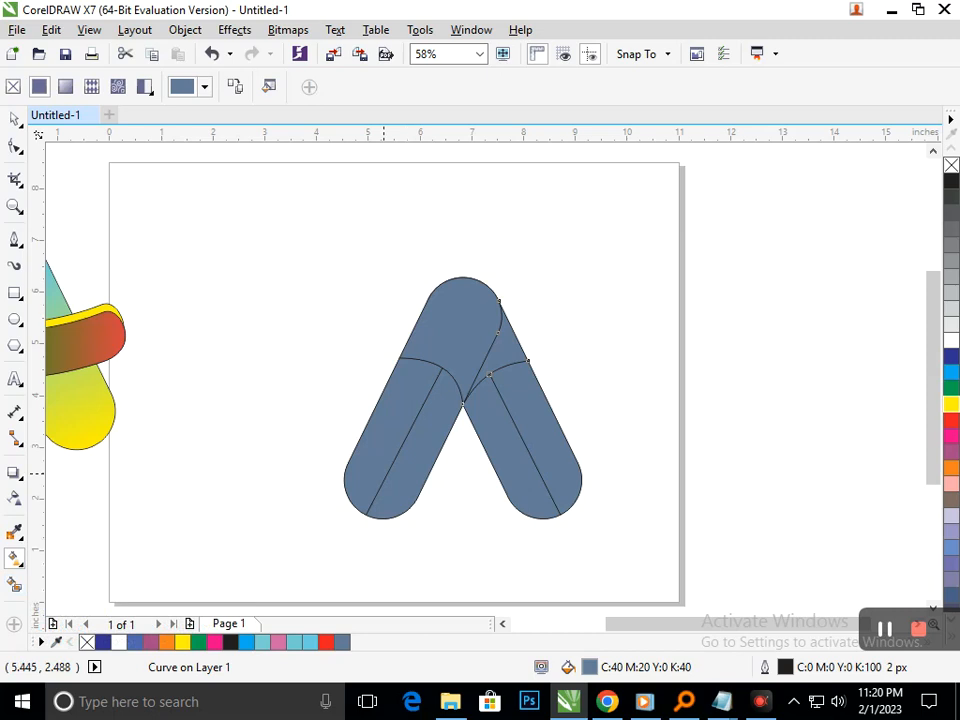
pyautogui.moveTo(355, 495); pyautogui.dragTo(424, 371)
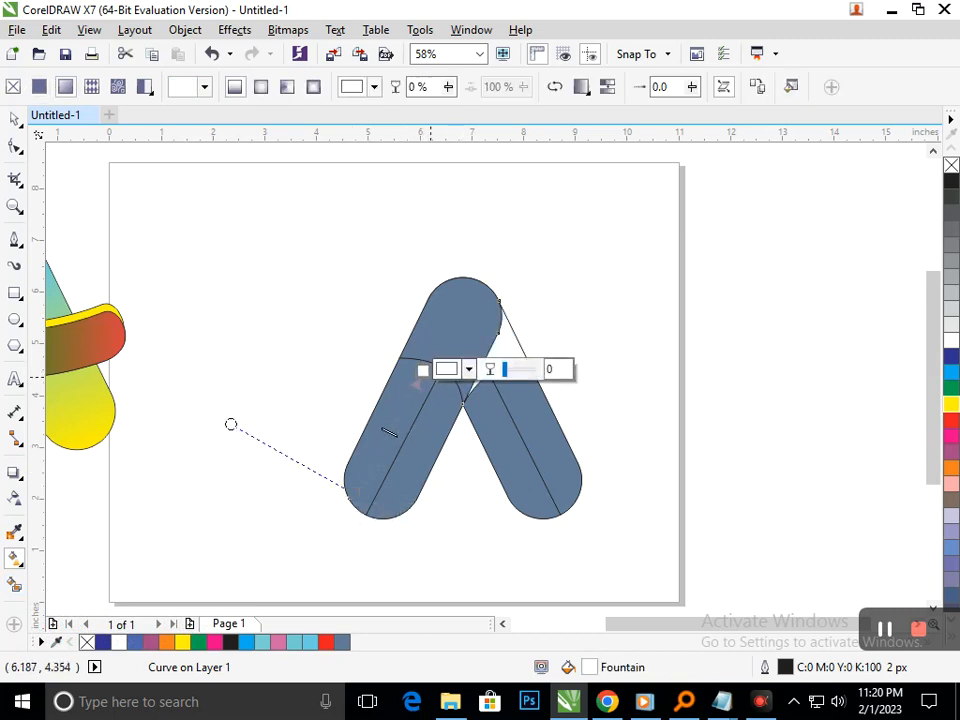
pyautogui.click(377, 441)
pyautogui.moveTo(359, 493); pyautogui.dragTo(411, 371)
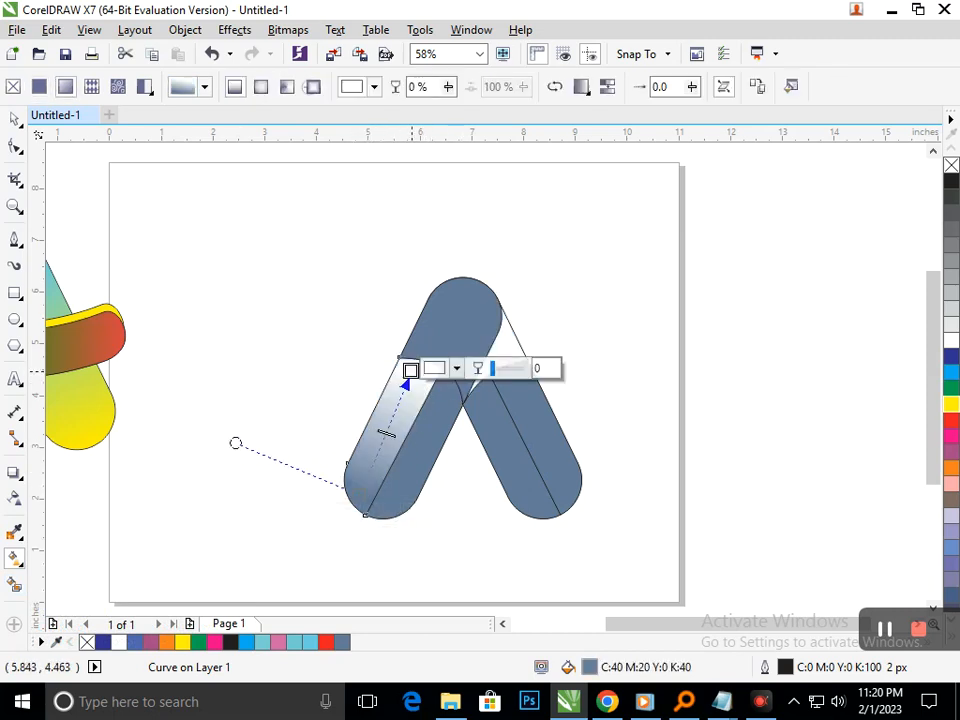
pyautogui.click(416, 372)
pyautogui.click(495, 455)
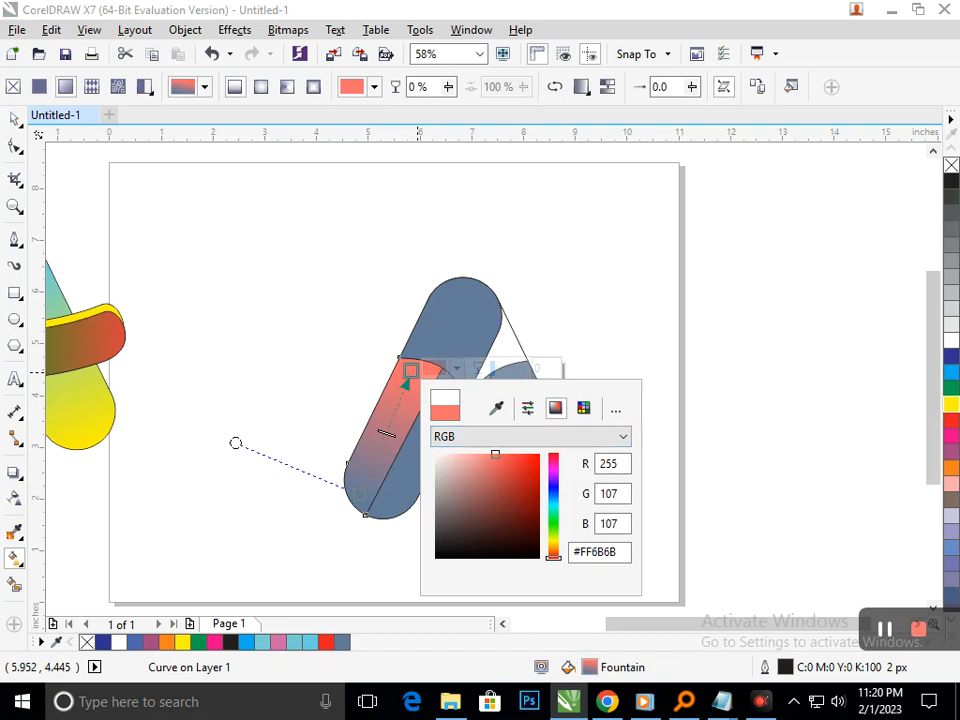
pyautogui.moveTo(495, 455); pyautogui.dragTo(439, 515)
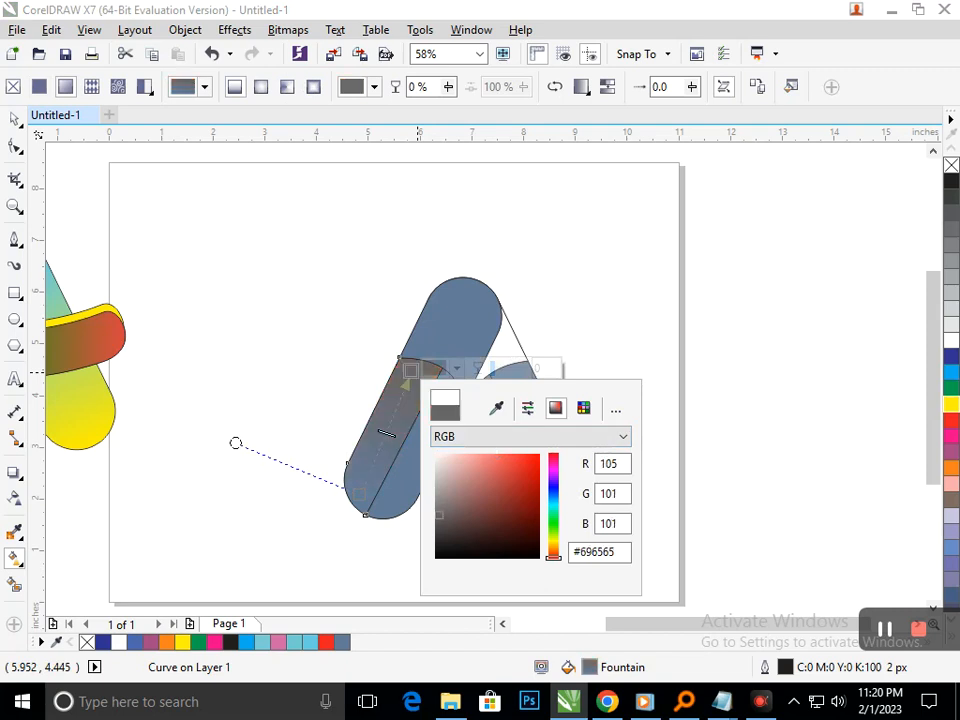
# Set the lower end color of the left leg's outer-half gradient to yellow-green.
pyautogui.click(362, 492)
pyautogui.click(405, 491)
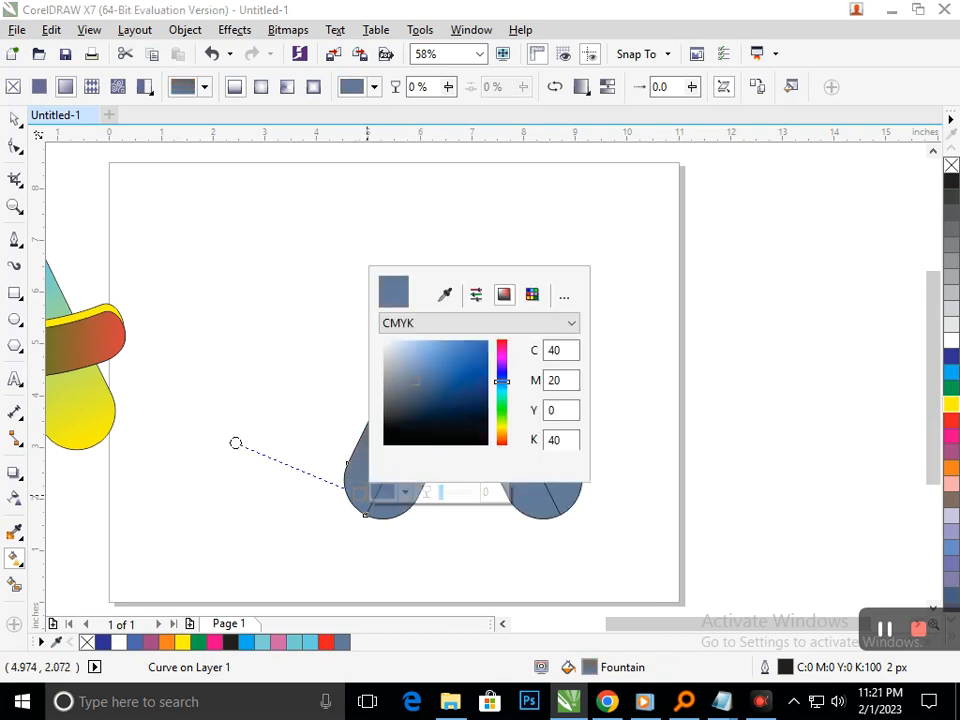
pyautogui.click(488, 345)
pyautogui.click(502, 424)
pyautogui.click(469, 356)
pyautogui.click(474, 522)
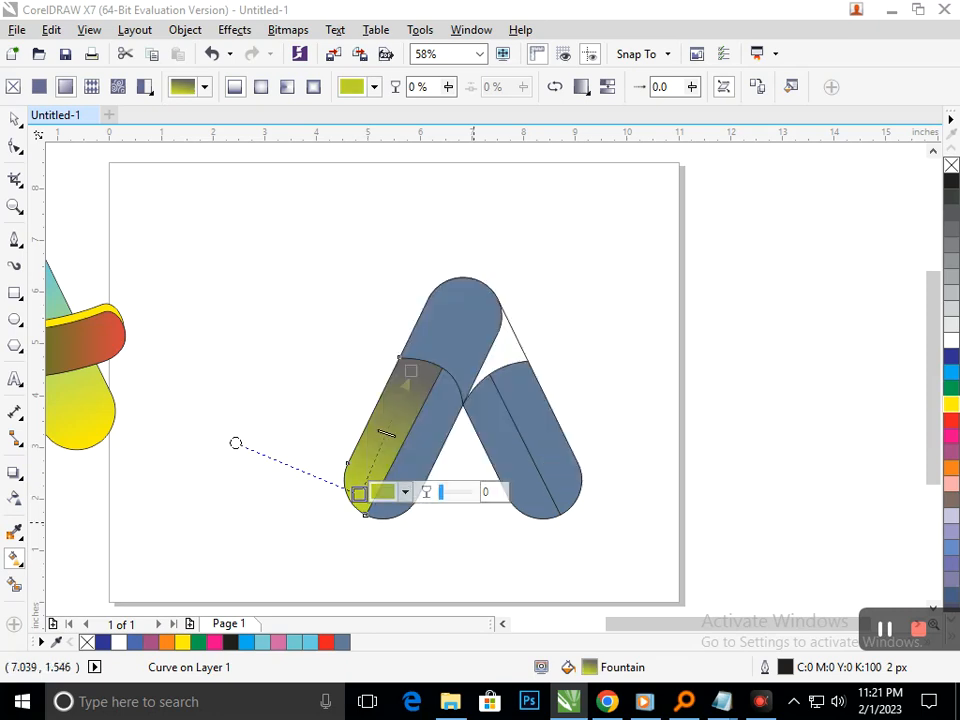
pyautogui.click(430, 539)
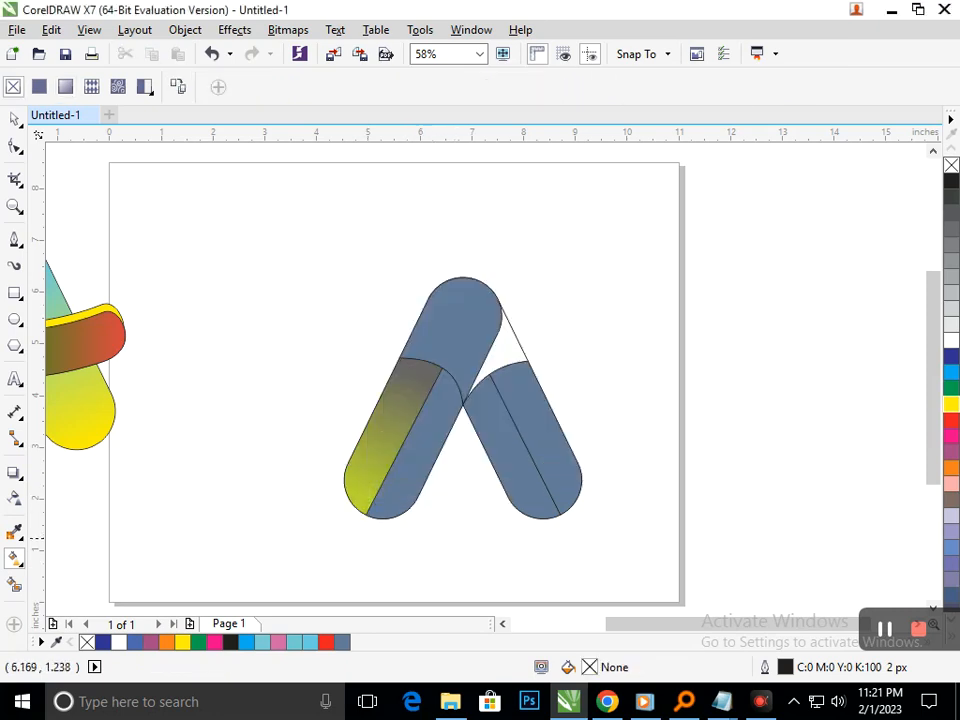
# Copy the gradient fill from the left leg's outer half to its inner half.
pyautogui.press('space')
pyautogui.click(416, 461)
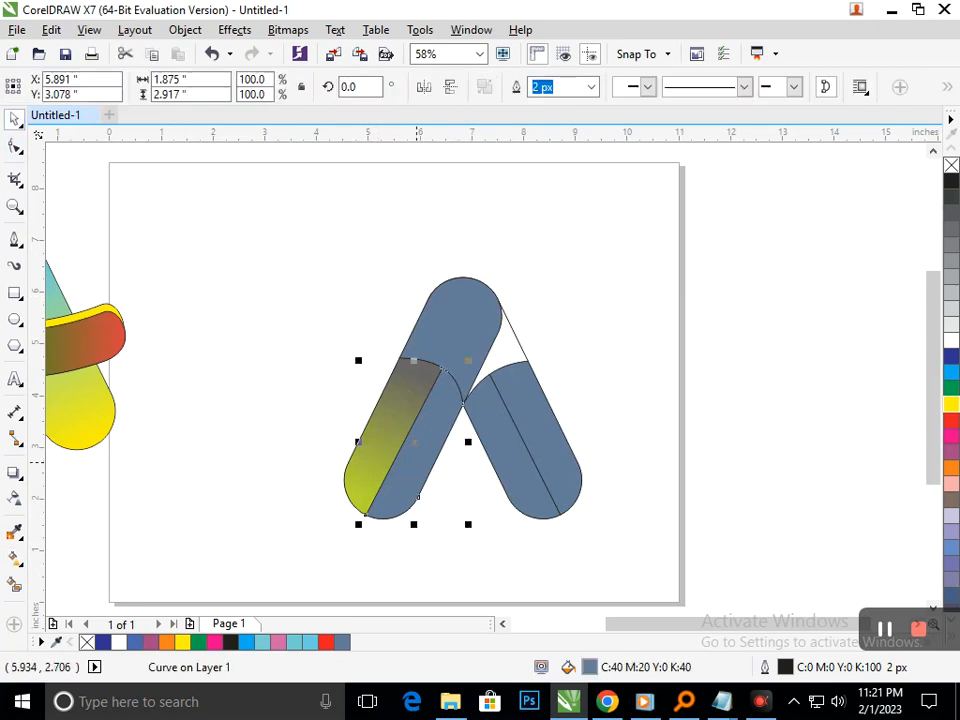
pyautogui.click(51, 29)
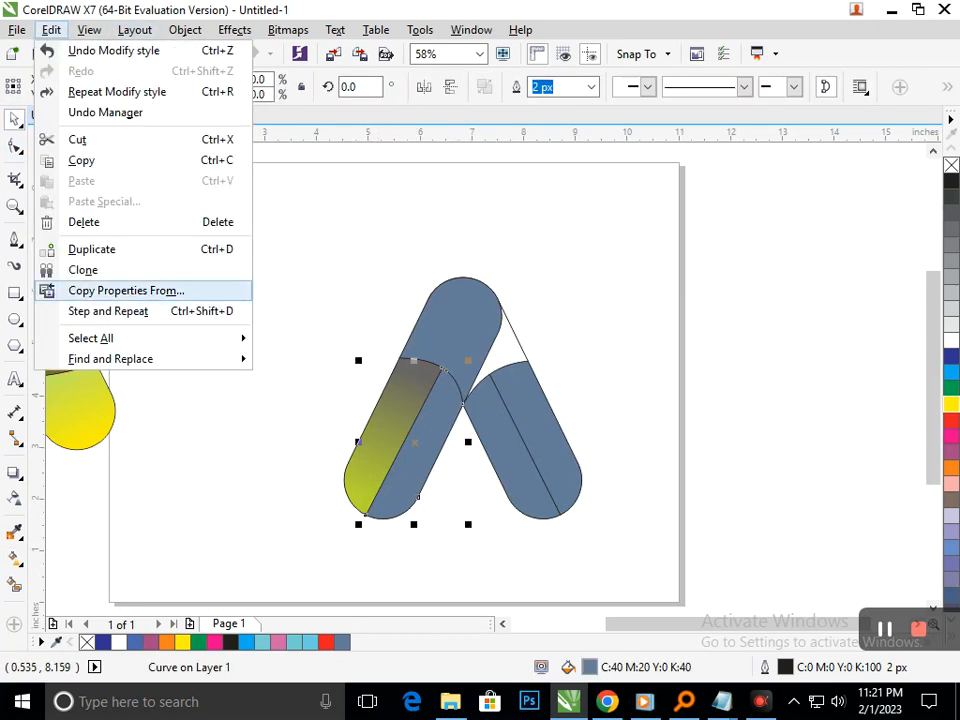
pyautogui.click(120, 289)
pyautogui.click(303, 328)
pyautogui.click(503, 391)
pyautogui.click(380, 470)
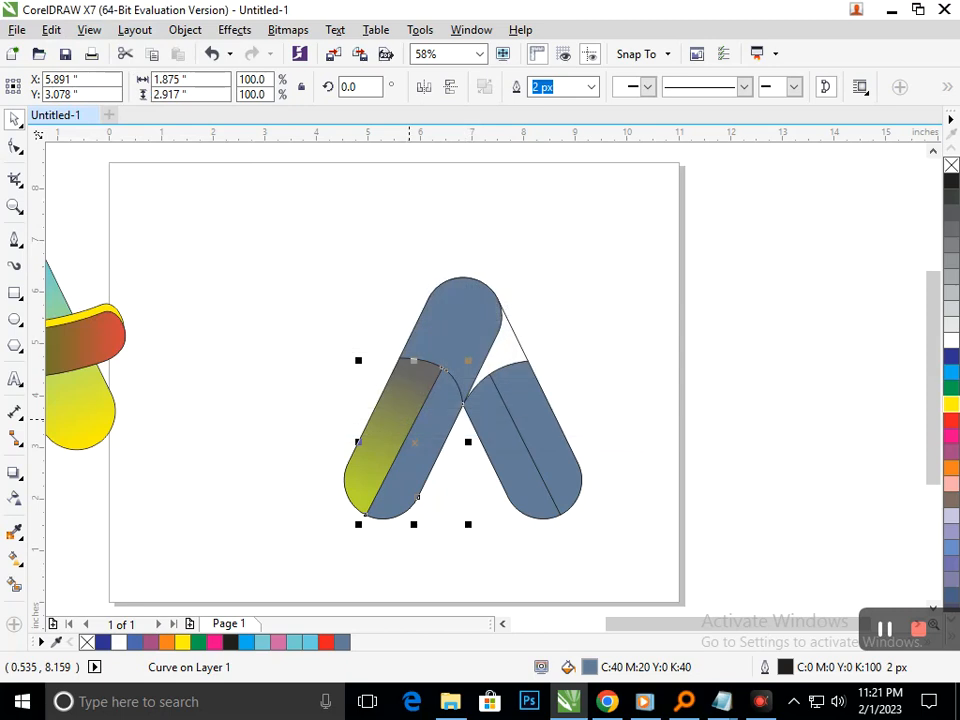
# Copy the left leg's gradient fill to the inner half of the right leg.
pyautogui.click(503, 457)
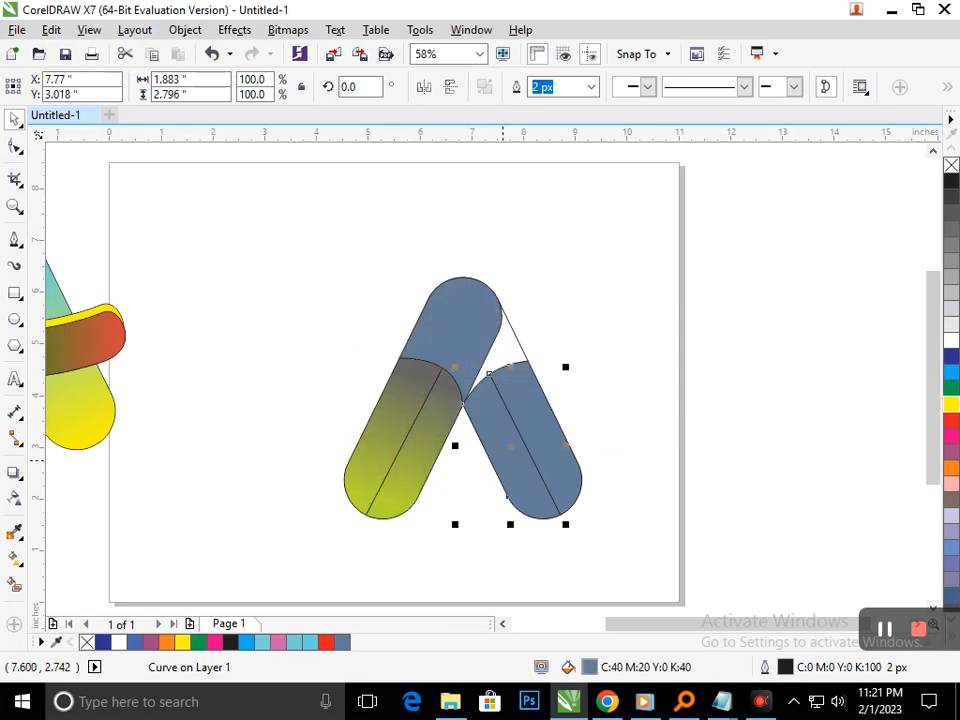
pyautogui.click(51, 29)
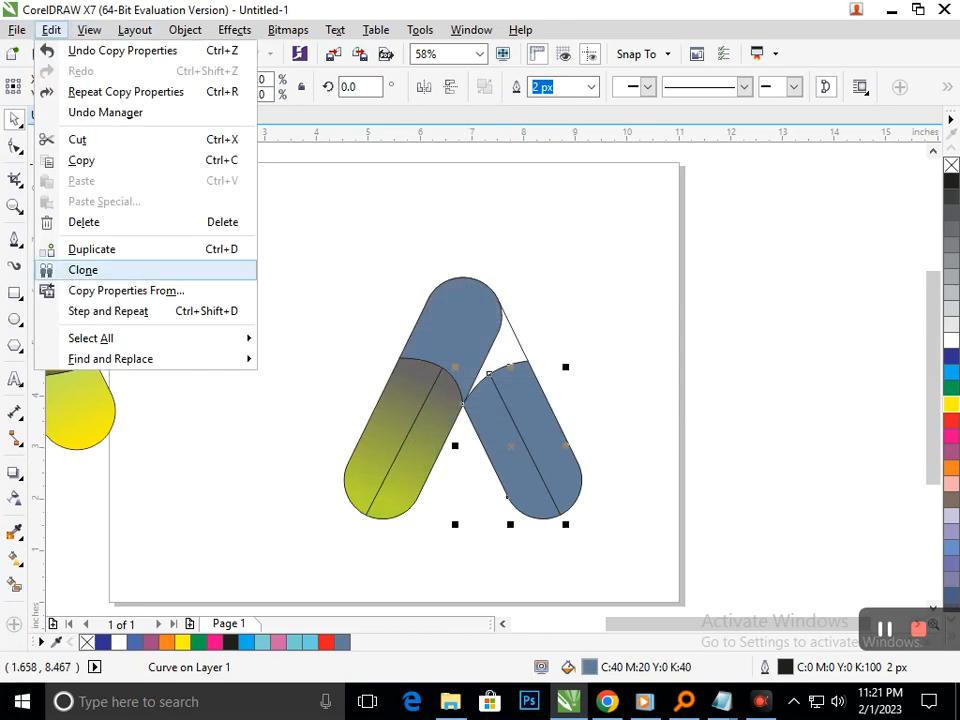
pyautogui.click(120, 289)
pyautogui.click(503, 391)
pyautogui.click(384, 440)
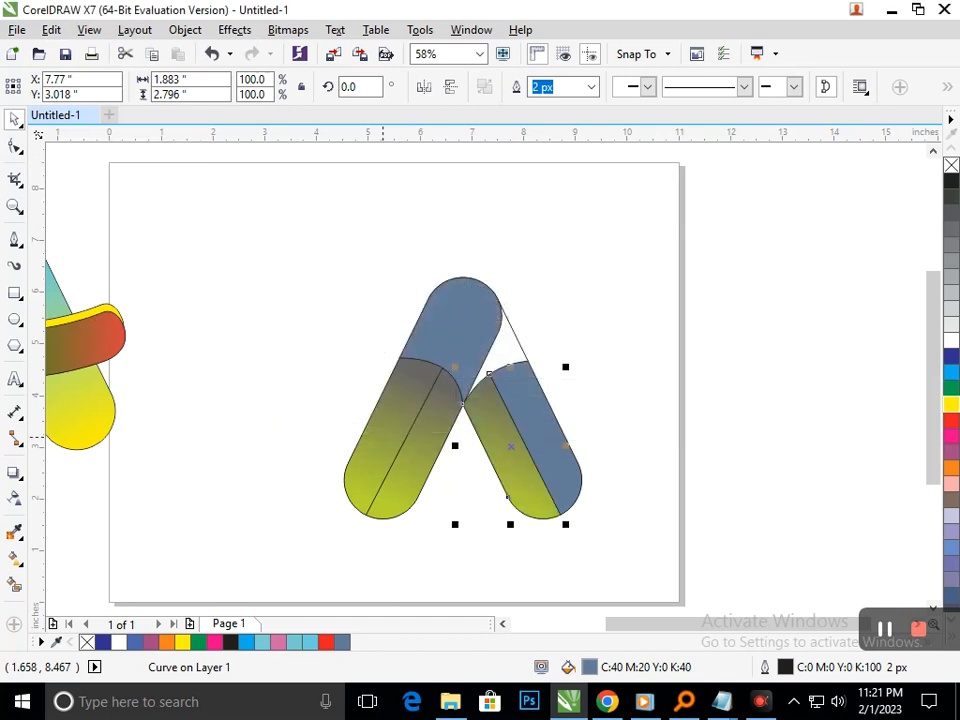
pyautogui.click(481, 566)
# Copy the gradient fill from the right leg's inner half to its outer half.
pyautogui.click(555, 465)
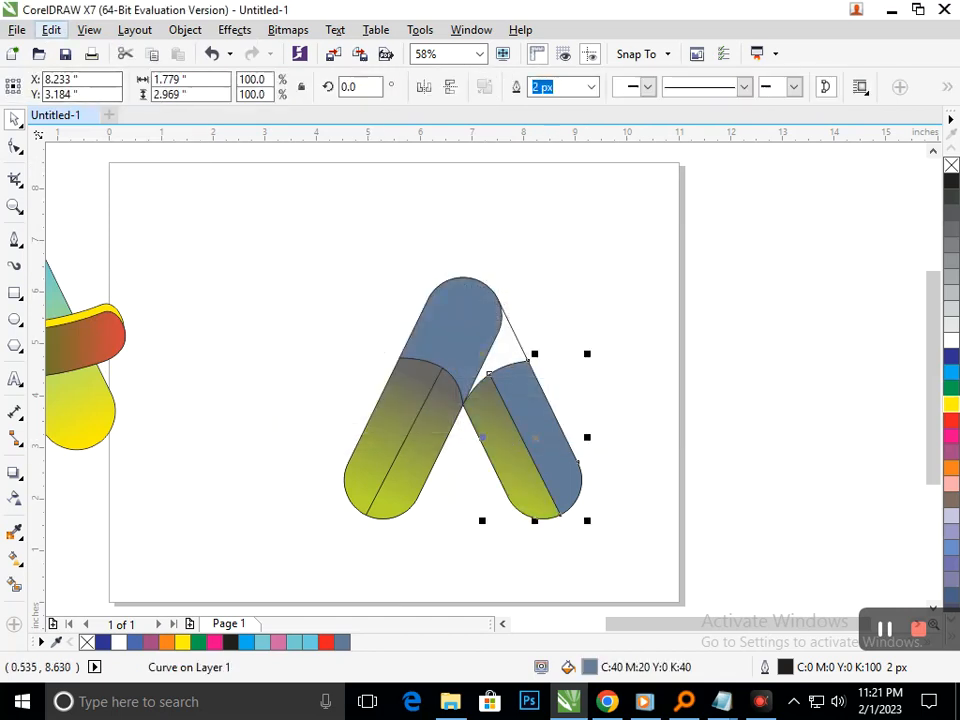
pyautogui.click(51, 29)
pyautogui.click(120, 290)
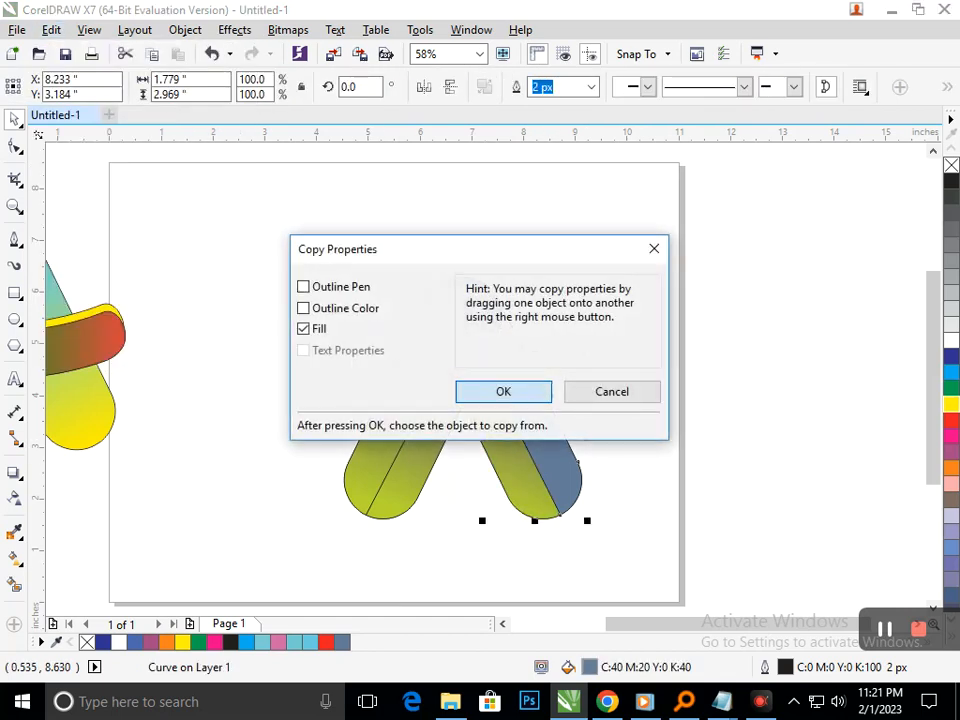
pyautogui.click(500, 390)
pyautogui.click(545, 450)
pyautogui.click(598, 379)
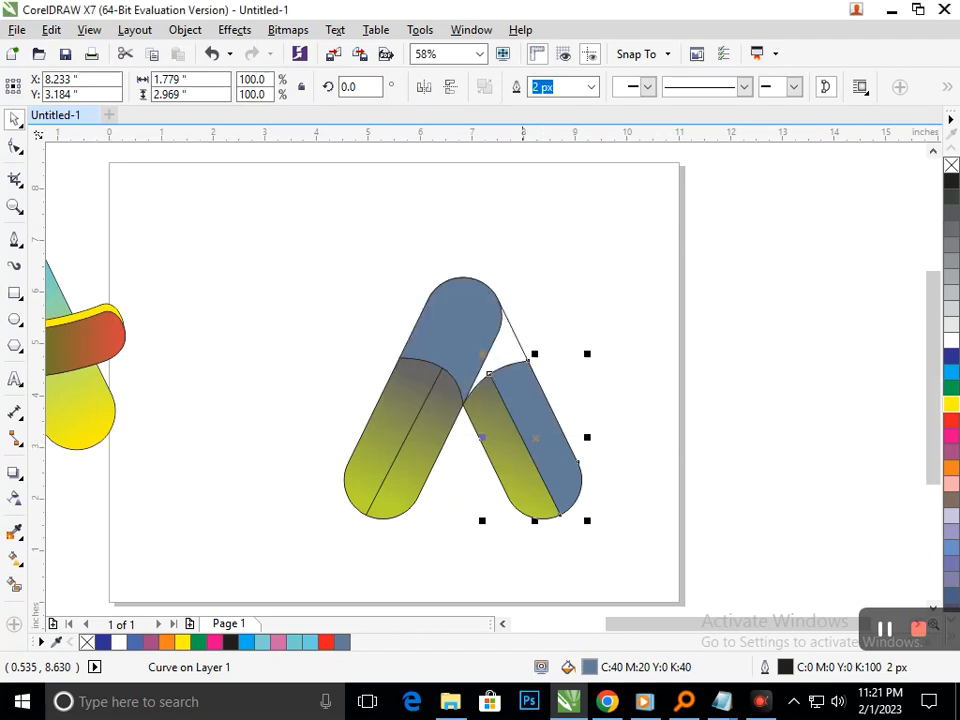
pyautogui.click(508, 450)
pyautogui.click(473, 445)
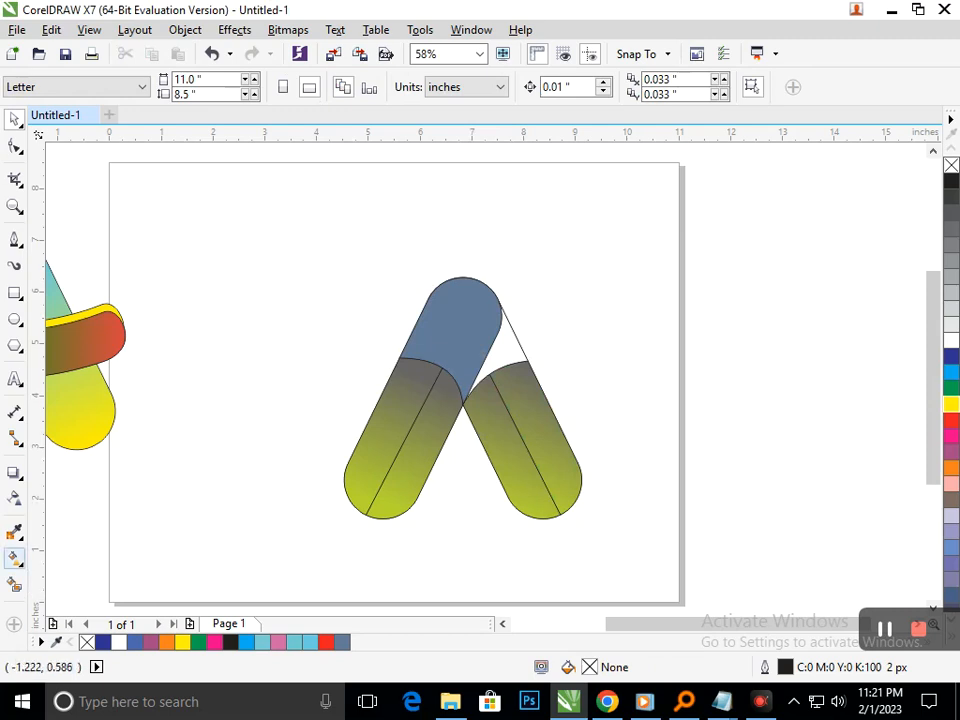
# Move the white wedge piece beside the upper cap up and to the right, off the blue leg beneath it.
pyautogui.click(20, 564)
pyautogui.click(14, 585)
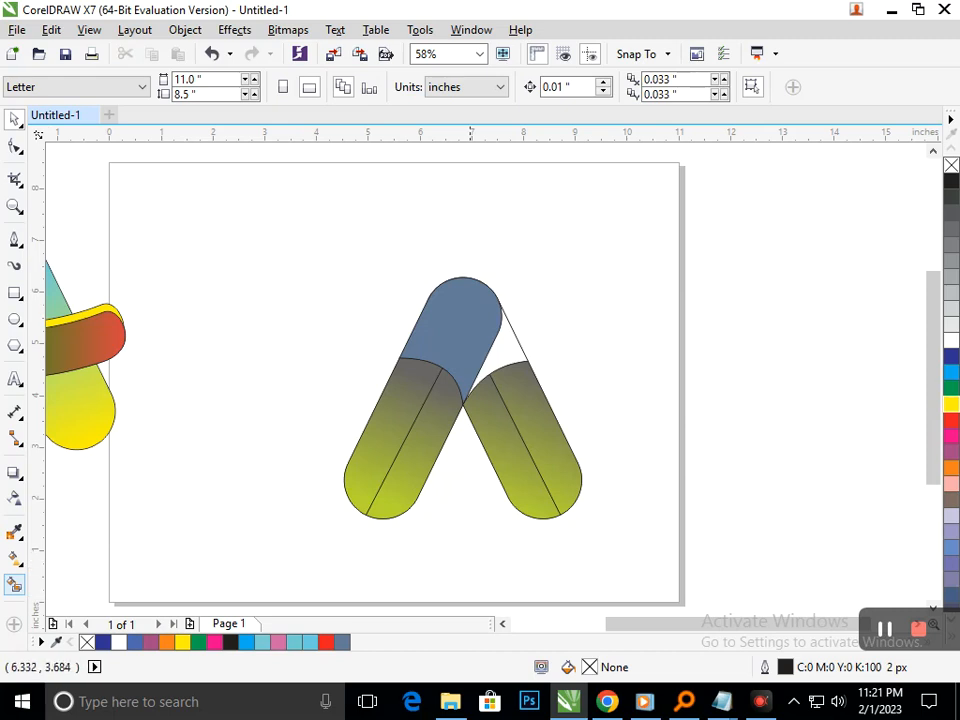
pyautogui.click(510, 351)
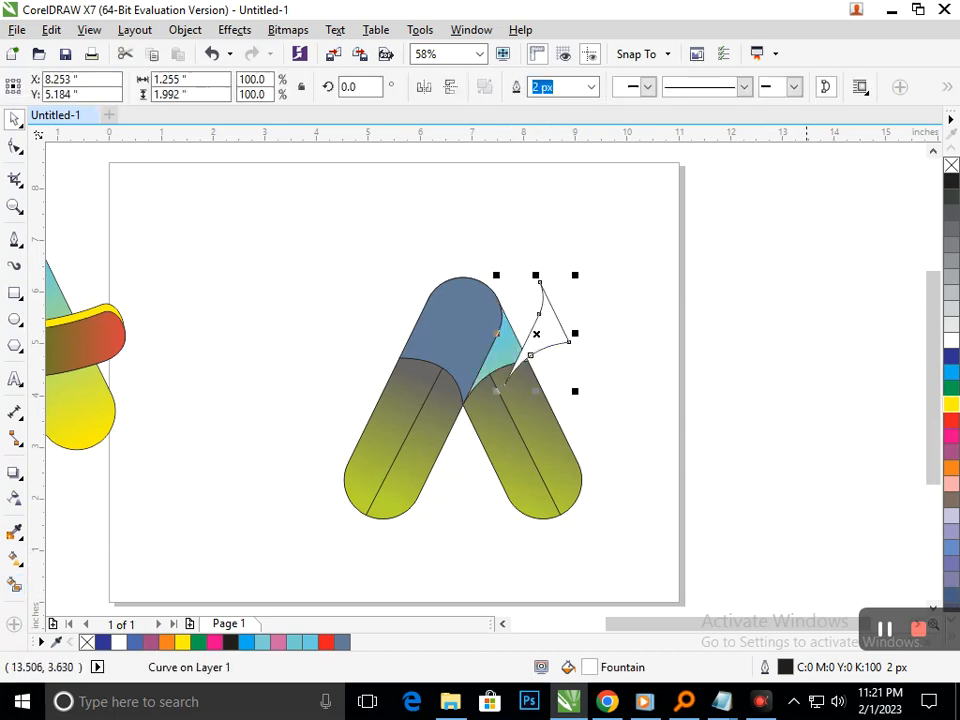
# Delete the white wedge piece beside the upper cap.
pyautogui.press('Delete')
# Give the upper cap a linear gradient fill running downward from its blue to golden yellow.
pyautogui.click(20, 563)
pyautogui.click(80, 555)
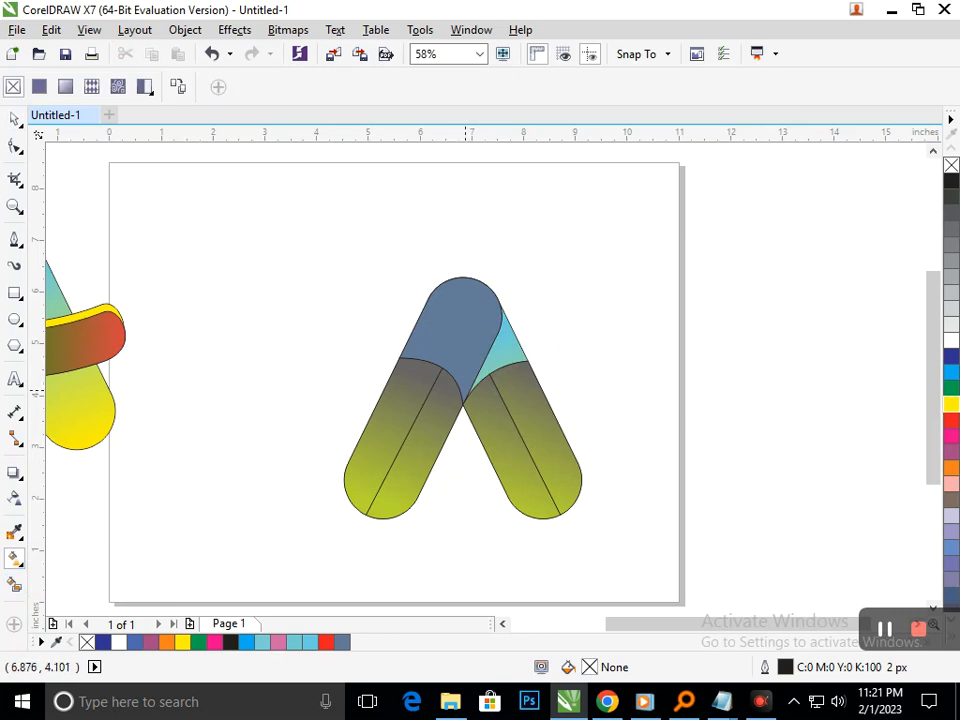
pyautogui.click(463, 340)
pyautogui.moveTo(459, 278); pyautogui.dragTo(463, 380)
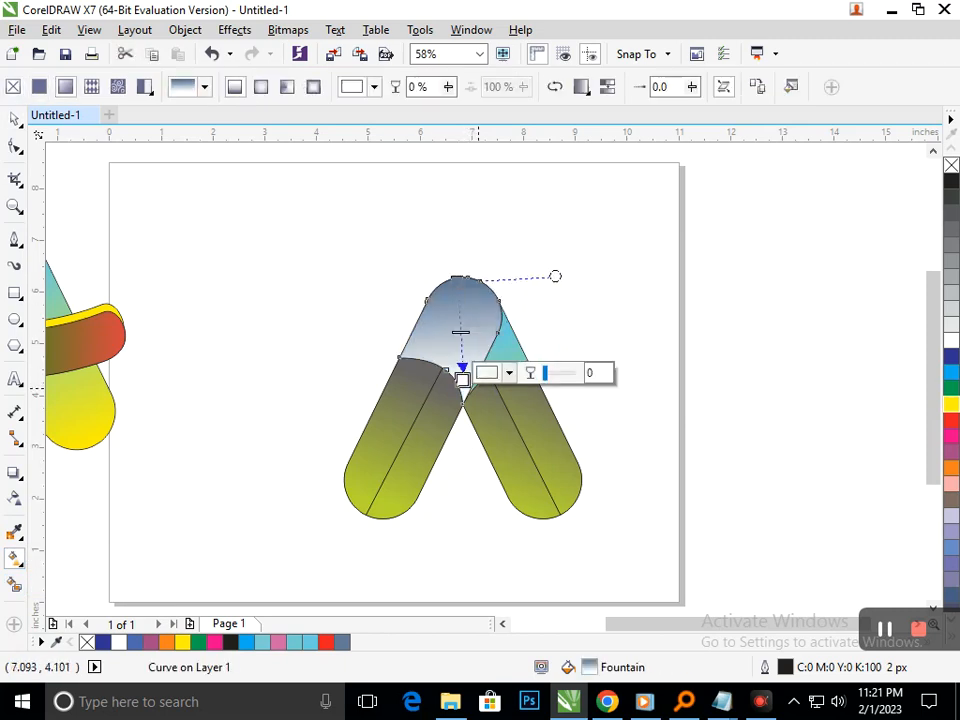
pyautogui.click(488, 373)
pyautogui.click(591, 463)
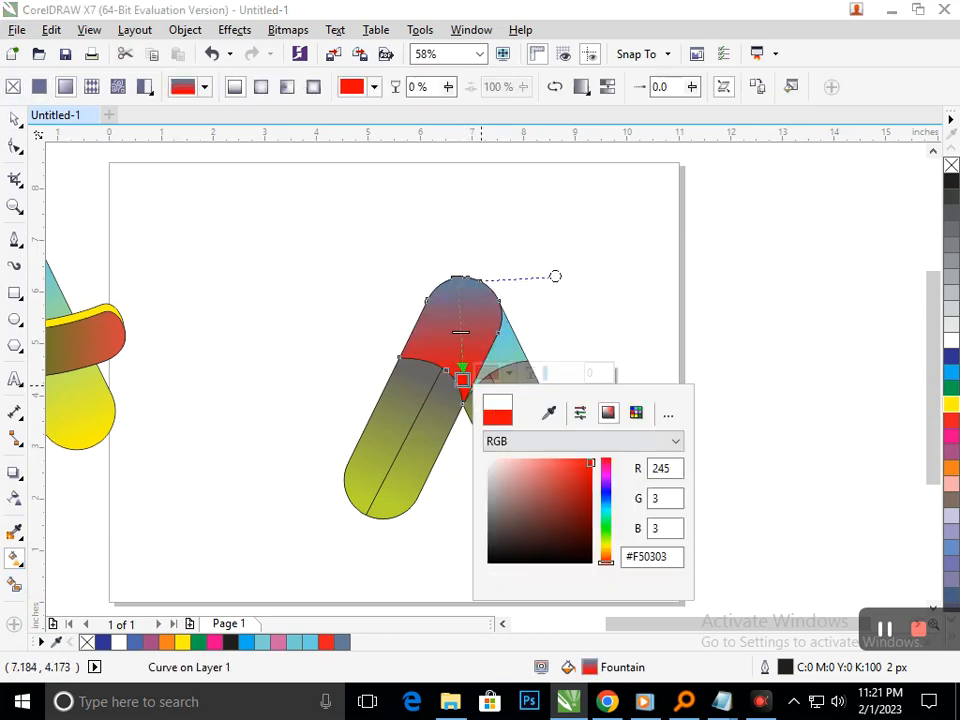
pyautogui.click(606, 509)
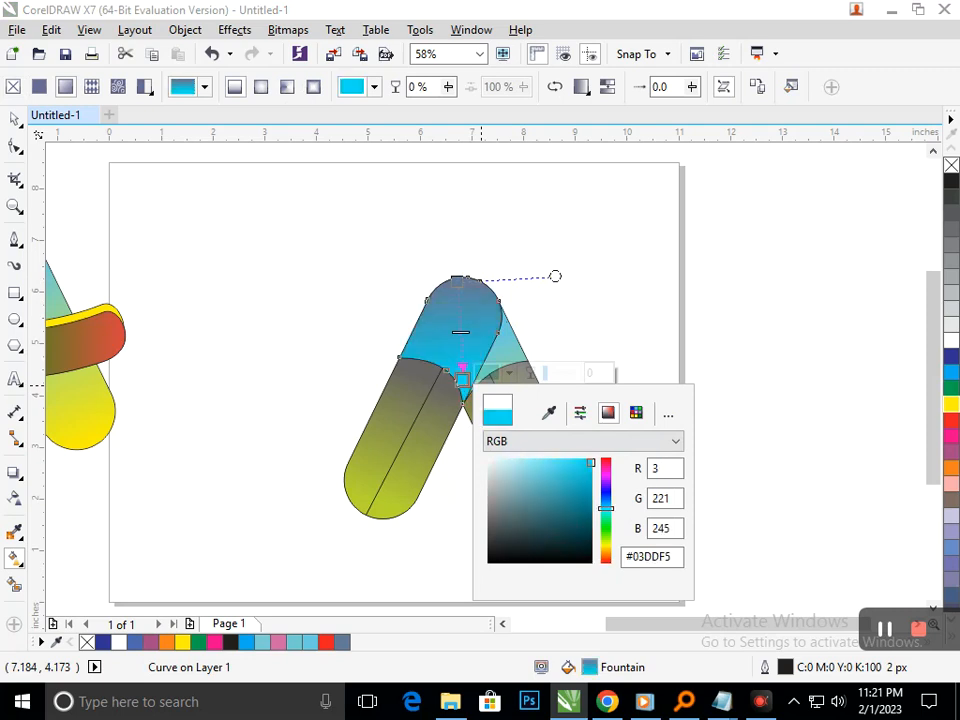
pyautogui.click(555, 467)
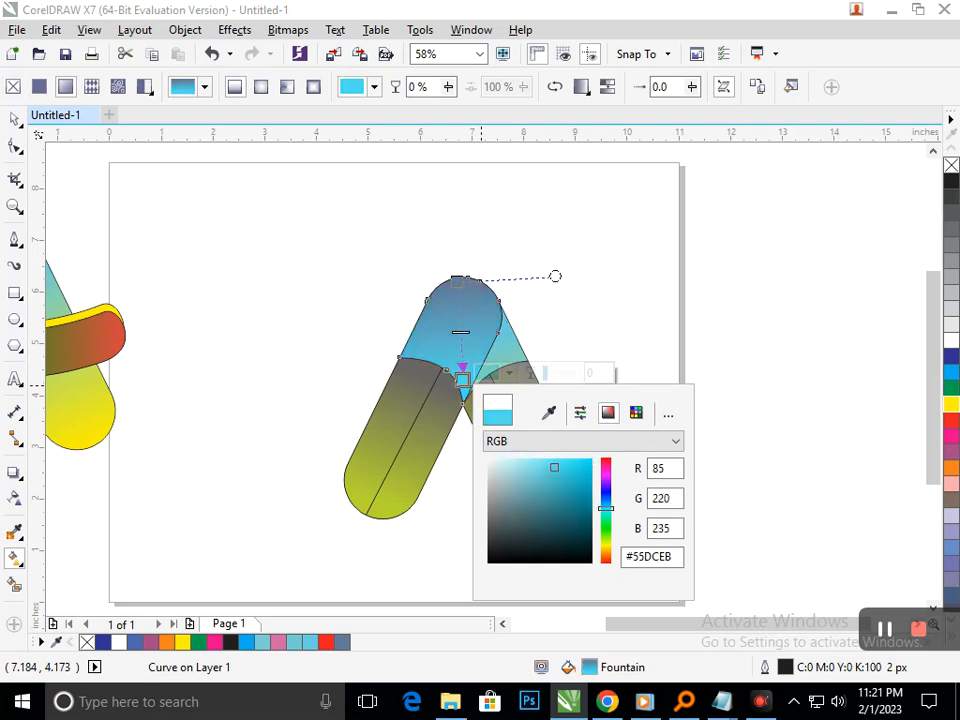
pyautogui.click(606, 549)
pyautogui.click(586, 466)
pyautogui.click(502, 375)
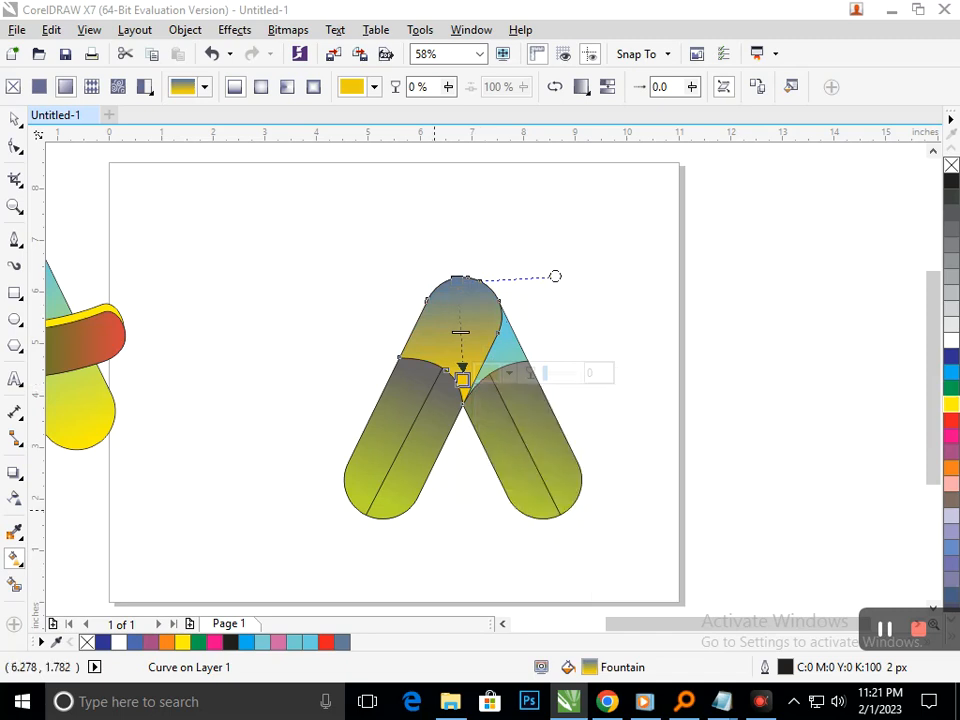
# Fill the small wedge between the cap and the right leg with a diagonal gradient from yellow to red (C0 M100 Y89 K0).
pyautogui.click(505, 331)
pyautogui.moveTo(508, 322); pyautogui.dragTo(481, 378)
pyautogui.click(527, 377)
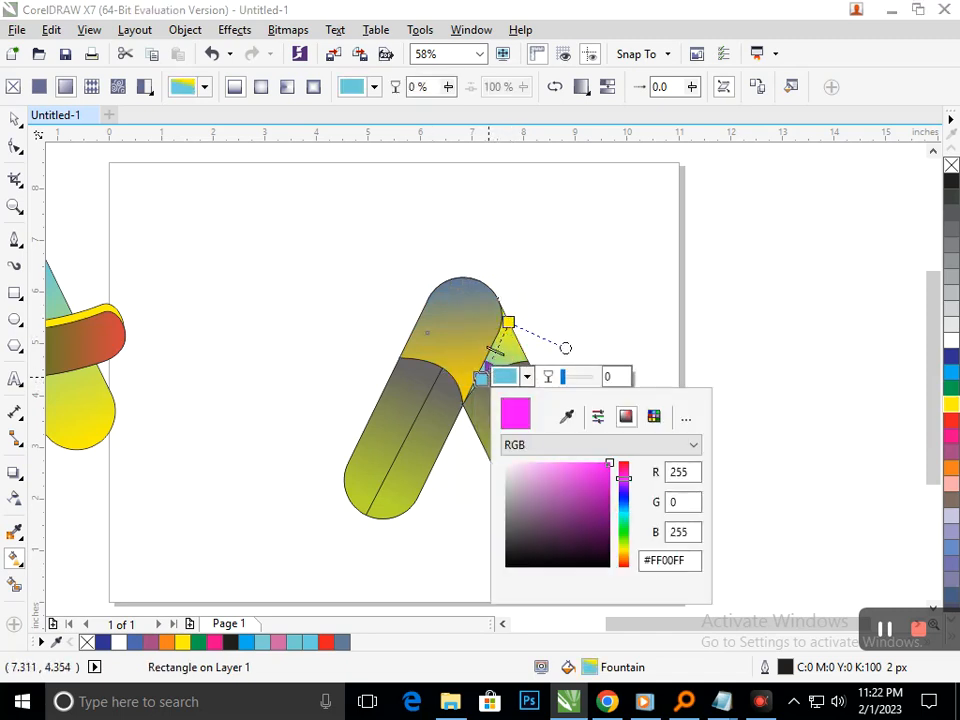
pyautogui.click(608, 482)
pyautogui.click(624, 521)
pyautogui.click(597, 511)
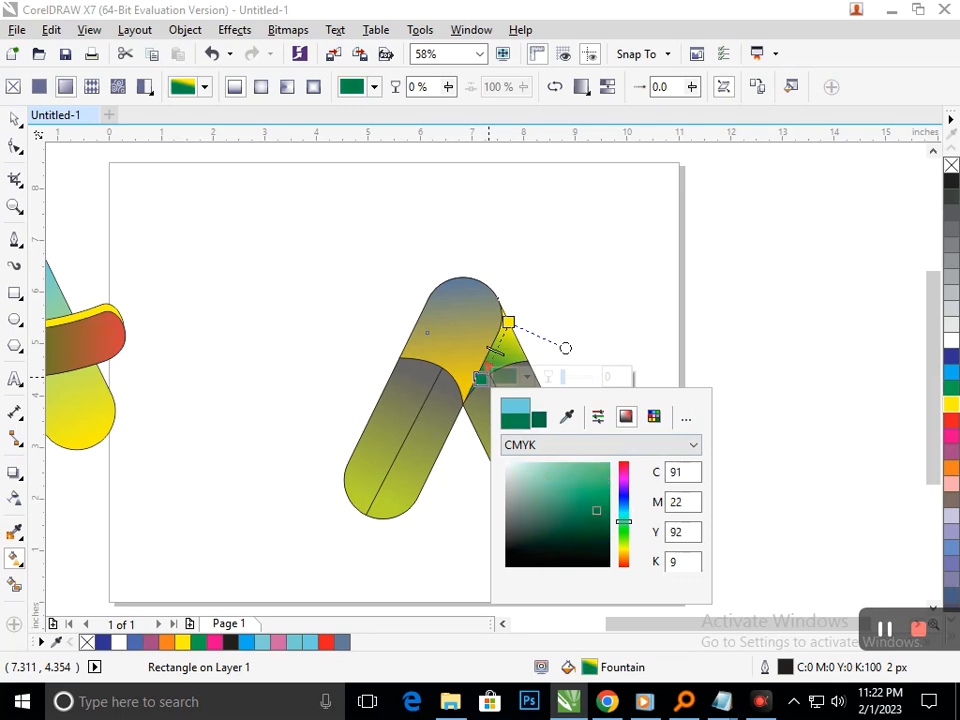
pyautogui.click(624, 502)
pyautogui.moveTo(597, 494)
pyautogui.mouseDown()
pyautogui.moveTo(610, 463)
pyautogui.moveTo(624, 495)
pyautogui.moveTo(624, 464)
pyautogui.mouseUp()
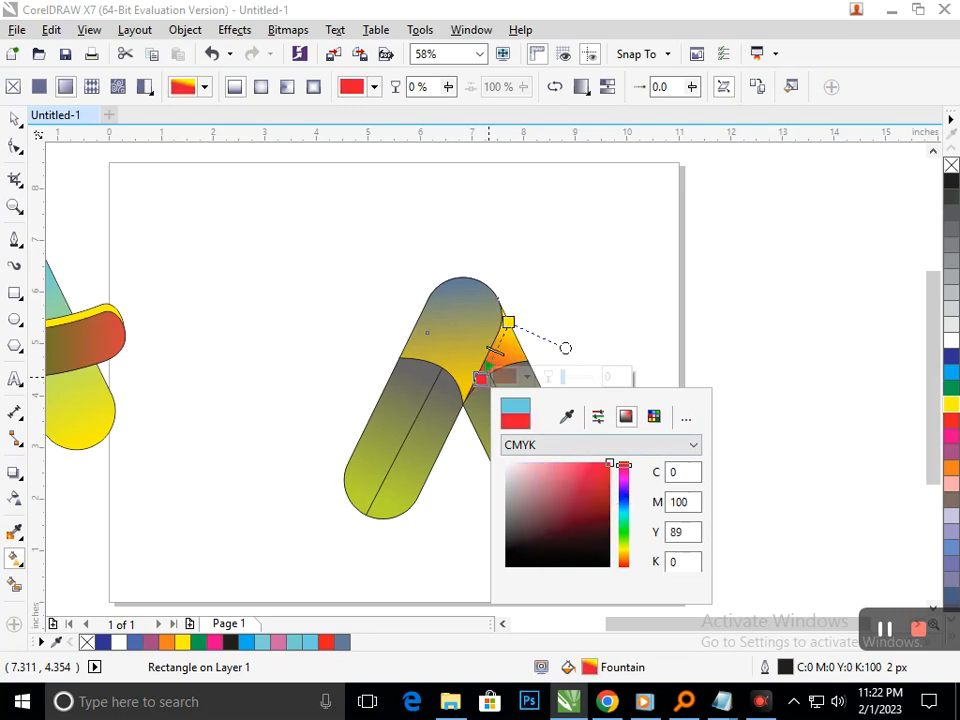
pyautogui.click(480, 381)
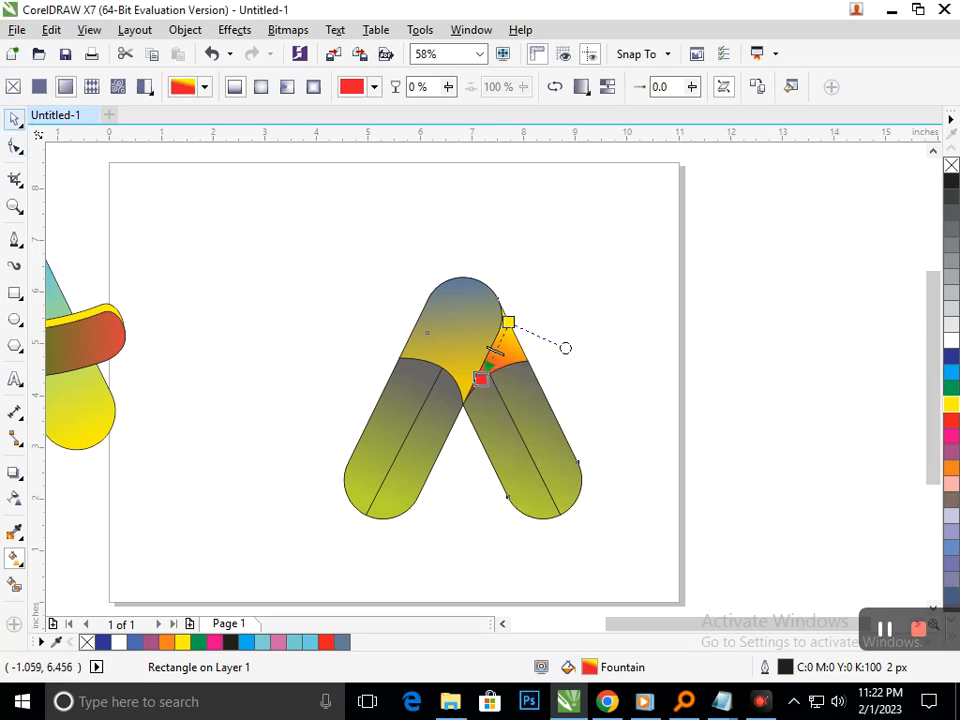
pyautogui.click(15, 119)
pyautogui.click(244, 312)
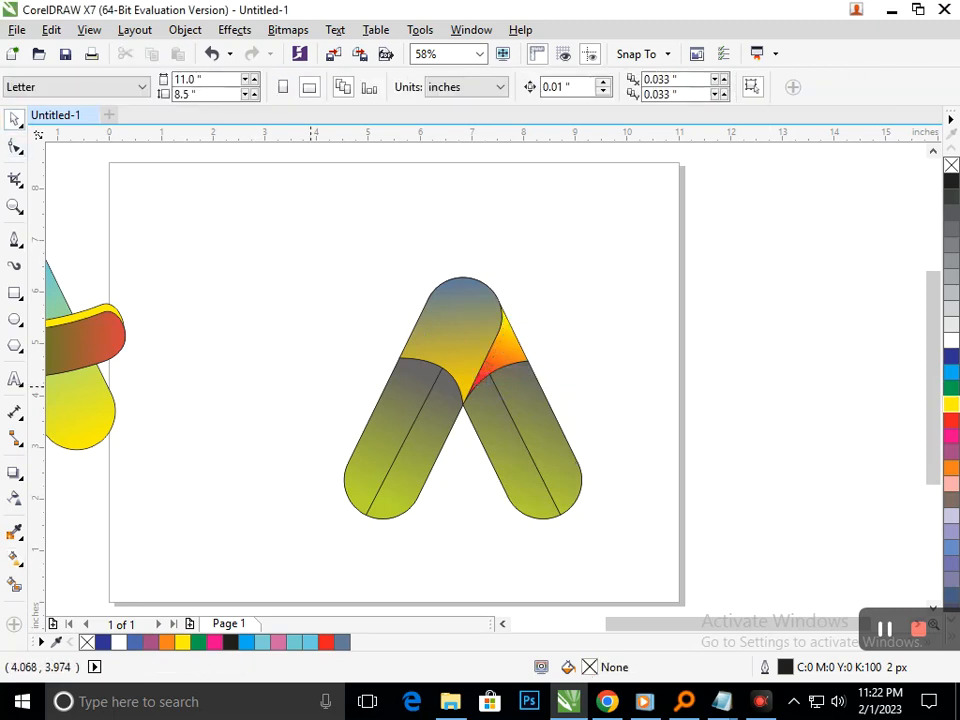
# Remove the outline from all pieces of the divided letter A by setting the outline width to None.
pyautogui.scroll(-1, 319, 396)
pyautogui.press('F2')
pyautogui.moveTo(375, 277); pyautogui.dragTo(713, 504)
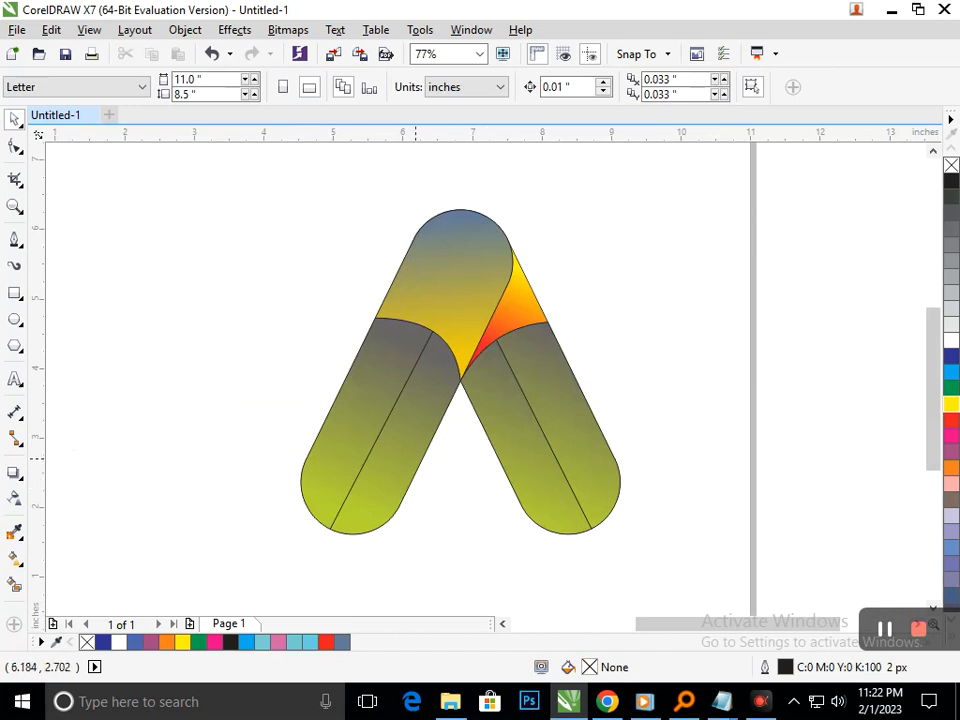
pyautogui.moveTo(268, 588); pyautogui.dragTo(668, 222)
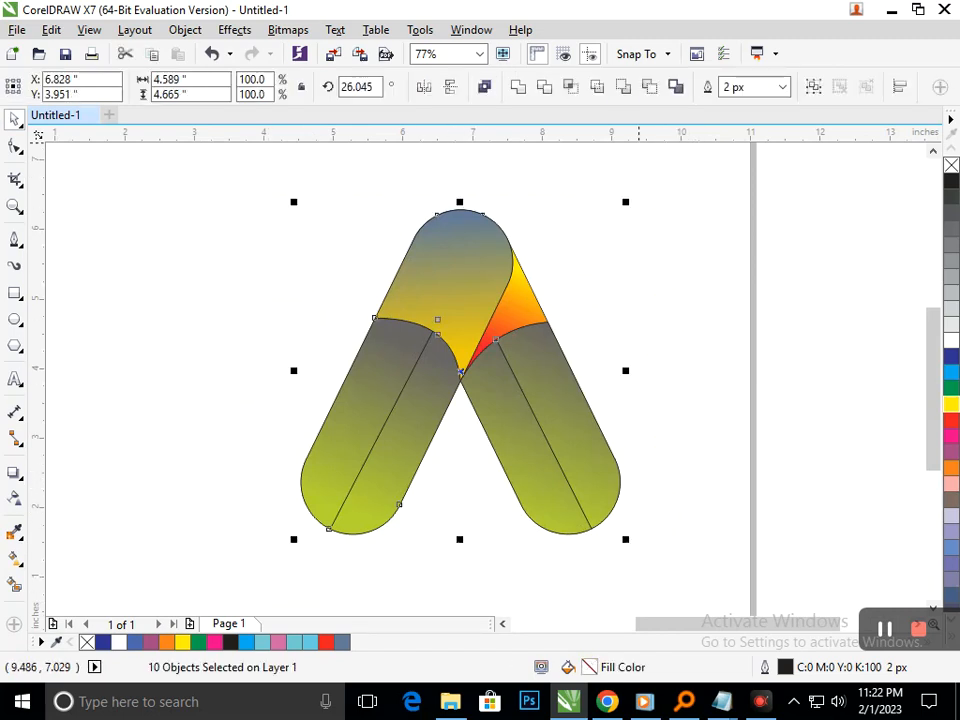
pyautogui.click(783, 87)
pyautogui.scroll(1, 745, 118)
pyautogui.click(740, 105)
pyautogui.click(682, 256)
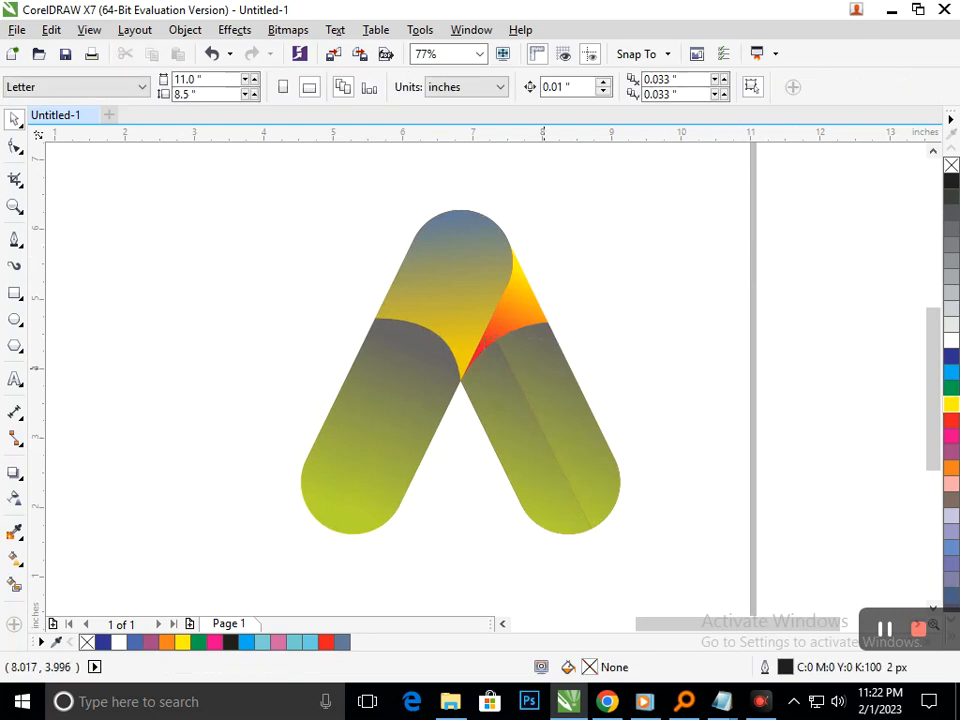
# Examine the divided letter A up close, checking the seam in its right leg, and compare it with the first logo.
pyautogui.press('F3')
pyautogui.press('F2')
pyautogui.moveTo(397, 291); pyautogui.dragTo(701, 493)
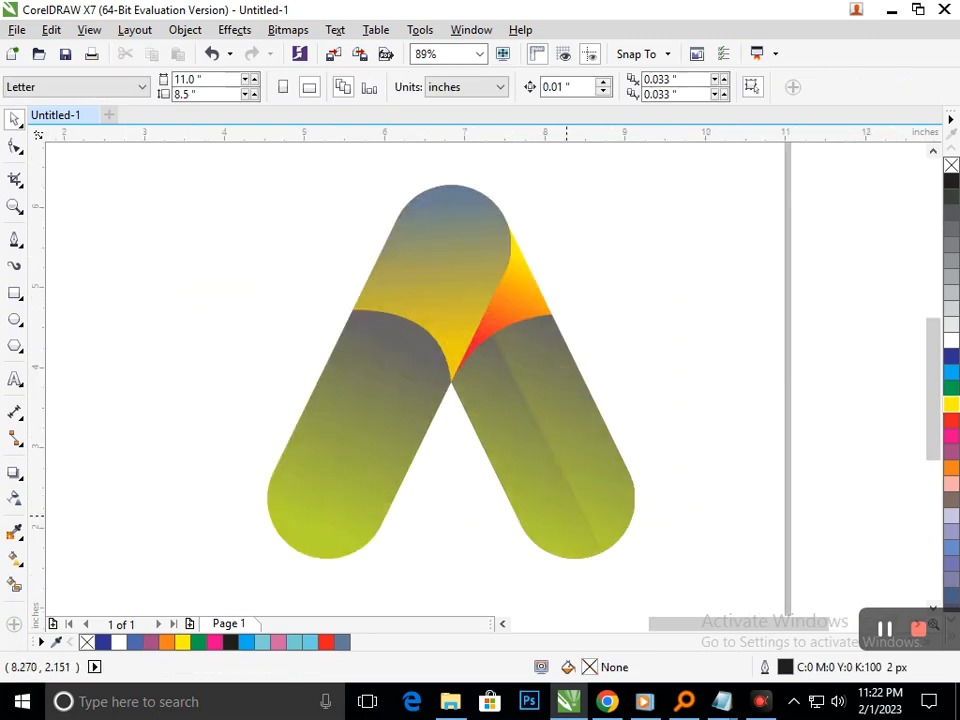
pyautogui.click(600, 551)
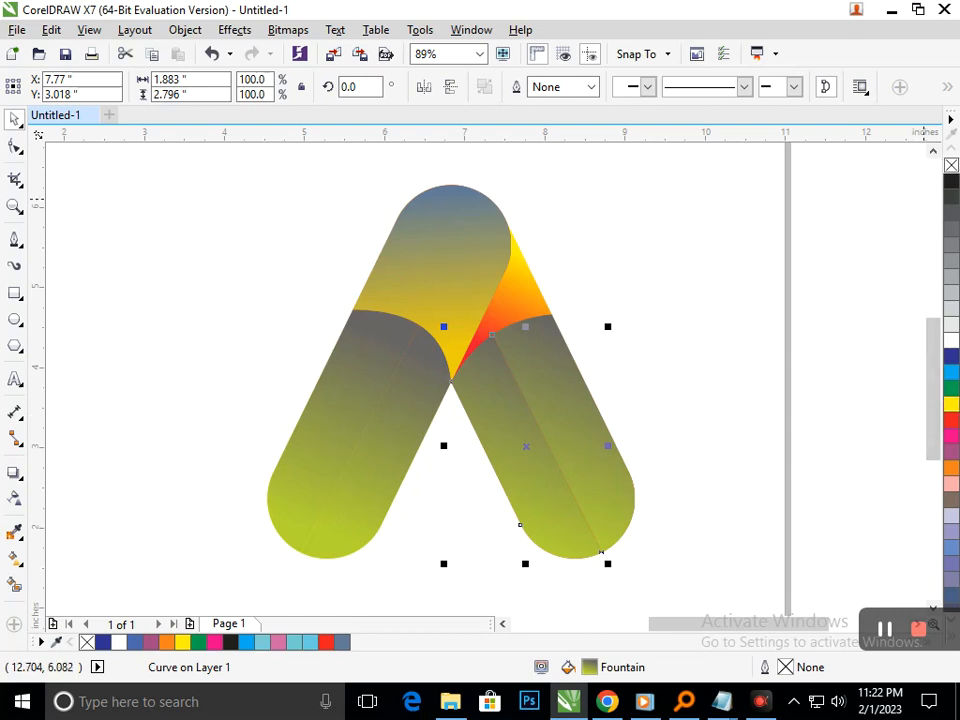
pyautogui.click(750, 334)
pyautogui.scroll(-5, 496, 406)
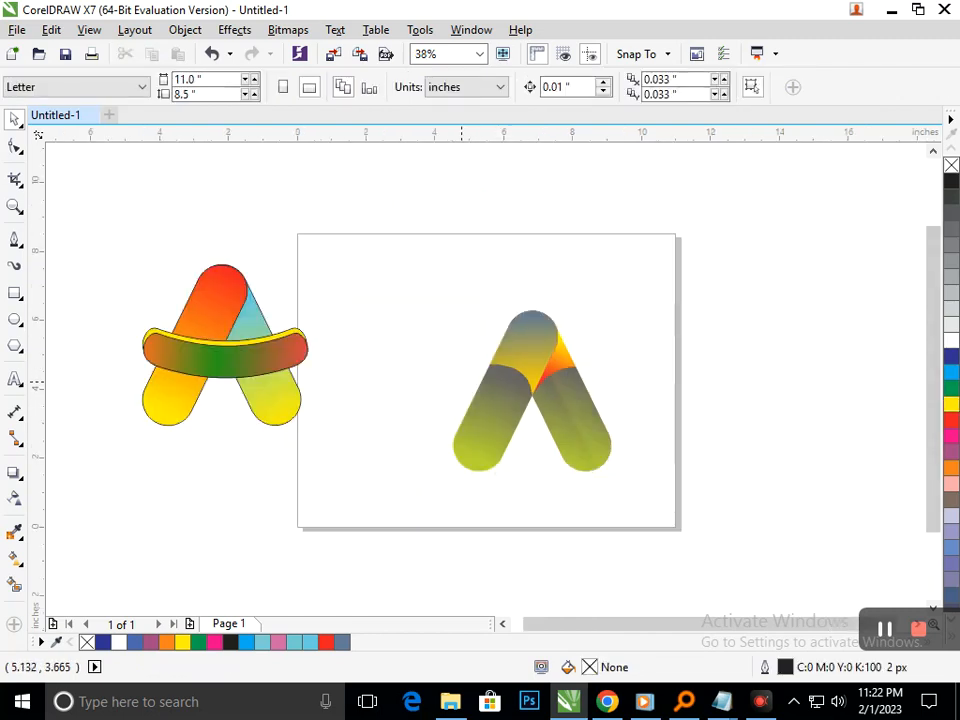
pyautogui.press('F2')
pyautogui.moveTo(289, 297); pyautogui.dragTo(583, 476)
pyautogui.press('F2')
pyautogui.moveTo(437, 206); pyautogui.dragTo(877, 537)
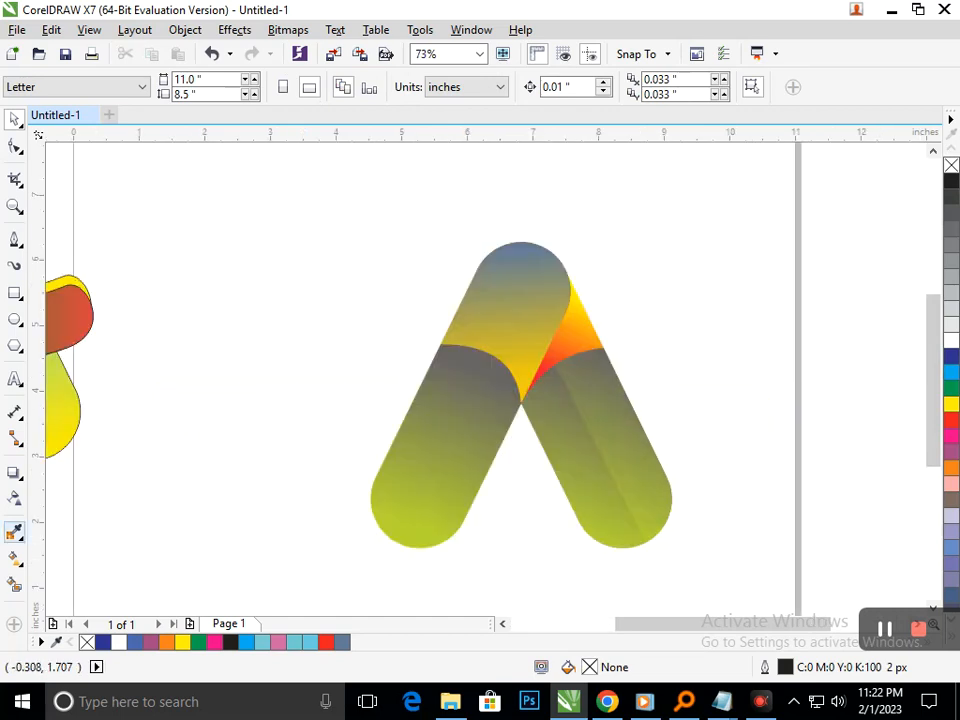
# Change the bottom gradient colour of the left leg's outer half to burnt orange, C17 M80 Y100 K8.
pyautogui.click(15, 558)
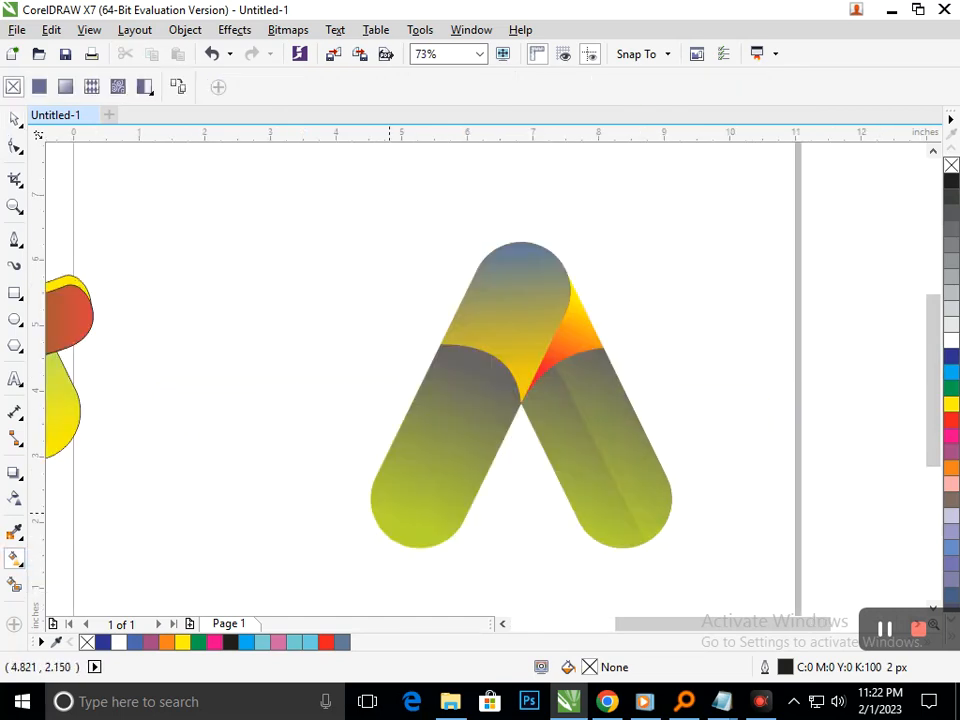
pyautogui.click(390, 515)
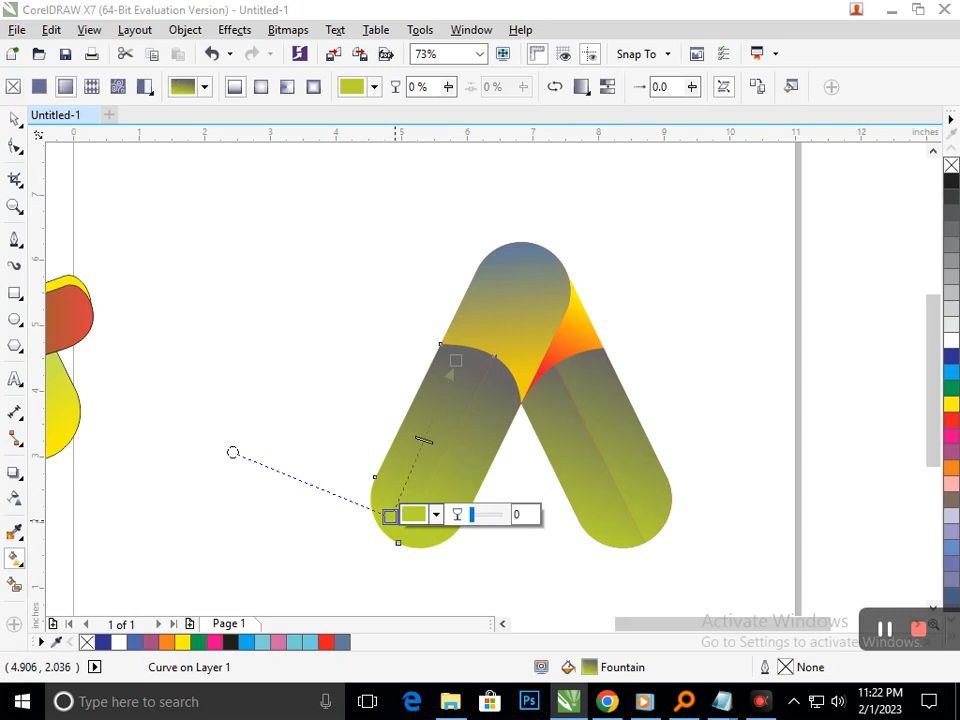
pyautogui.click(435, 515)
pyautogui.click(514, 387)
pyautogui.click(533, 461)
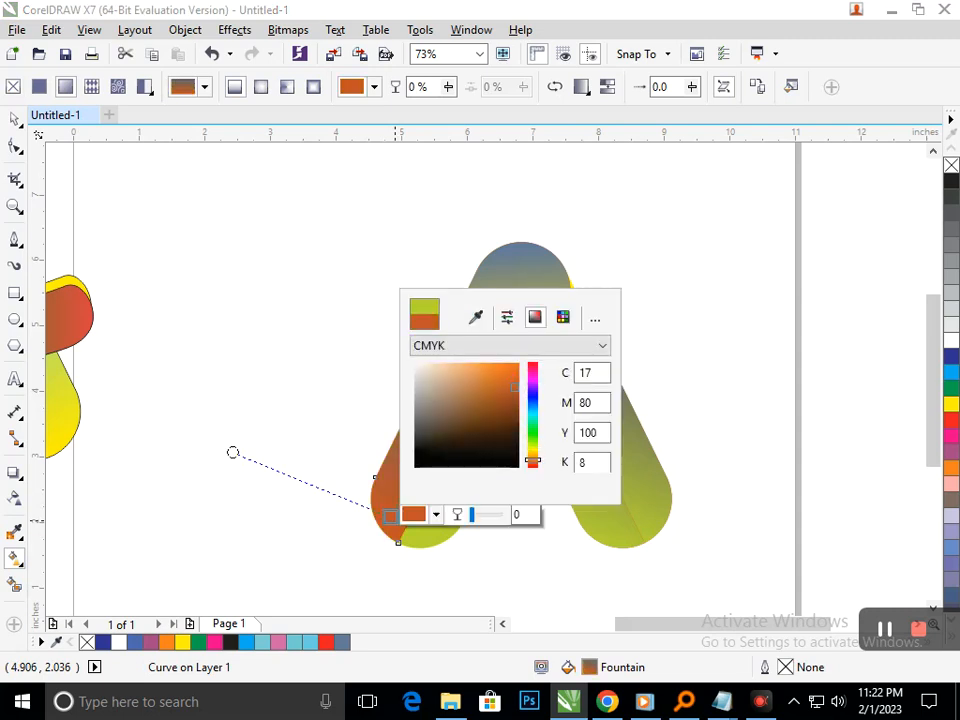
pyautogui.click(466, 568)
pyautogui.click(458, 543)
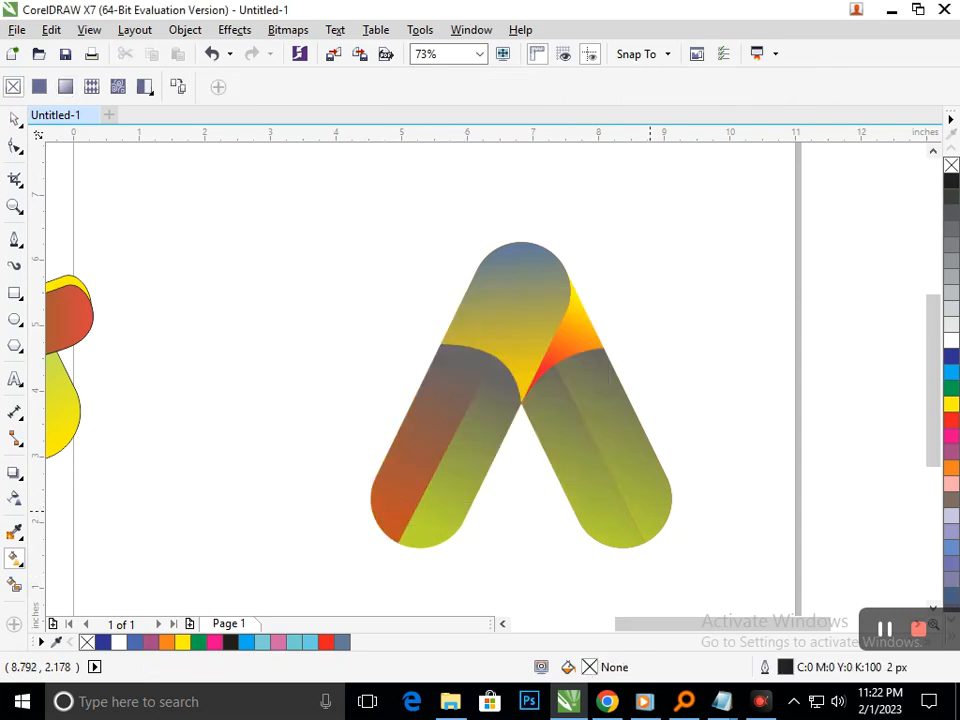
# Redraw the gradient along the right leg's outer half, running from yellow-green at the foot to brick red at the top.
pyautogui.click(651, 511)
pyautogui.moveTo(663, 508); pyautogui.dragTo(583, 365)
pyautogui.click(613, 354)
pyautogui.click(700, 440)
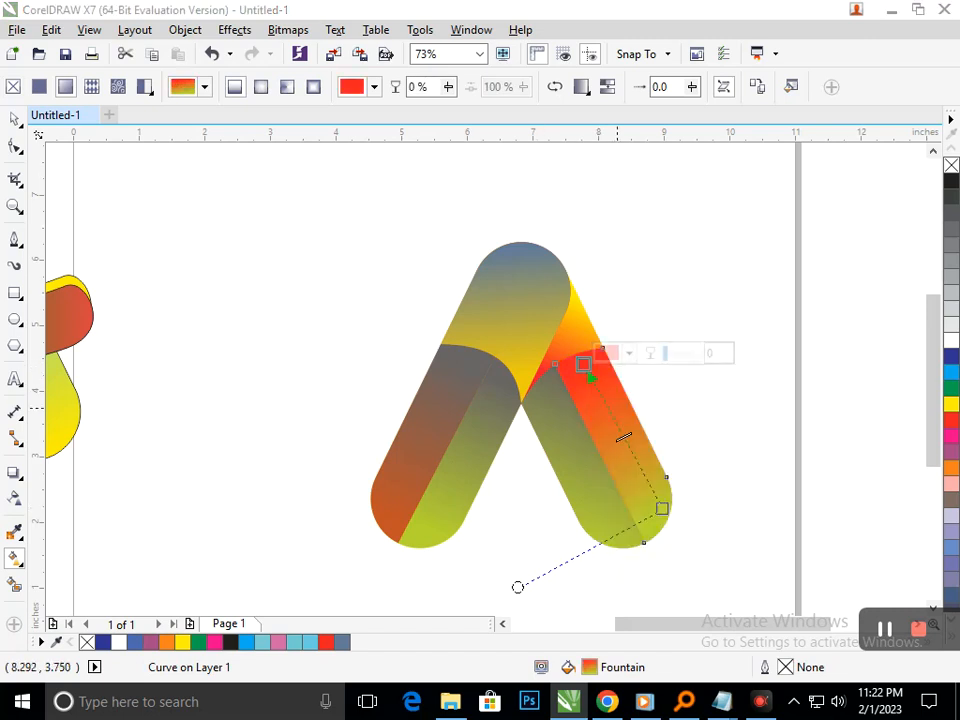
pyautogui.click(613, 354)
pyautogui.click(681, 472)
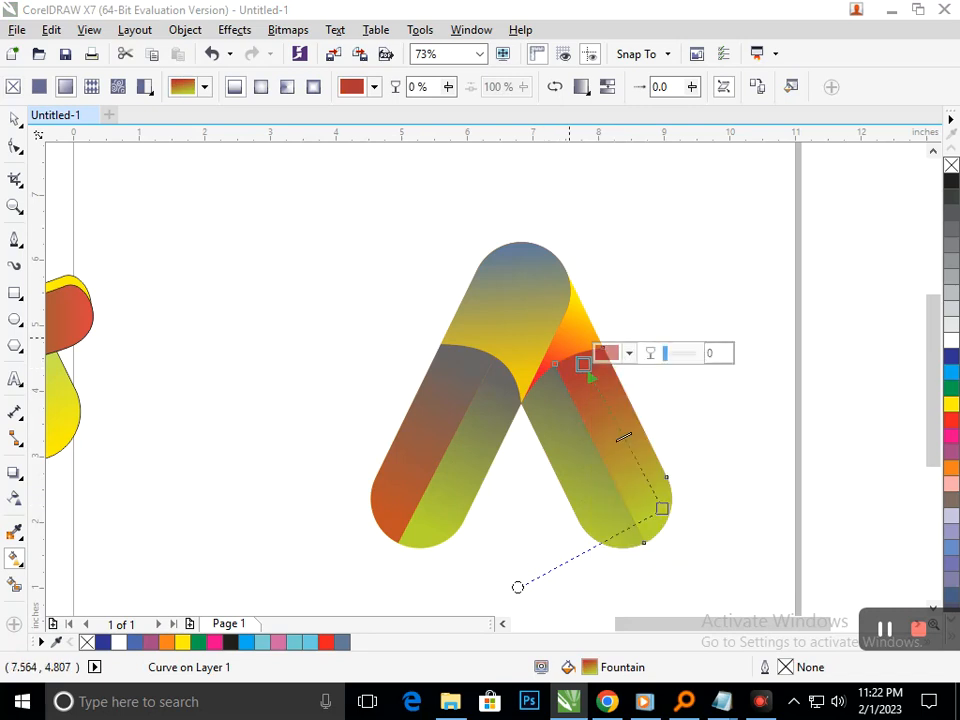
# Change the red end of the small wedge's gradient between the cap and right leg to bright blue.
pyautogui.click(563, 336)
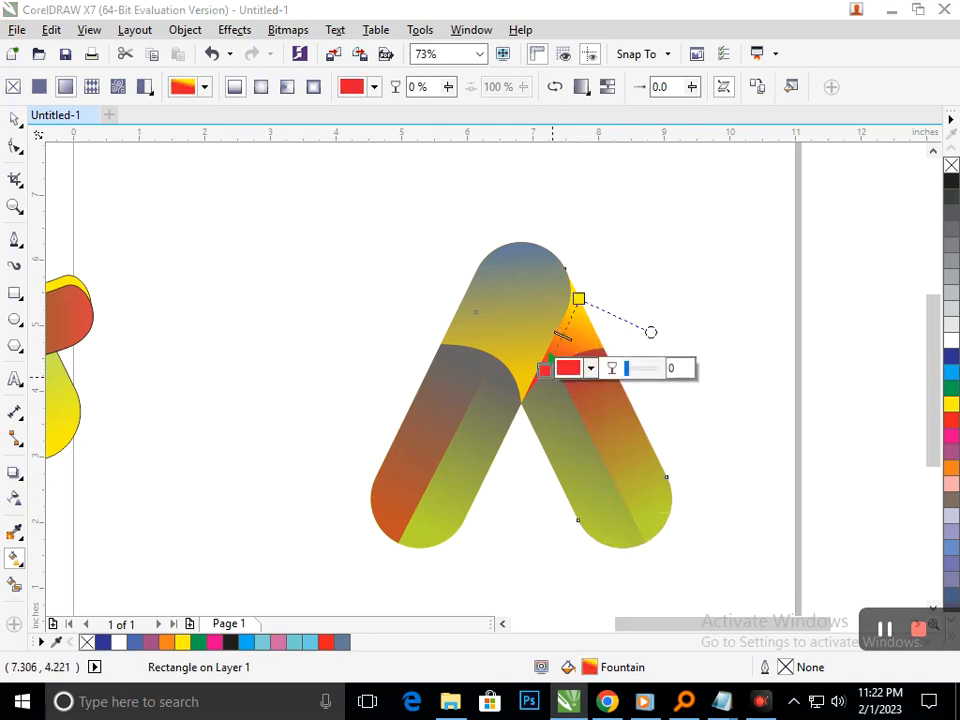
pyautogui.click(562, 370)
pyautogui.click(658, 477)
pyautogui.click(671, 455)
pyautogui.click(508, 513)
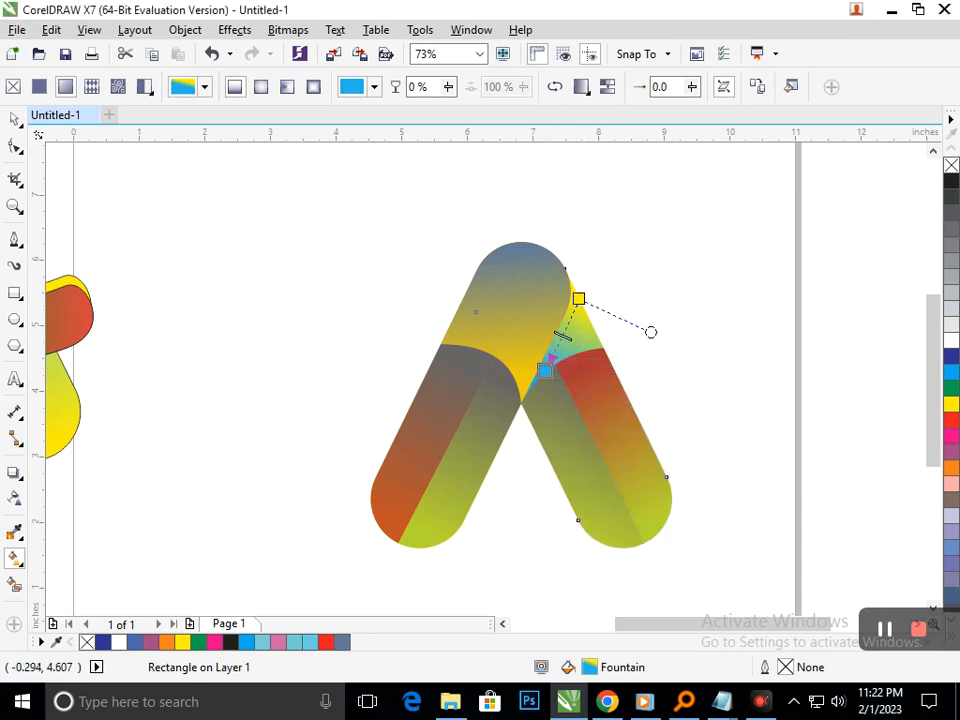
pyautogui.click(14, 119)
pyautogui.click(142, 211)
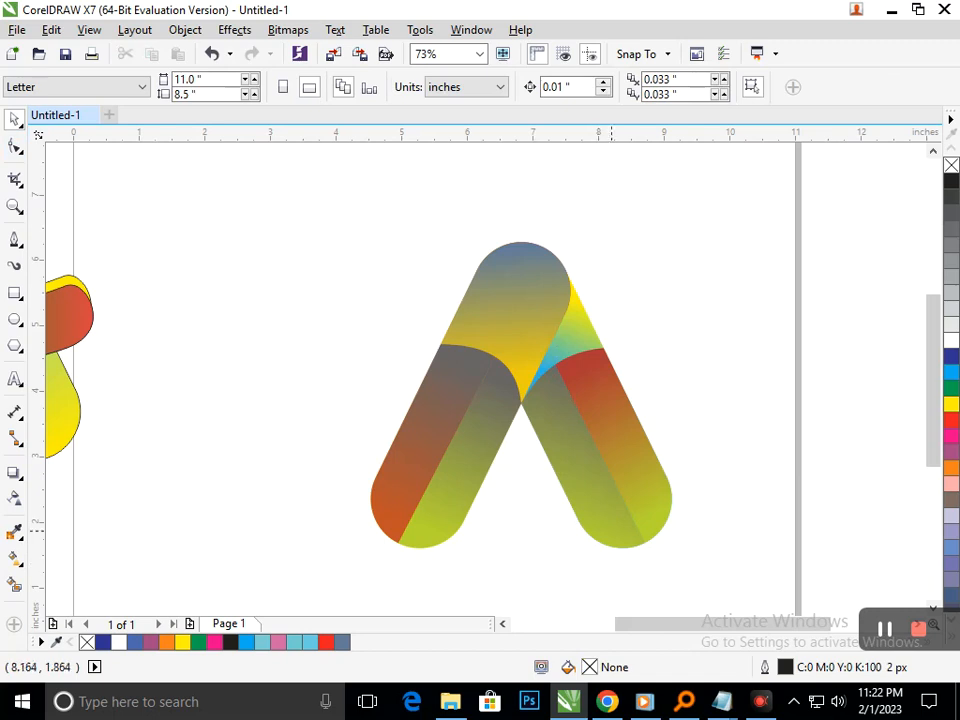
# Move the two letter A logos so they sit side by side on the page.
pyautogui.moveTo(571, 276); pyautogui.dragTo(625, 338)
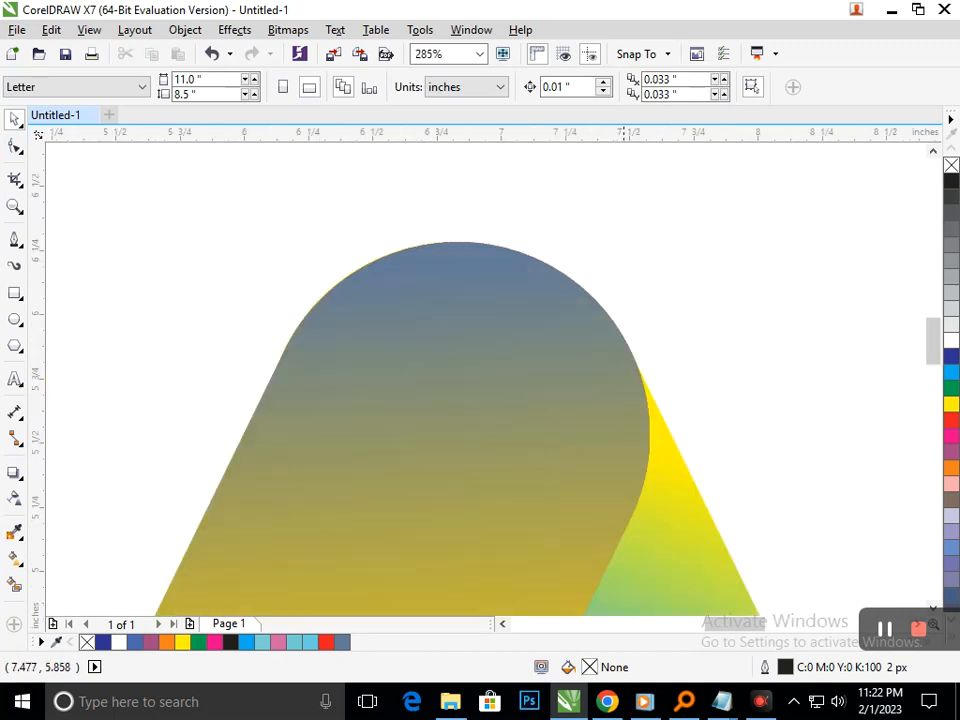
pyautogui.press('F3')
pyautogui.press('F3')
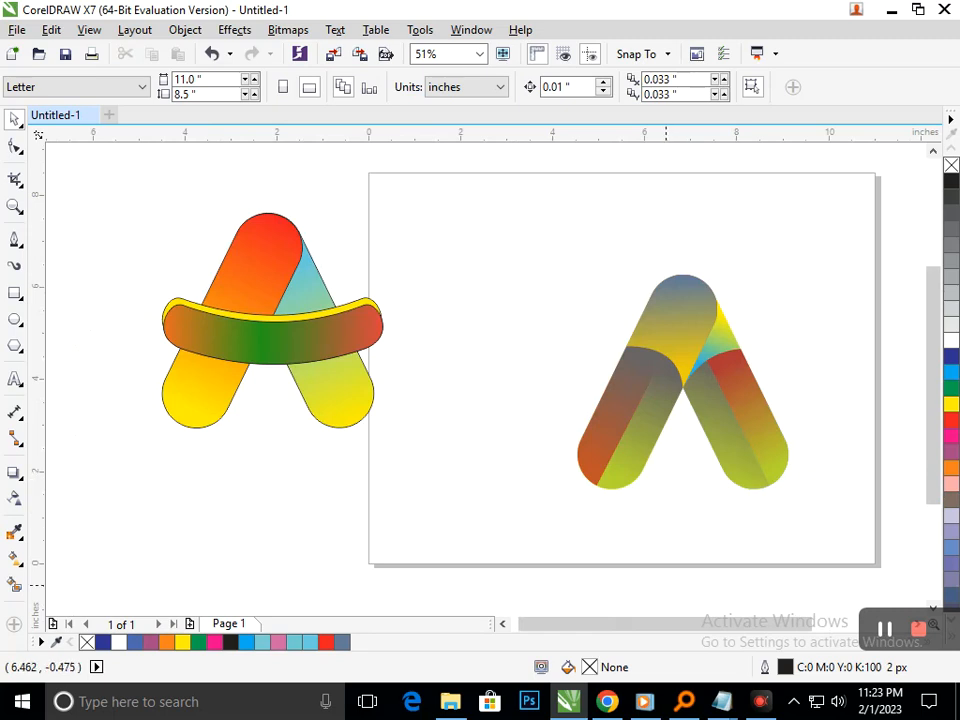
pyautogui.moveTo(293, 348); pyautogui.dragTo(572, 452)
pyautogui.moveTo(800, 452); pyautogui.dragTo(575, 543)
pyautogui.moveTo(657, 474); pyautogui.dragTo(674, 454)
pyautogui.moveTo(693, 530); pyautogui.dragTo(606, 480)
pyautogui.scroll(-3, 405, 389)
pyautogui.moveTo(363, 280); pyautogui.dragTo(625, 484)
# Group both letter A logos together and centre the group on the page.
pyautogui.moveTo(206, 251); pyautogui.dragTo(721, 508)
pyautogui.hotkey('ctrl', 'g')
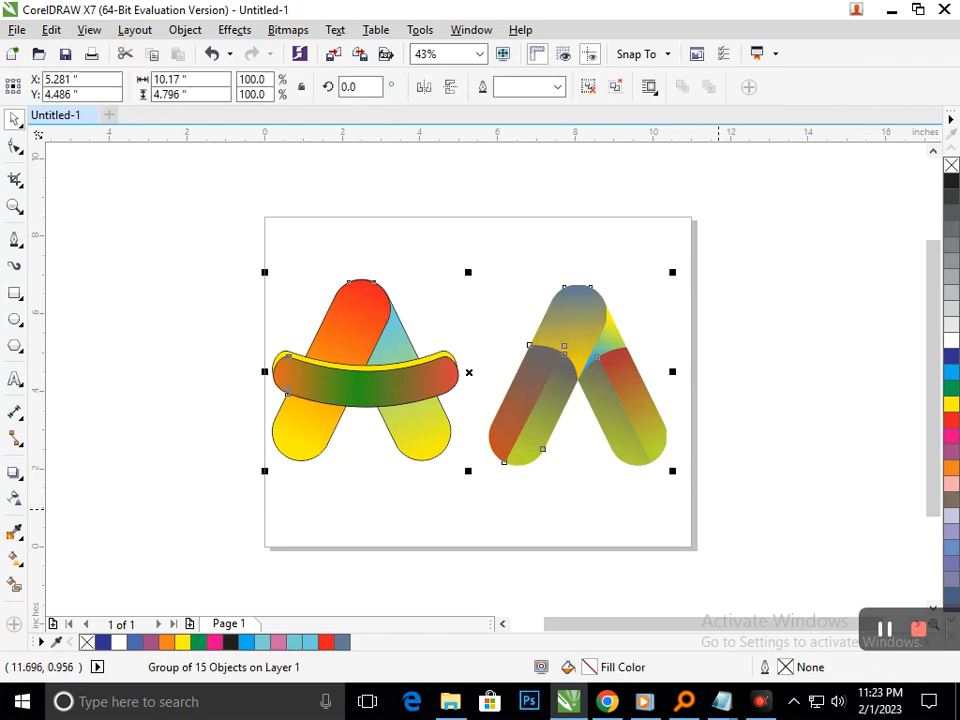
pyautogui.press('p')
pyautogui.click(287, 258)
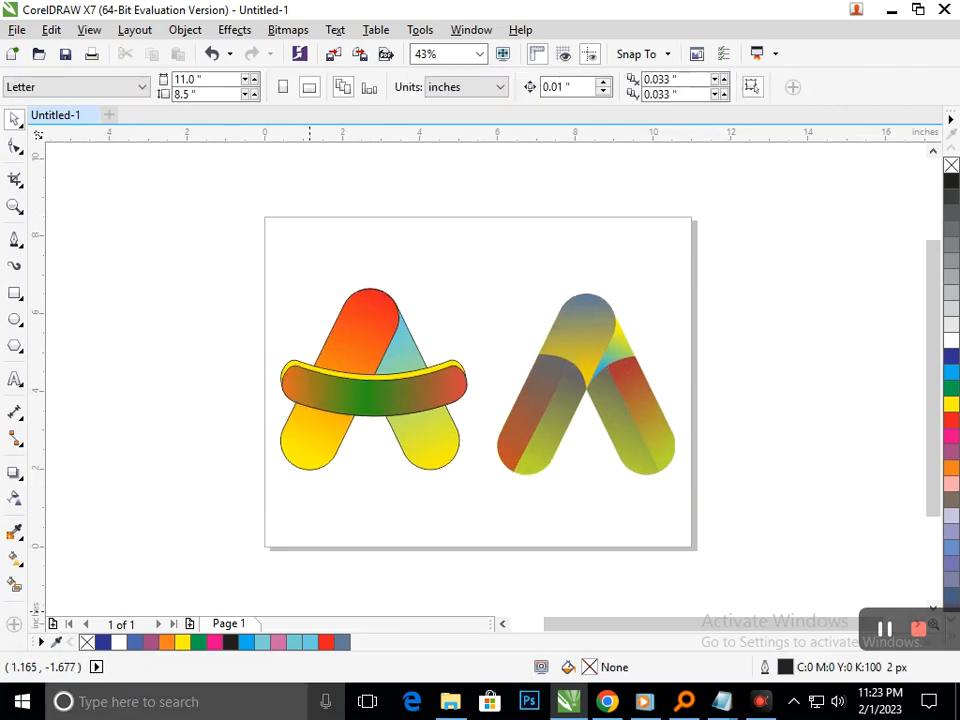